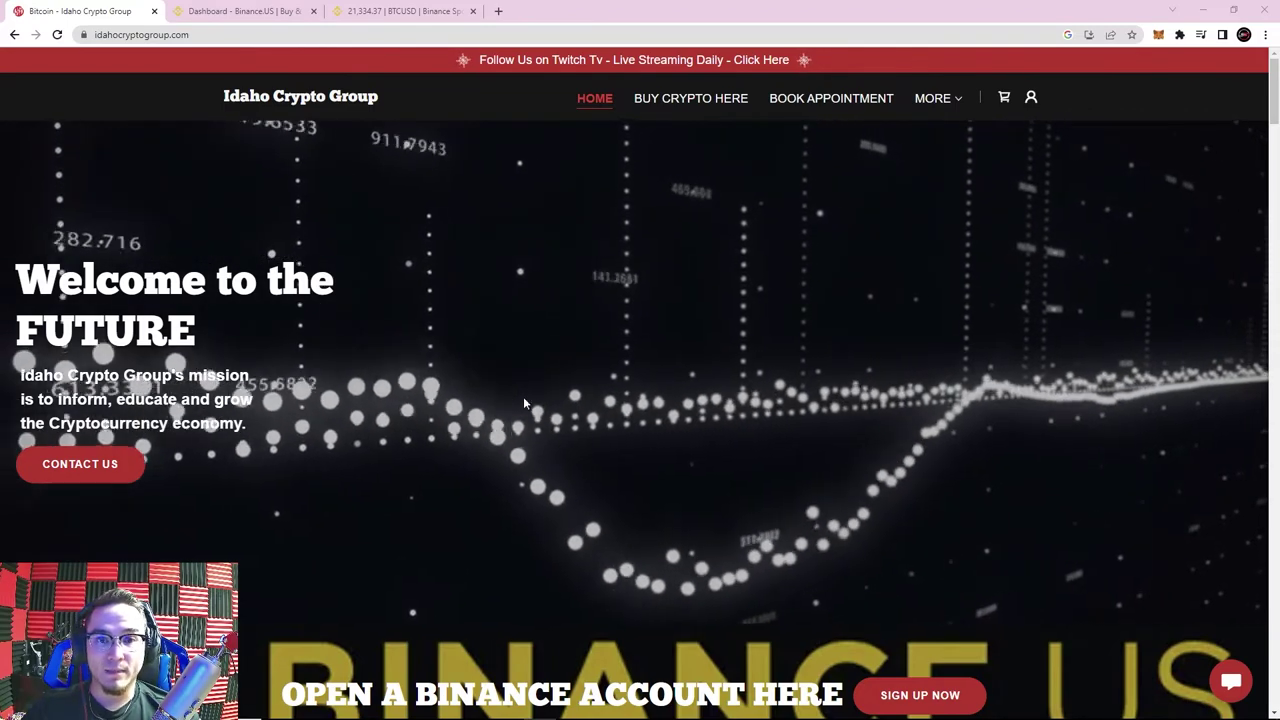
left_click(400, 11)
left_click(35, 114)
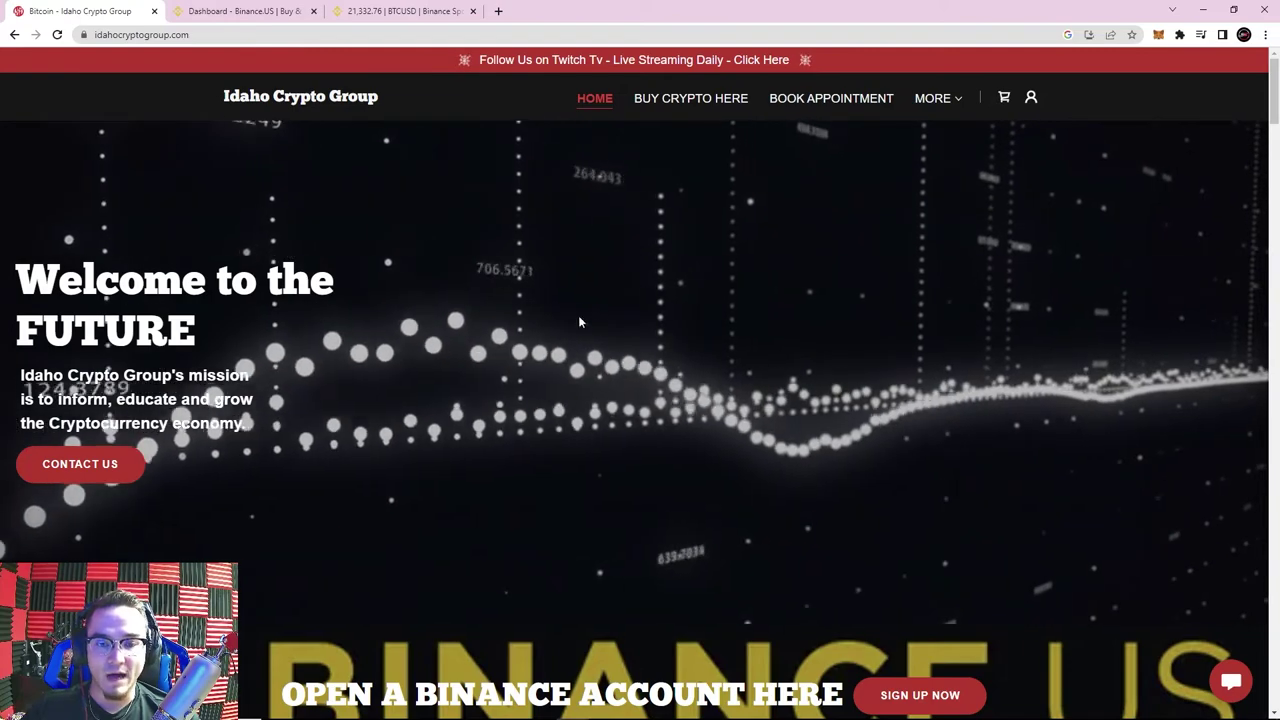
Step: Open the Binance.US account sign-up page from the Idaho Crypto Group home page and show its referral registration form
scroll(787, 422, "down", 2)
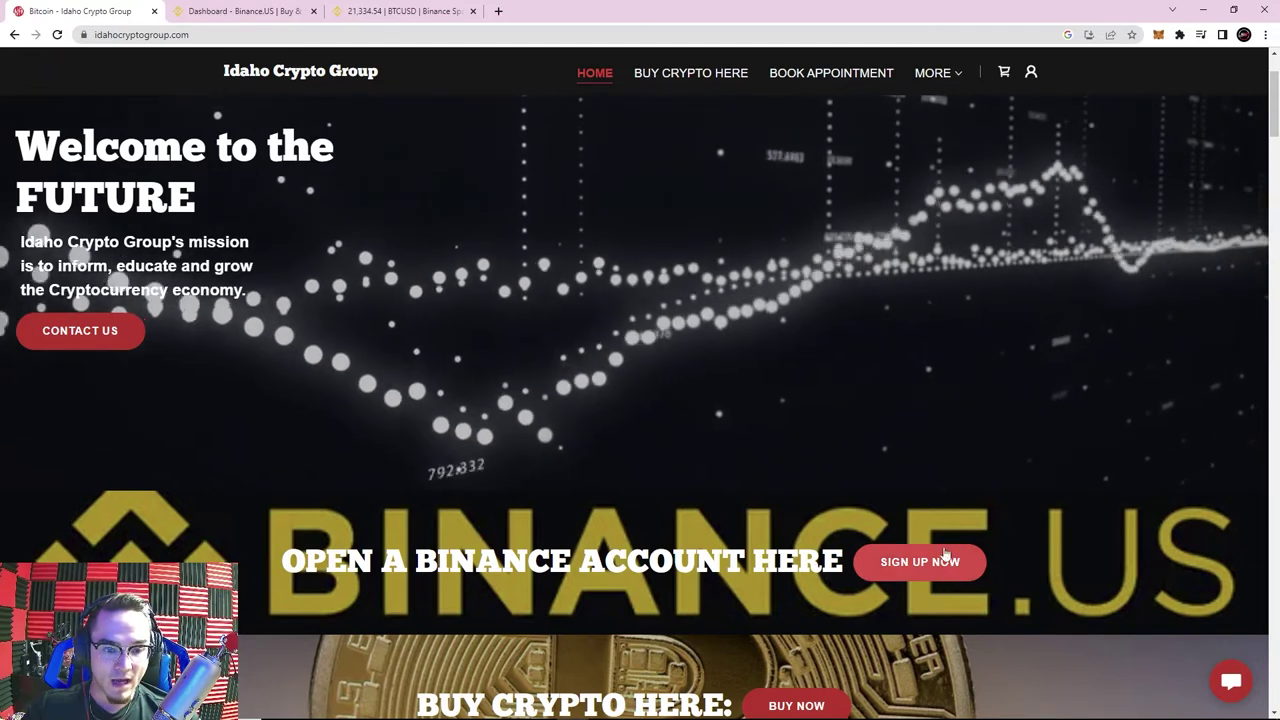
left_click(927, 570)
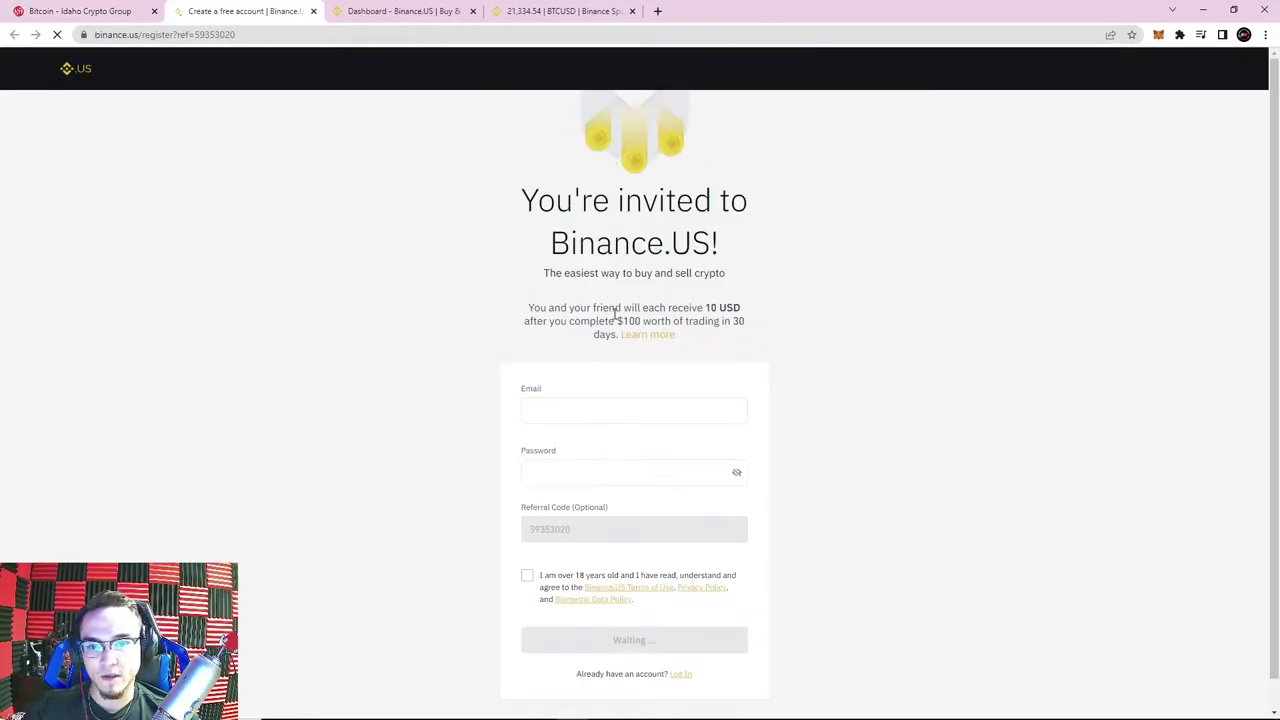
scroll(733, 242, "down", 1)
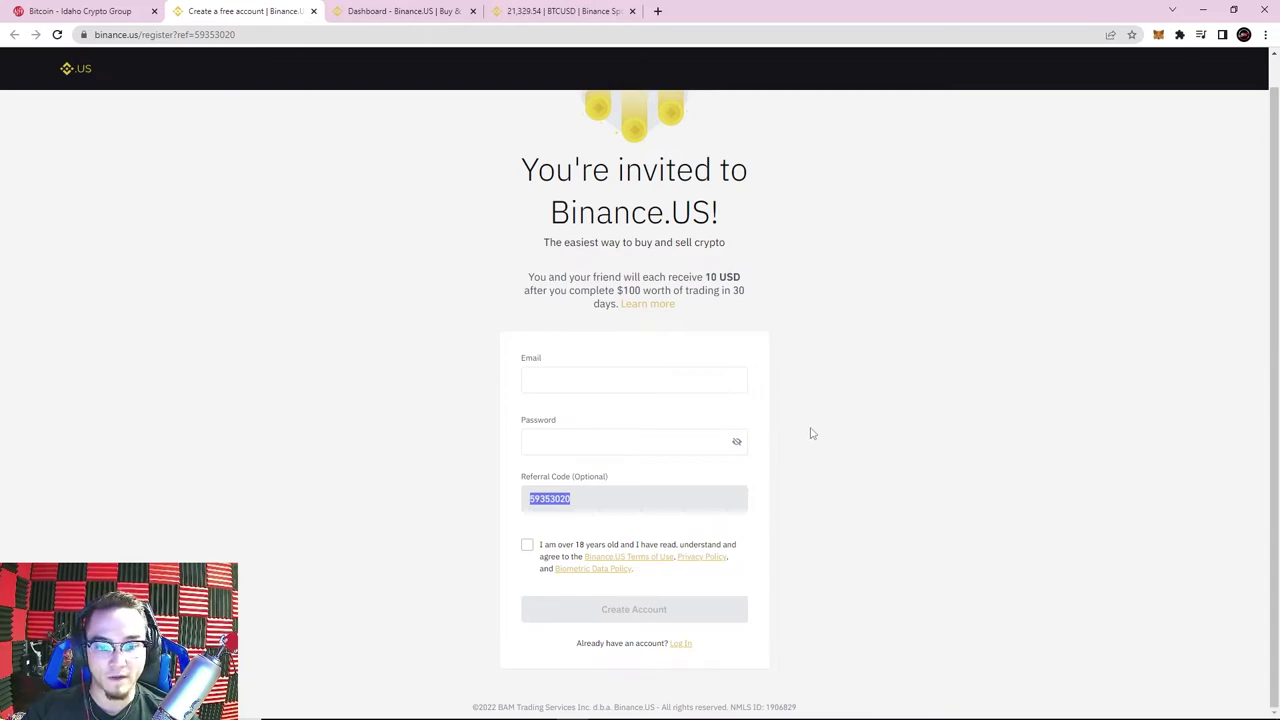
left_click(106, 14)
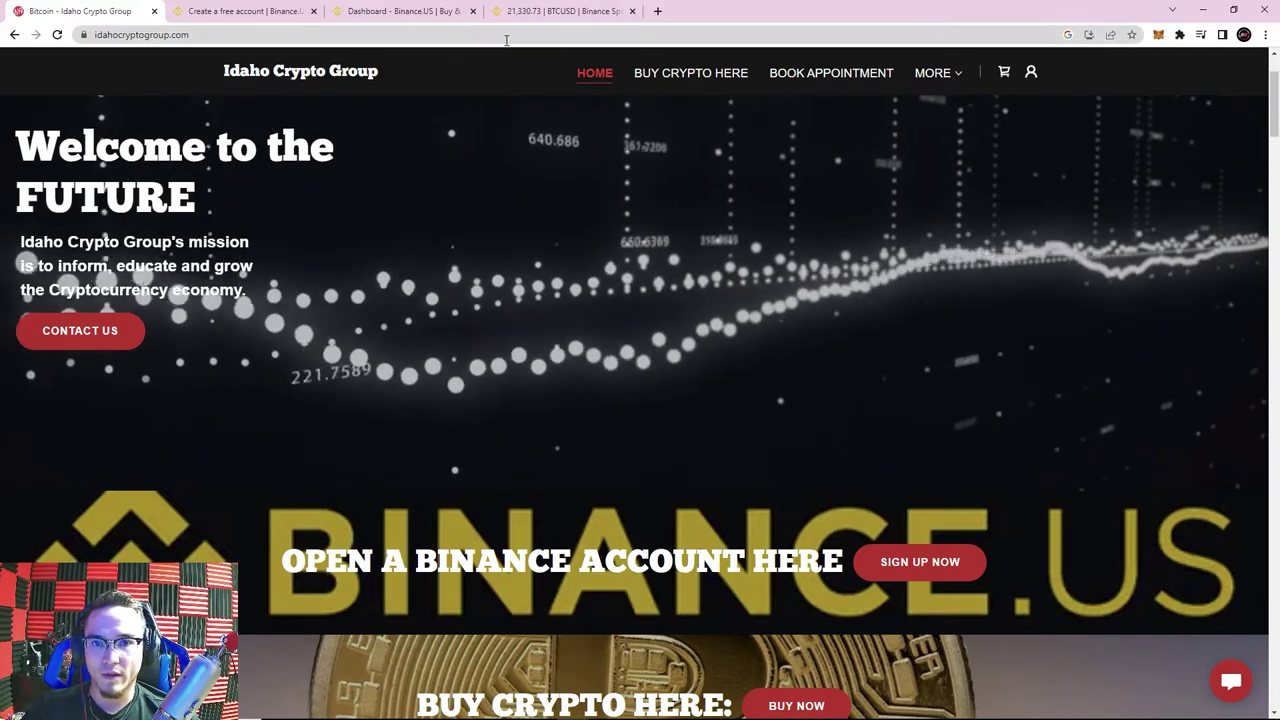
left_click(275, 14)
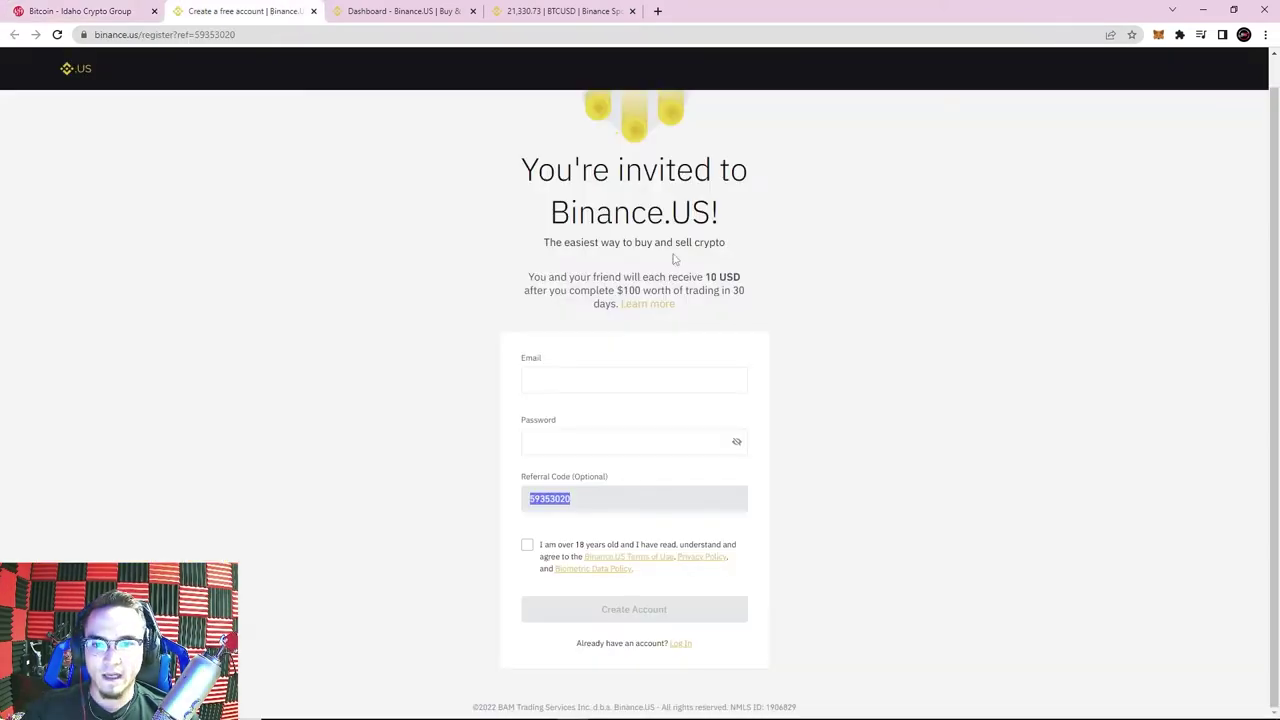
Step: Look over the portfolio balance and assets on the Binance.US dashboard and view the BTC/USD trading page
left_click(391, 12)
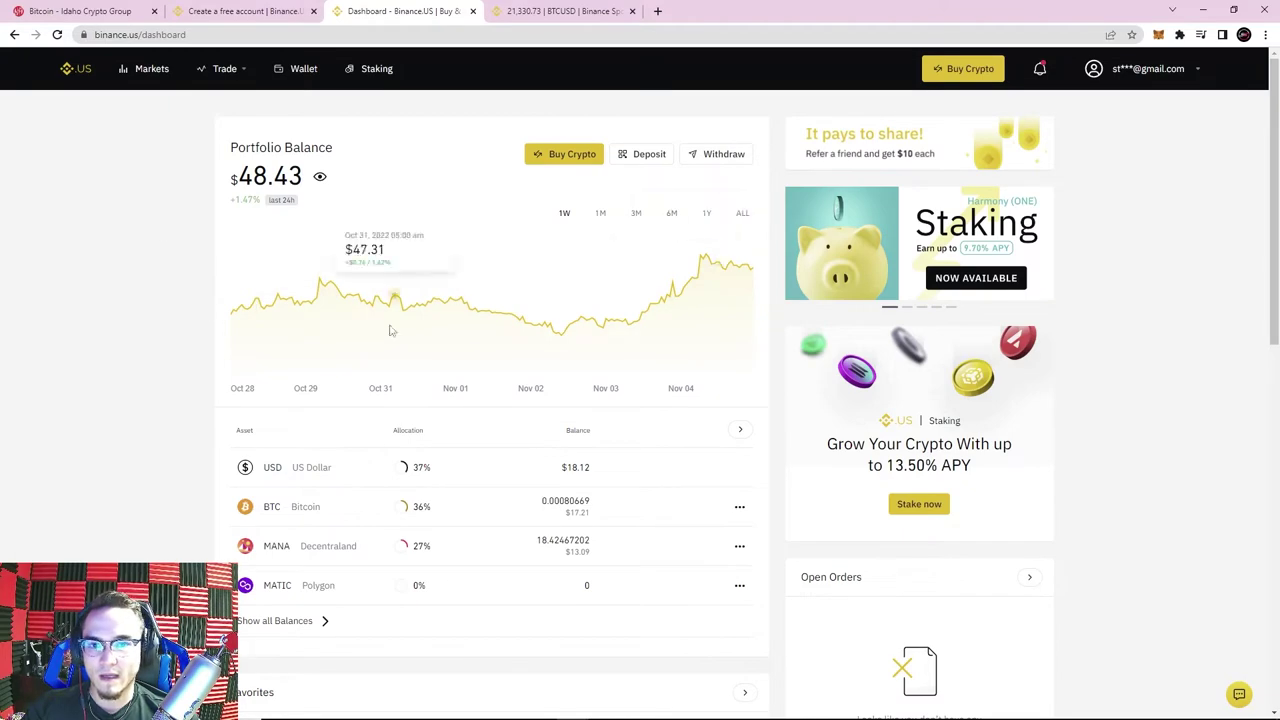
scroll(455, 280, "down", 3)
scroll(457, 257, "up", 3)
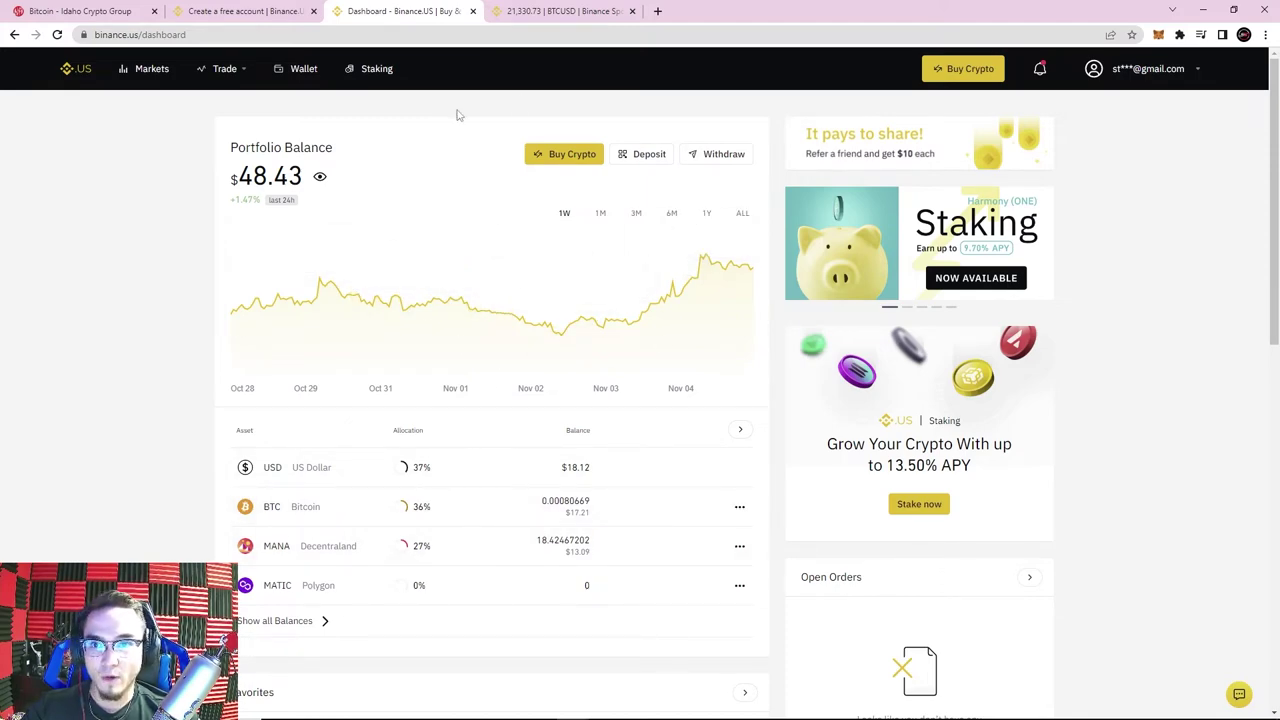
left_click(544, 20)
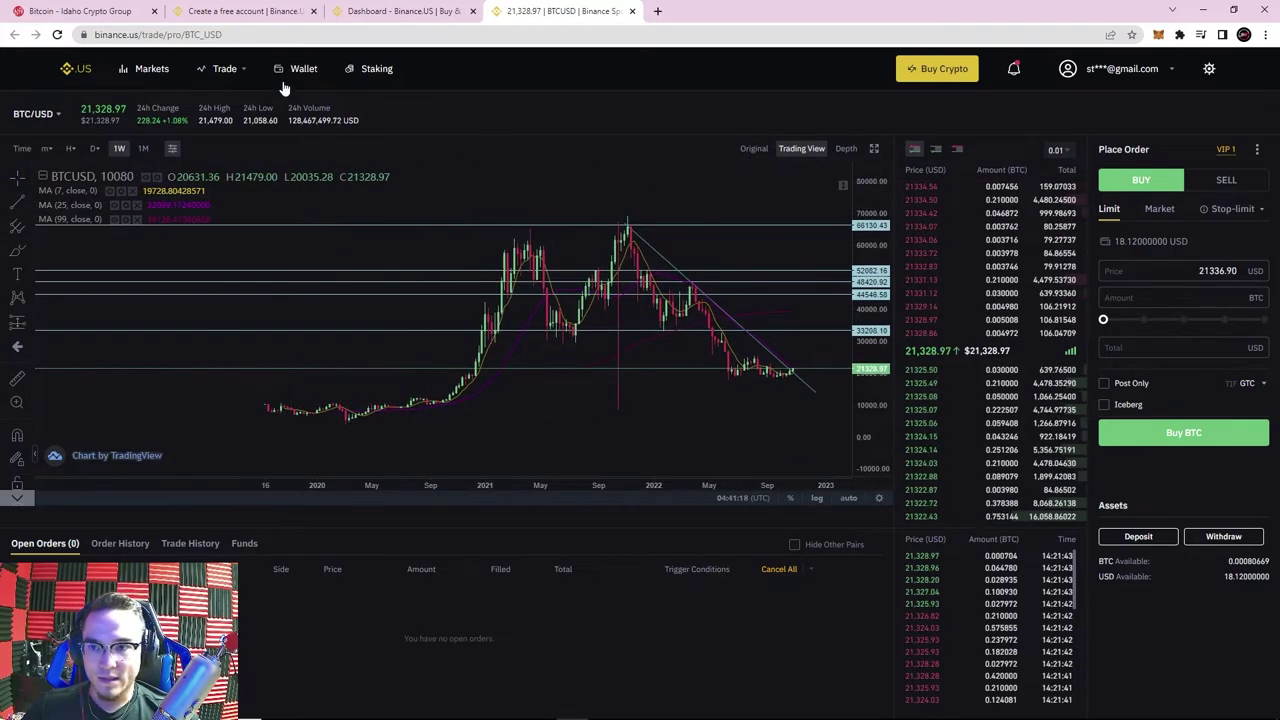
Step: Open Advanced Trading for BTC/USD from the dashboard and close the duplicate BTC/USD browser tab
left_click(372, 14)
mouse_move(253, 72)
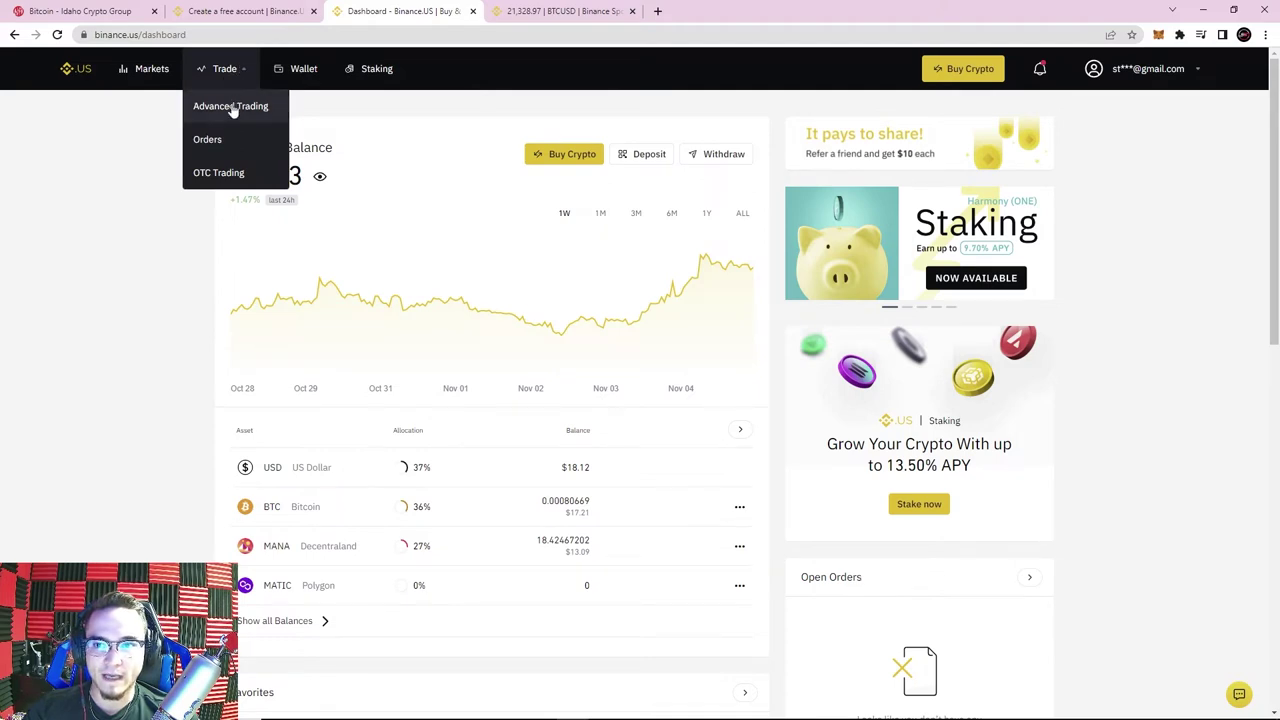
left_click(232, 108)
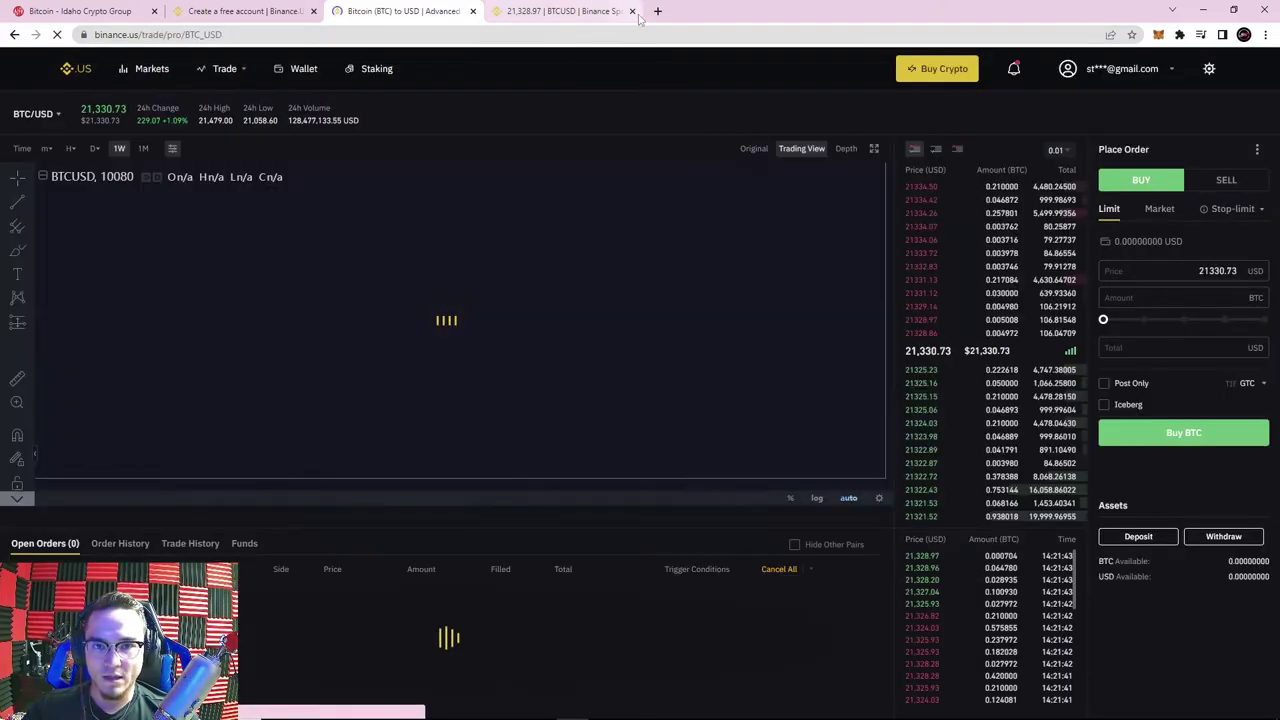
left_click(632, 11)
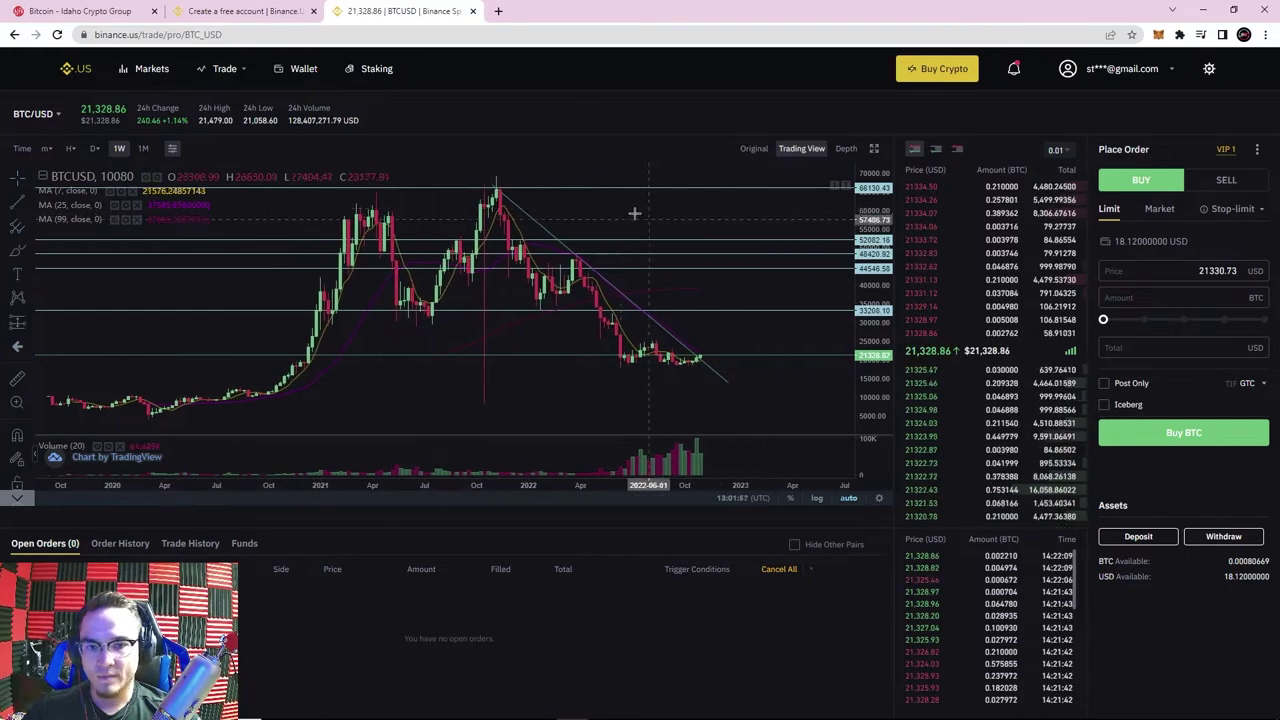
left_click(42, 114)
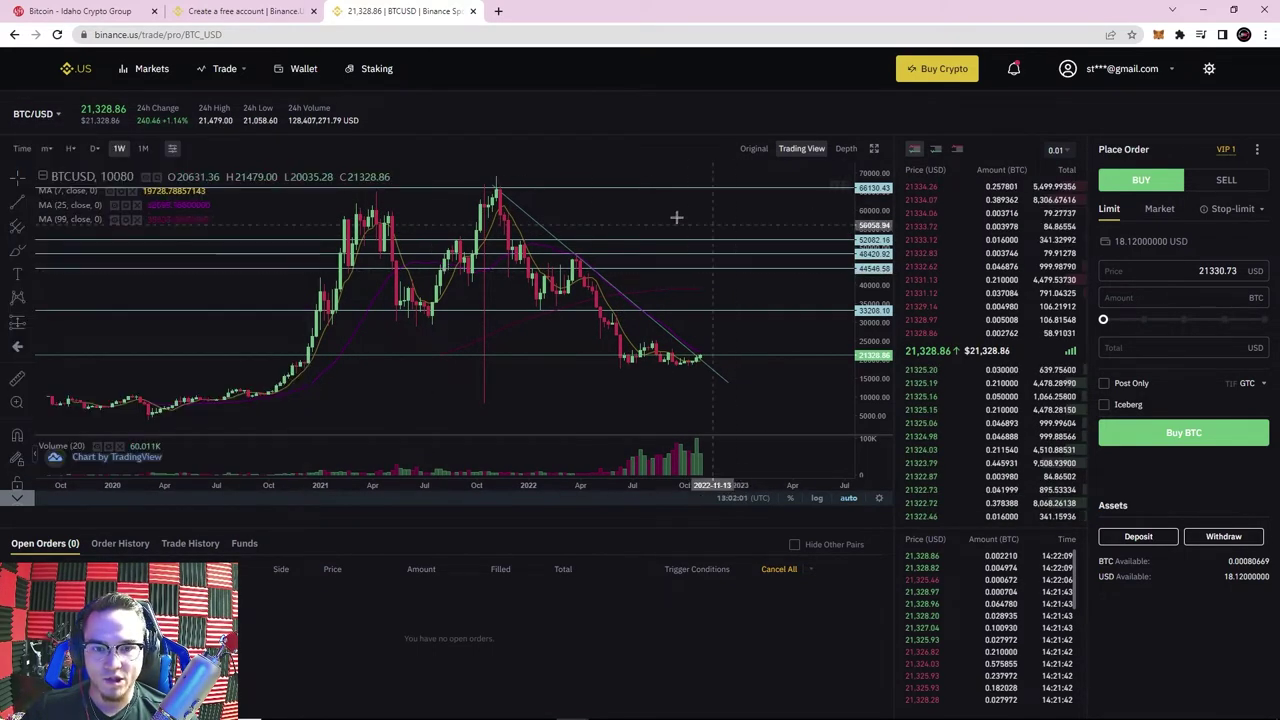
Step: View the BTC/USD chart in full screen and in the Original style, returning to the Trading View chart
left_click_drag(645, 234, 711, 226)
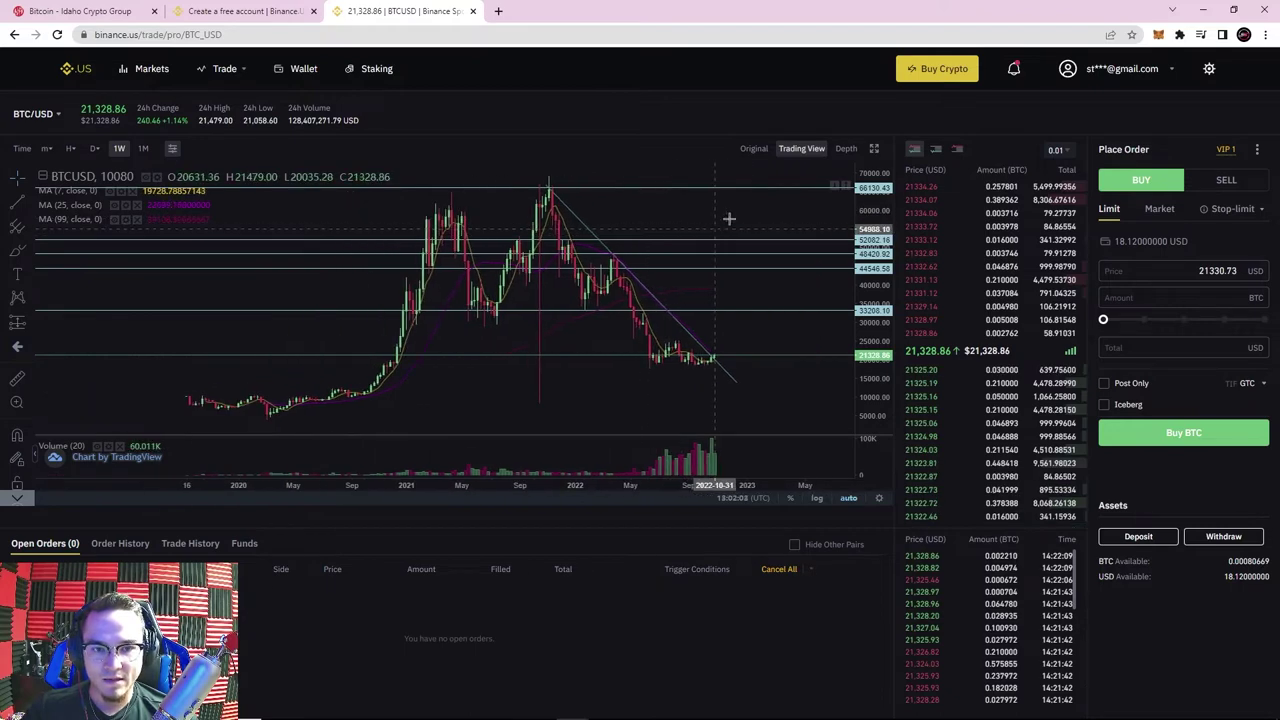
left_click(873, 149)
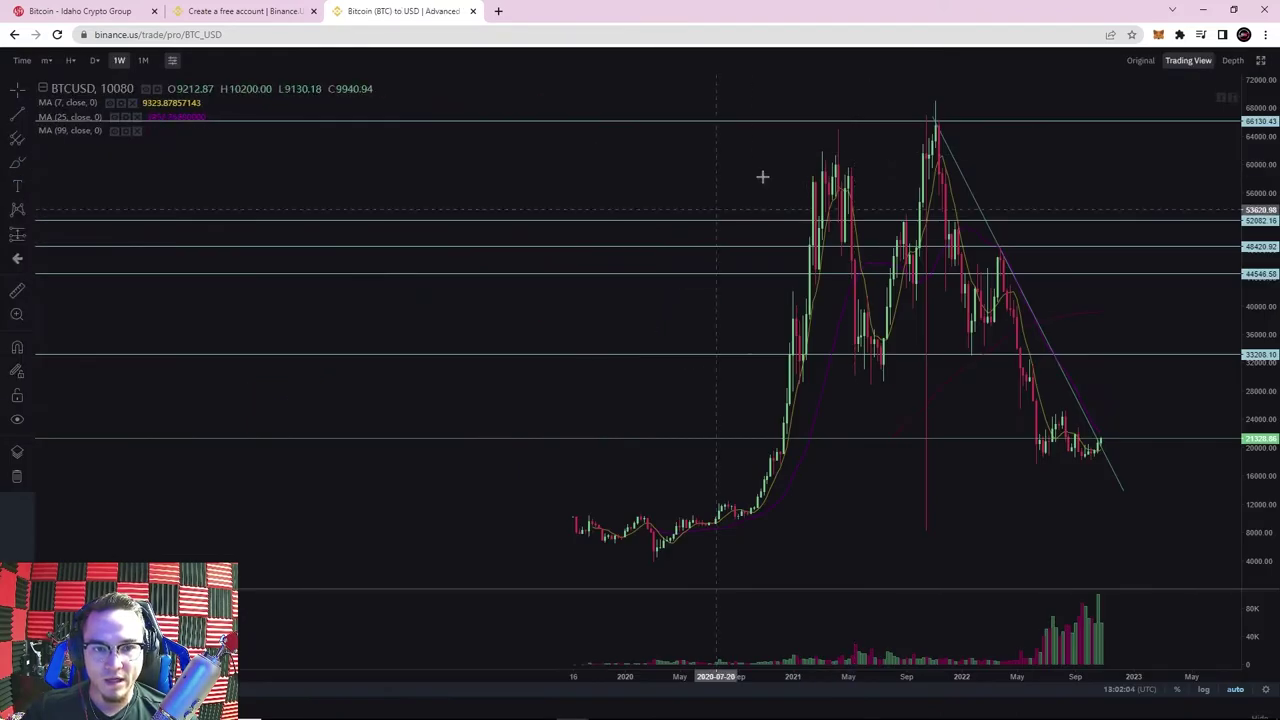
left_click(1260, 60)
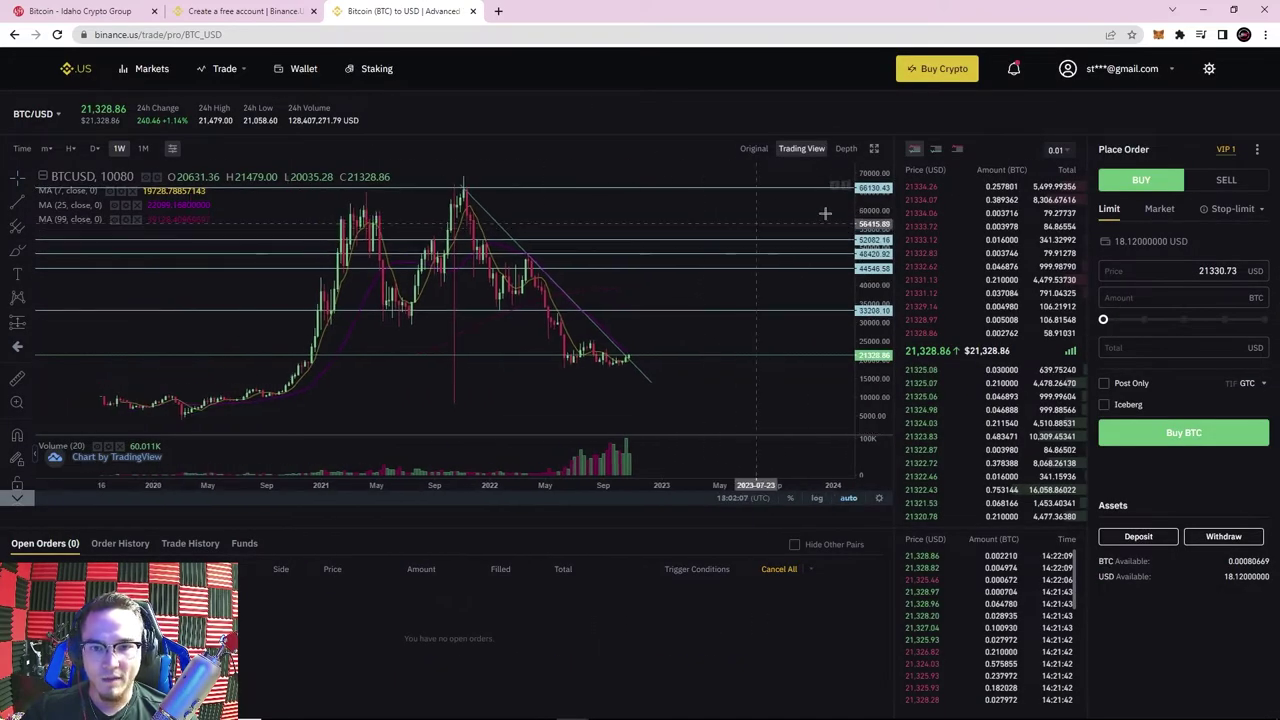
left_click(748, 152)
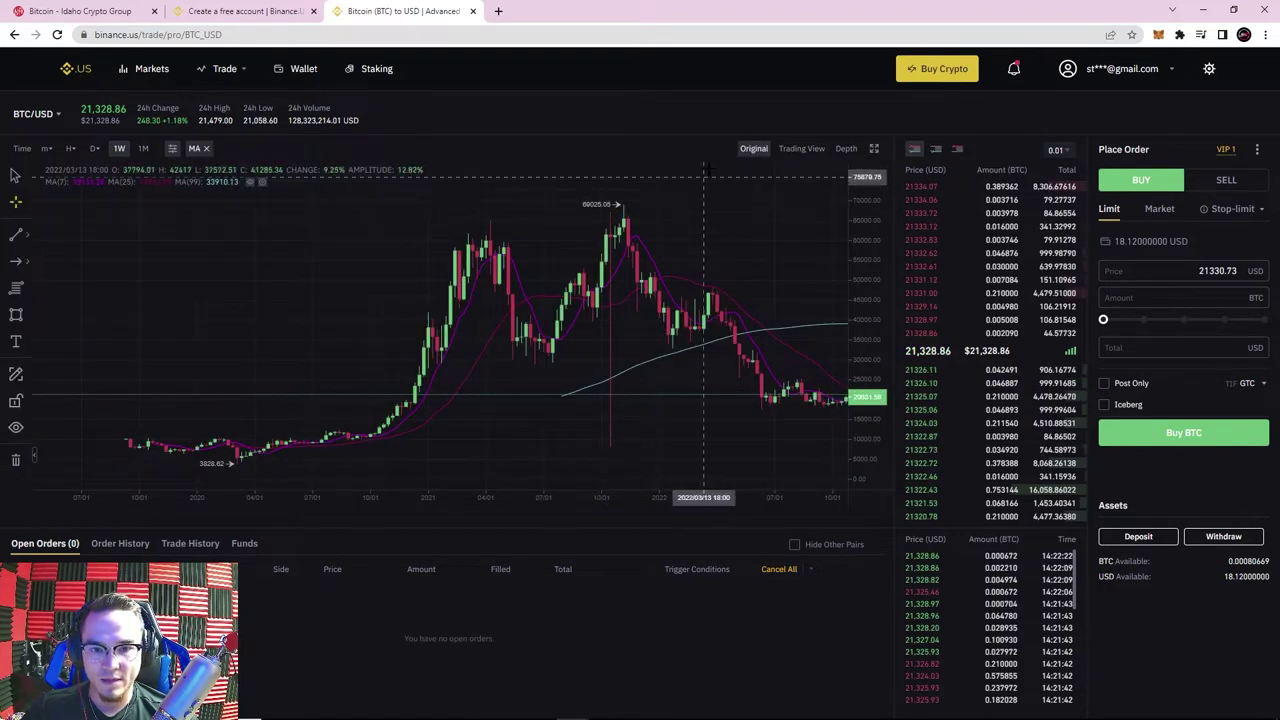
left_click(792, 152)
left_click_drag(640, 178, 760, 264)
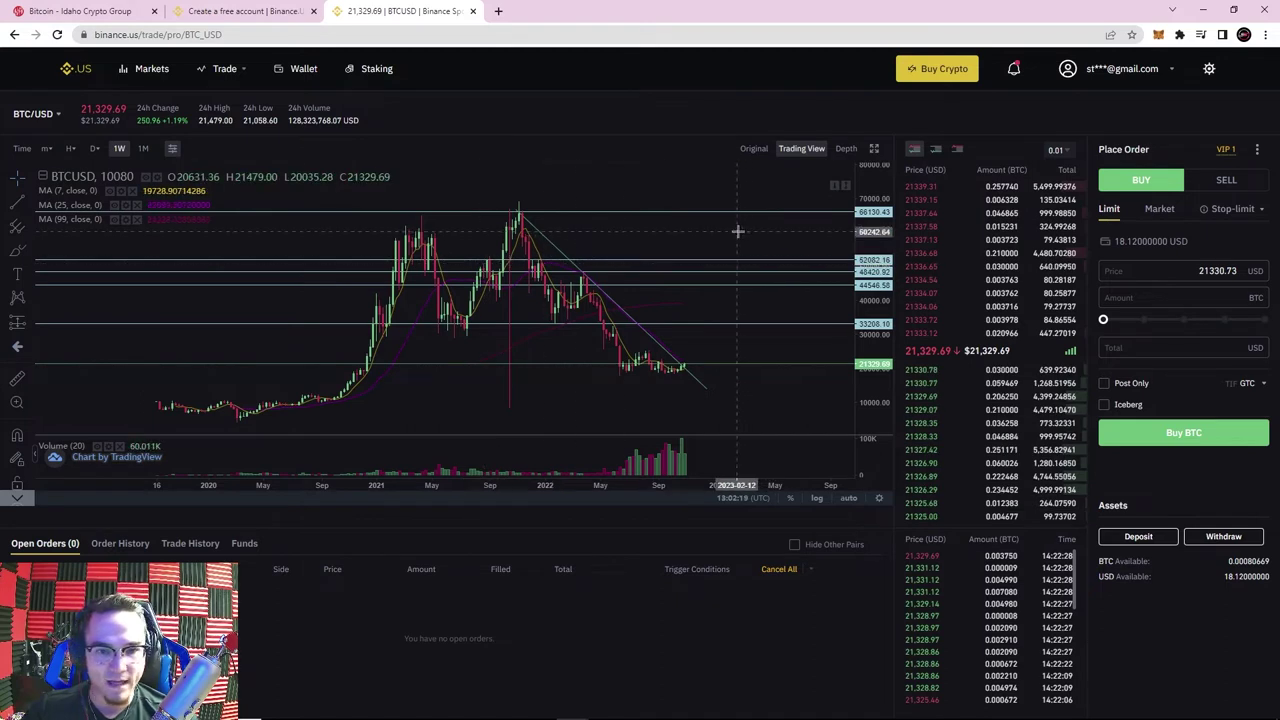
scroll(727, 236, "up", 2)
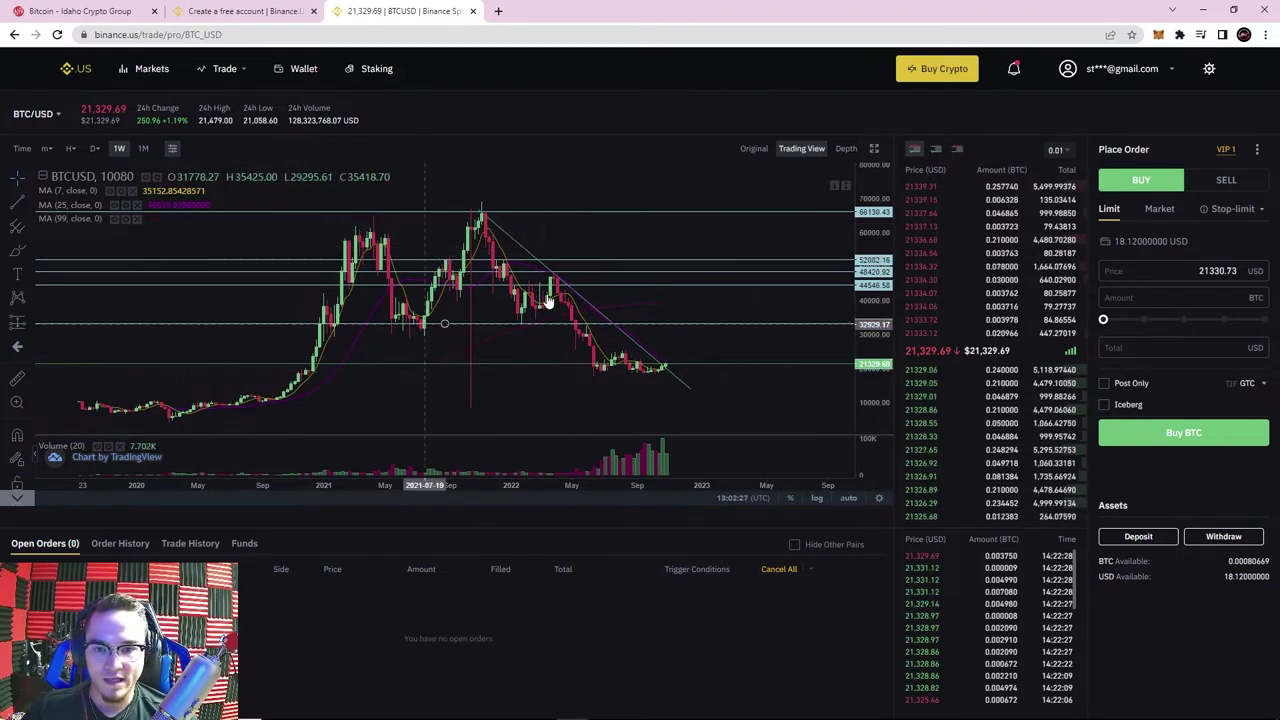
Step: Remove all indicators and drawing tools from the BTC/USD chart
right_click(610, 230)
mouse_move(690, 428)
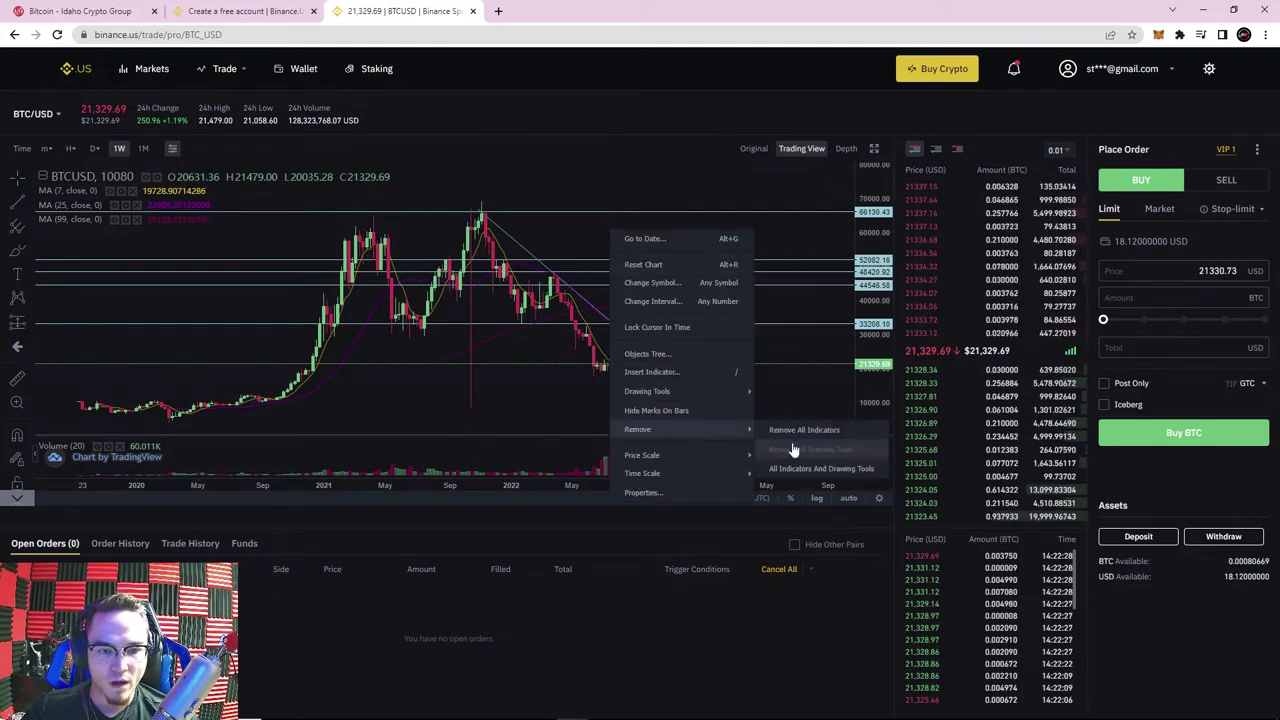
left_click(800, 468)
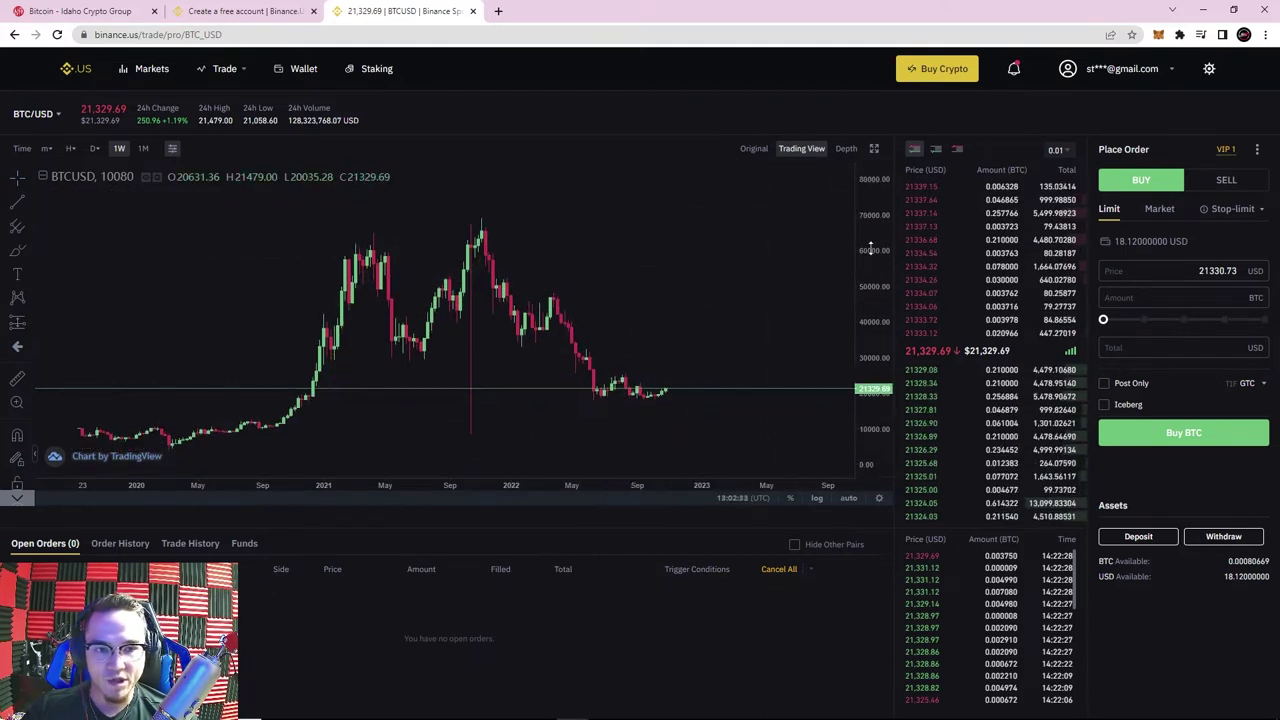
left_click_drag(646, 286, 631, 251)
scroll(691, 261, "down", 2)
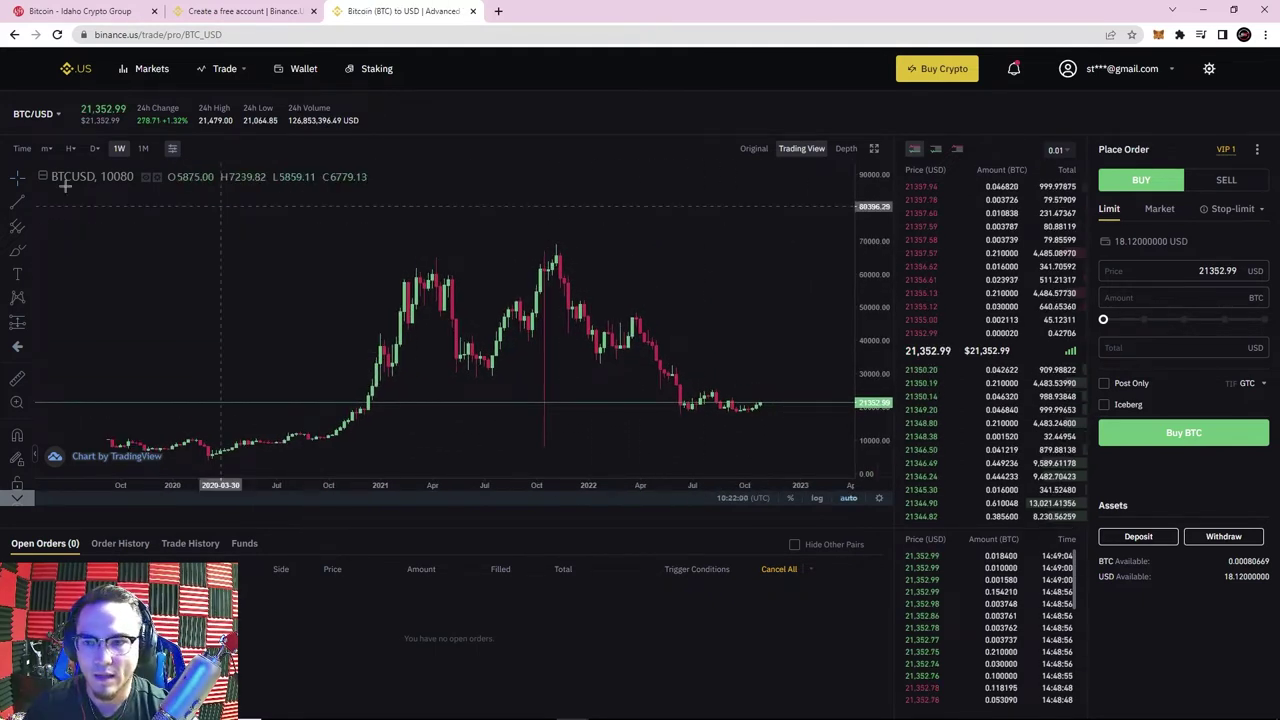
Step: Show the list of available trading pairs for the BTC/USD market and close it again
left_click(36, 114)
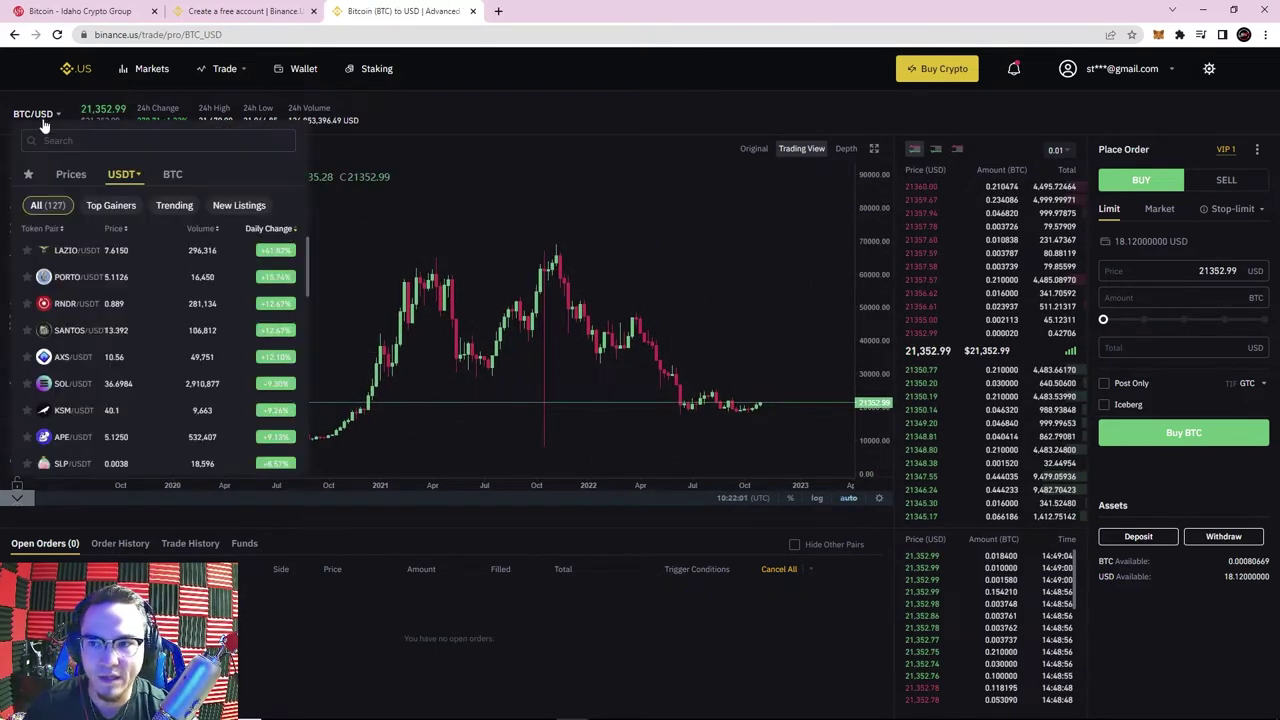
left_click(51, 119)
left_click(48, 119)
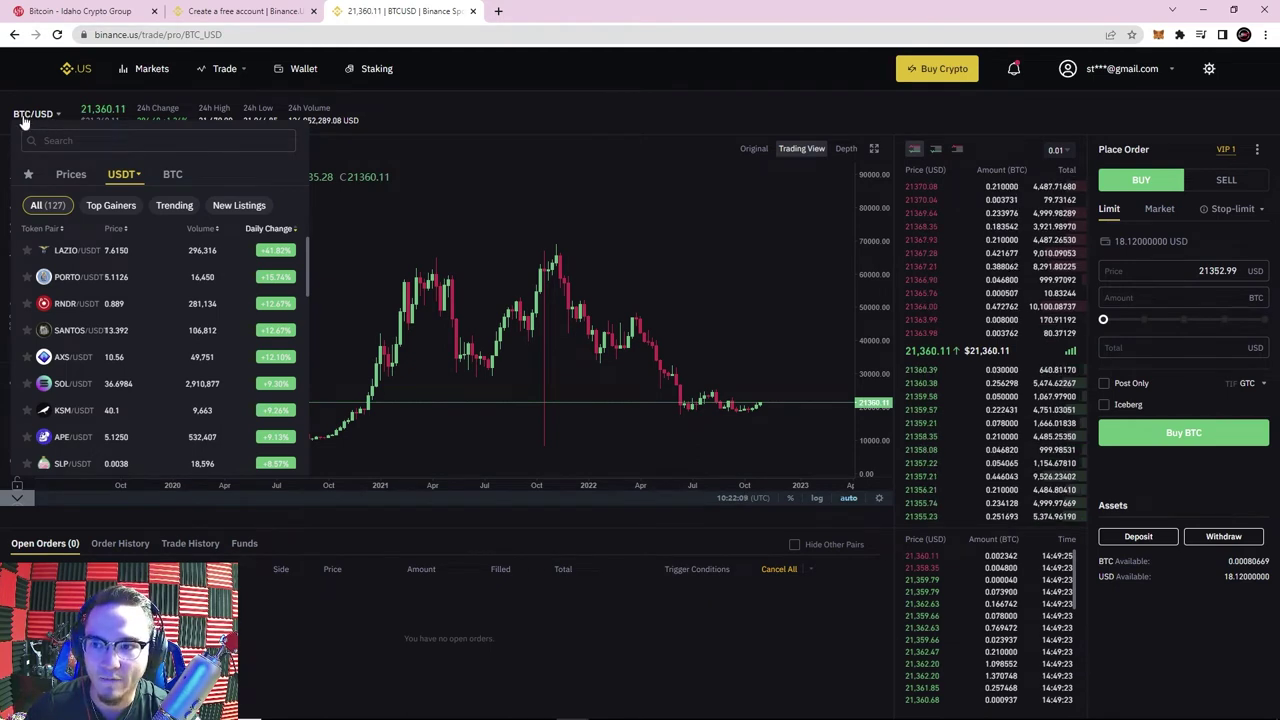
left_click(17, 114)
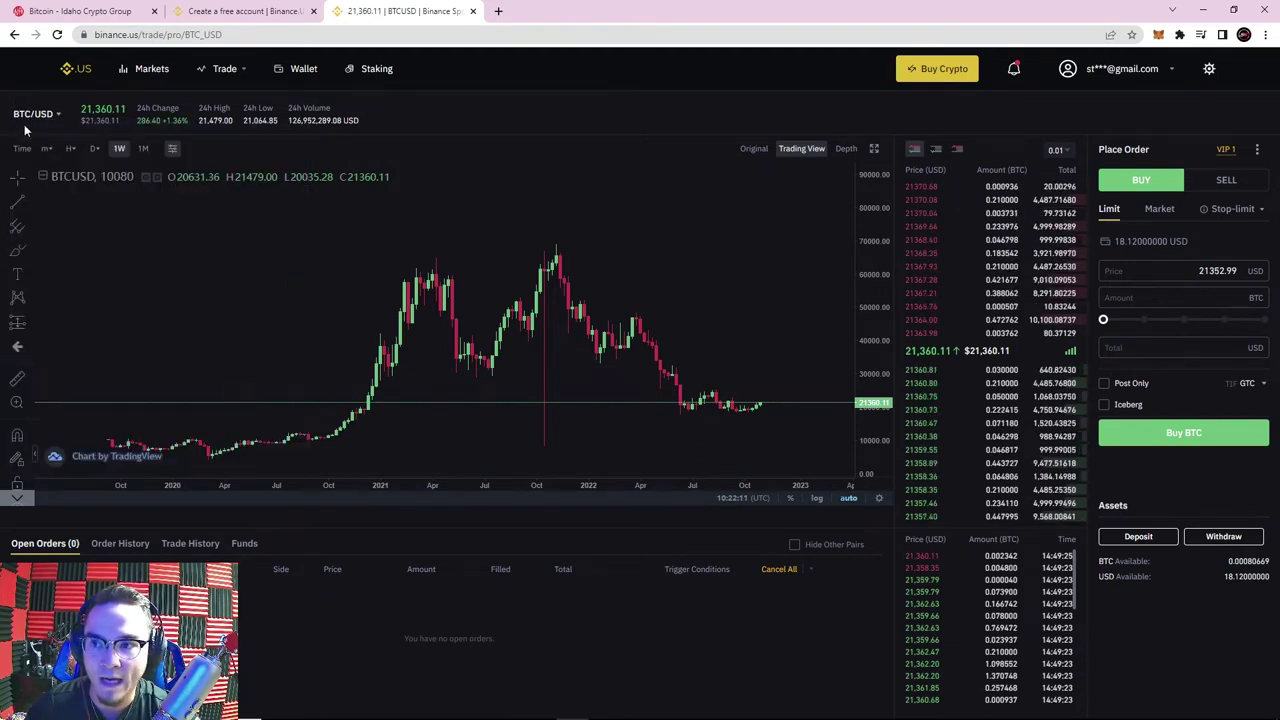
left_click(17, 114)
left_click(15, 116)
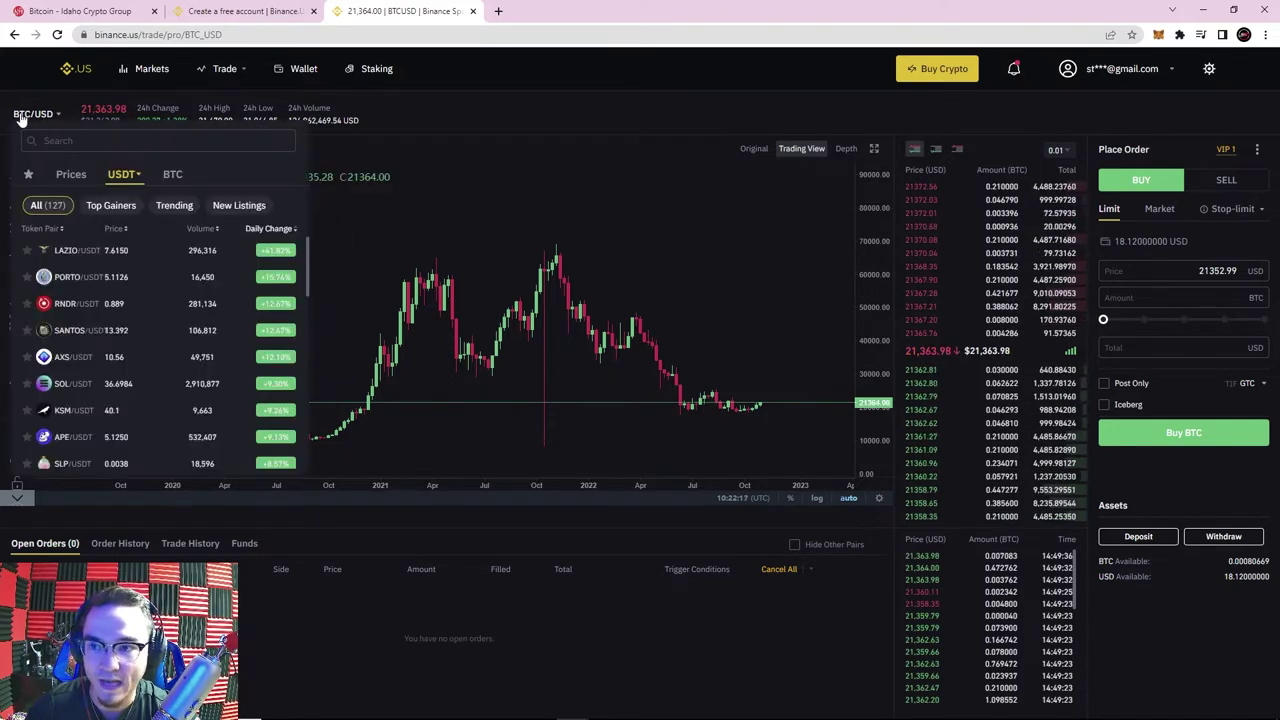
mouse_move(47, 118)
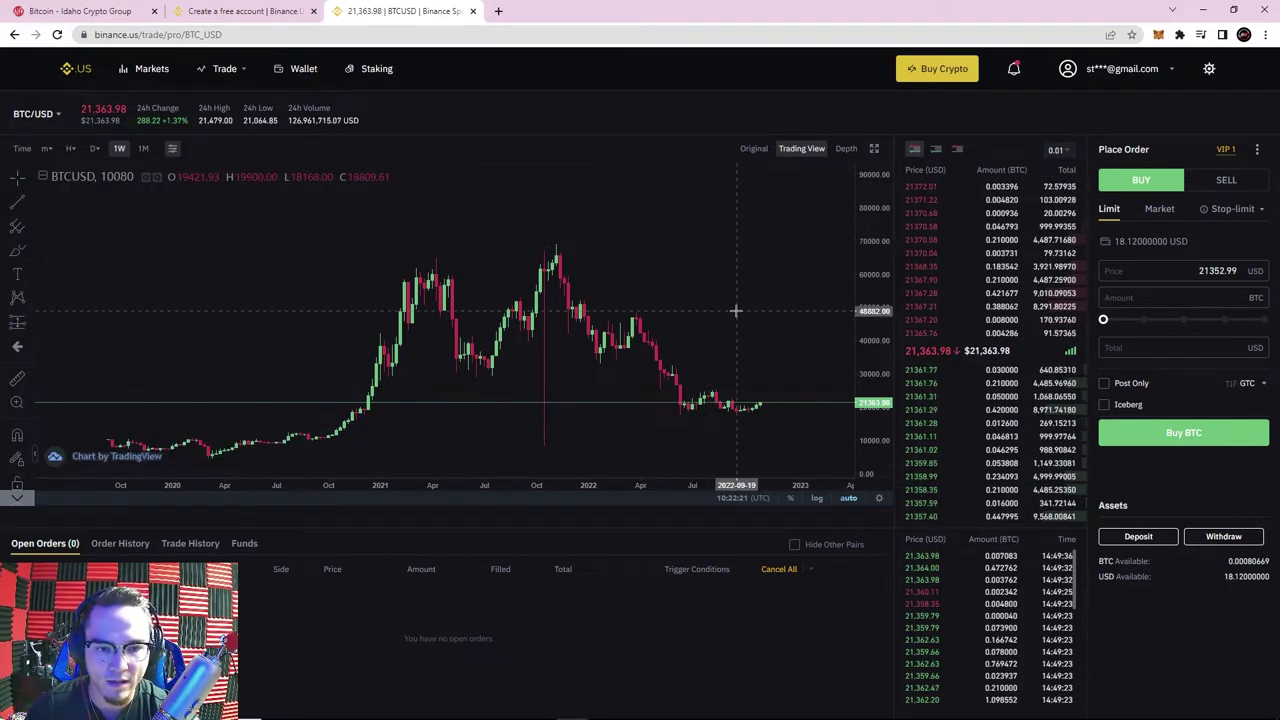
Step: Examine the current BTC price in the order book and the US Dollar balance on the dashboard
scroll(736, 288, "up", 3)
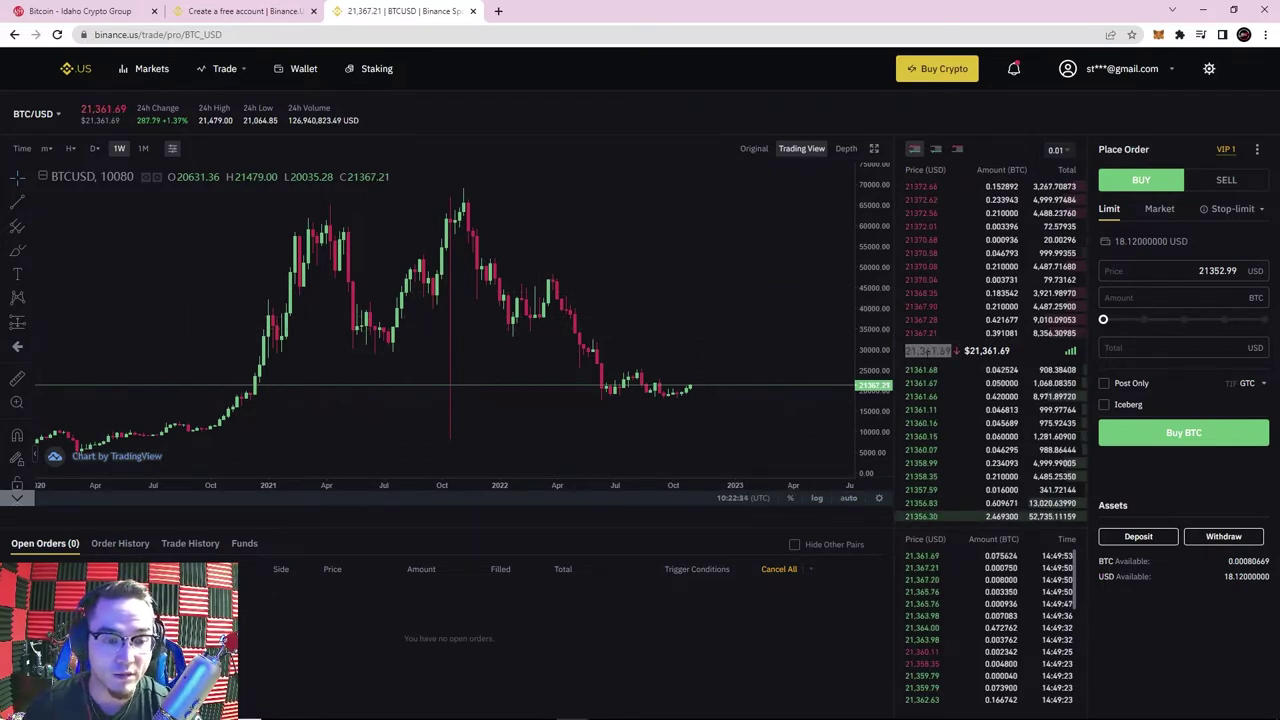
left_click_drag(909, 350, 950, 351)
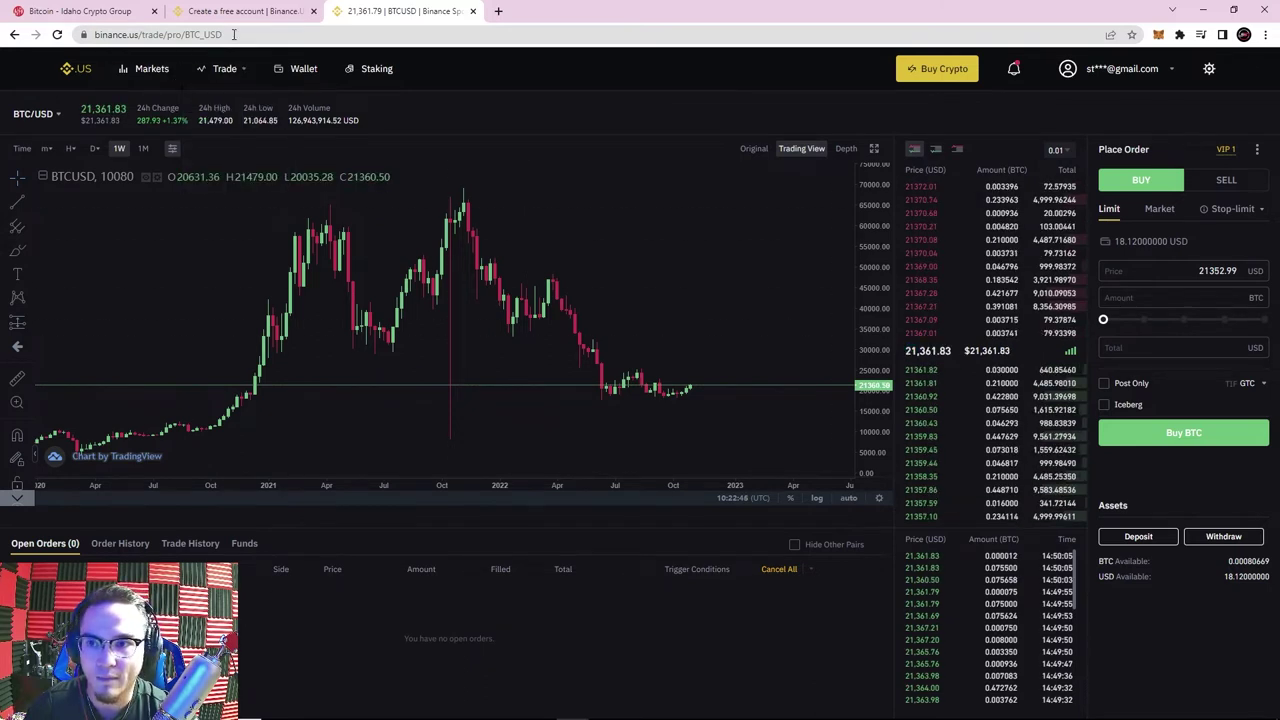
left_click(80, 75)
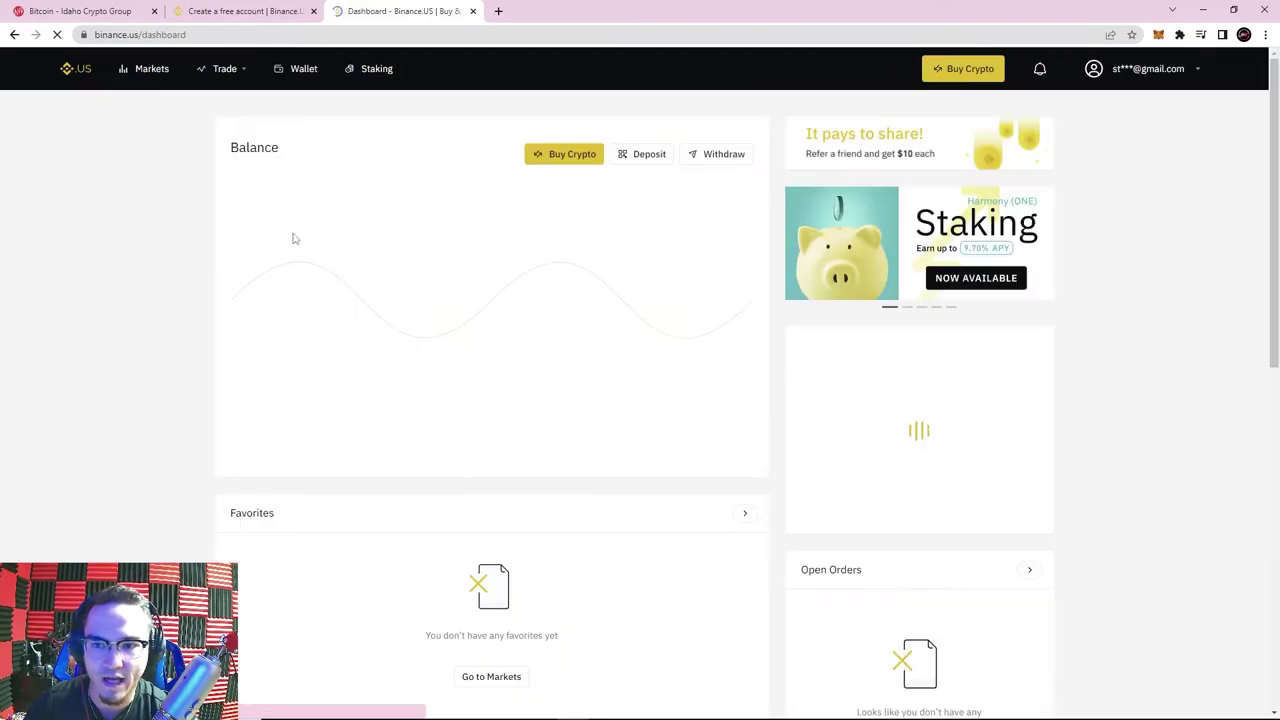
scroll(400, 391, "down", 3)
scroll(347, 373, "up", 3)
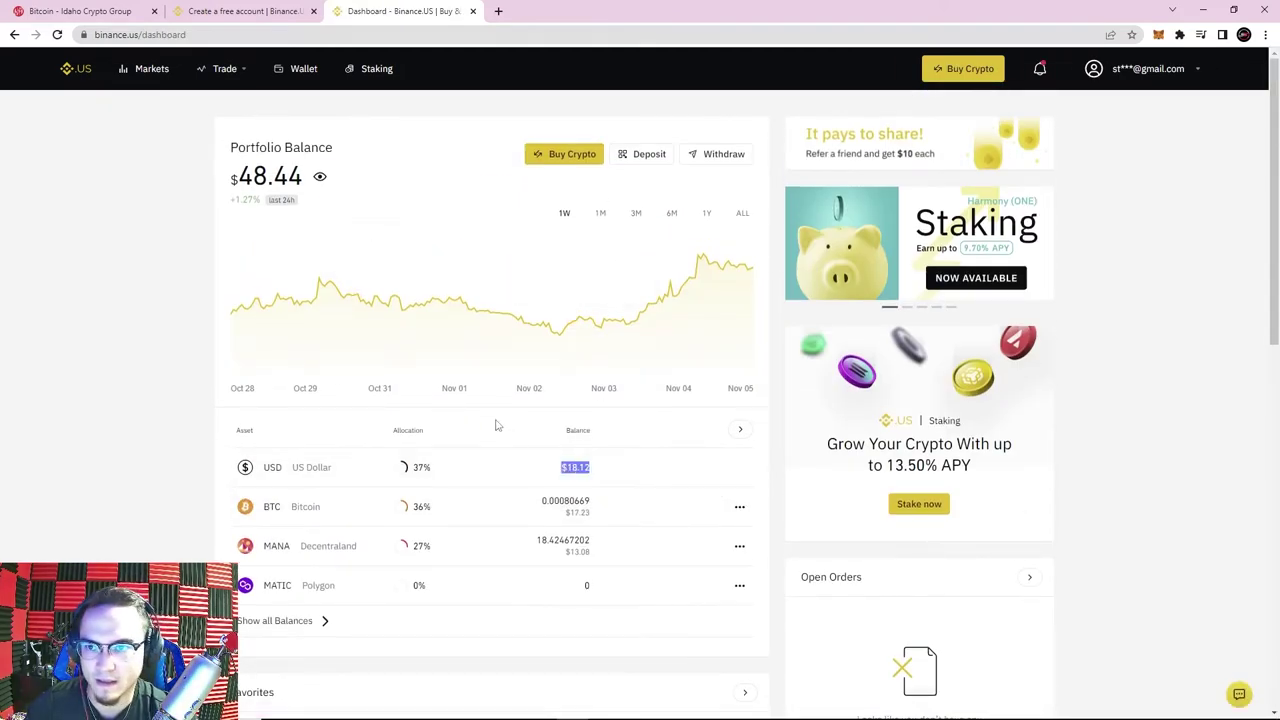
Step: Return to Advanced Trading for BTC/USD and open the trading pair list
left_click(237, 104)
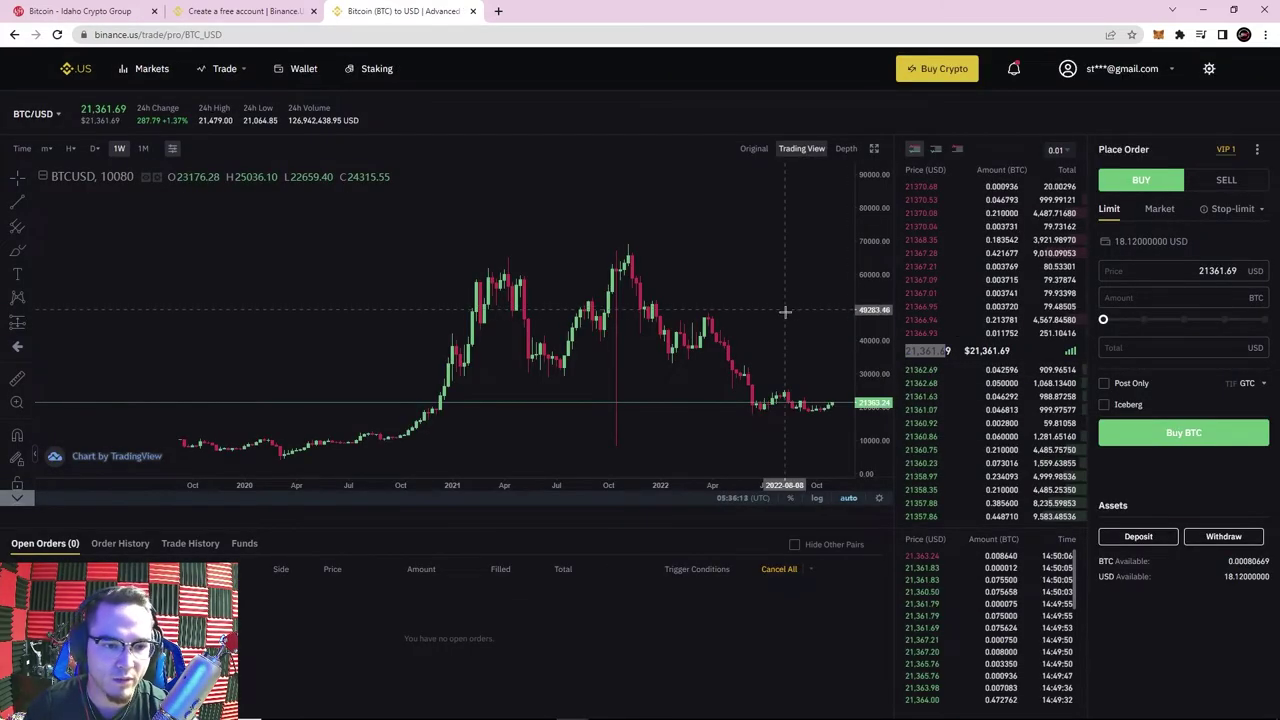
scroll(785, 312, "up", 2)
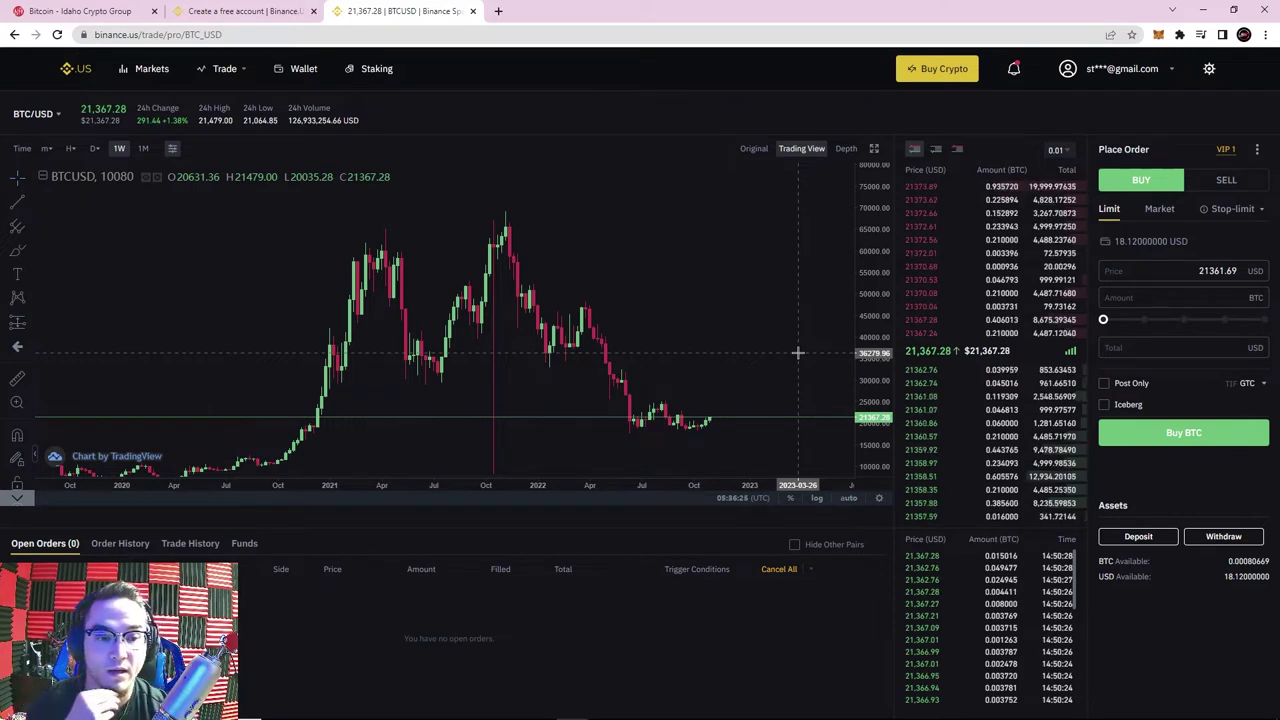
left_click(30, 114)
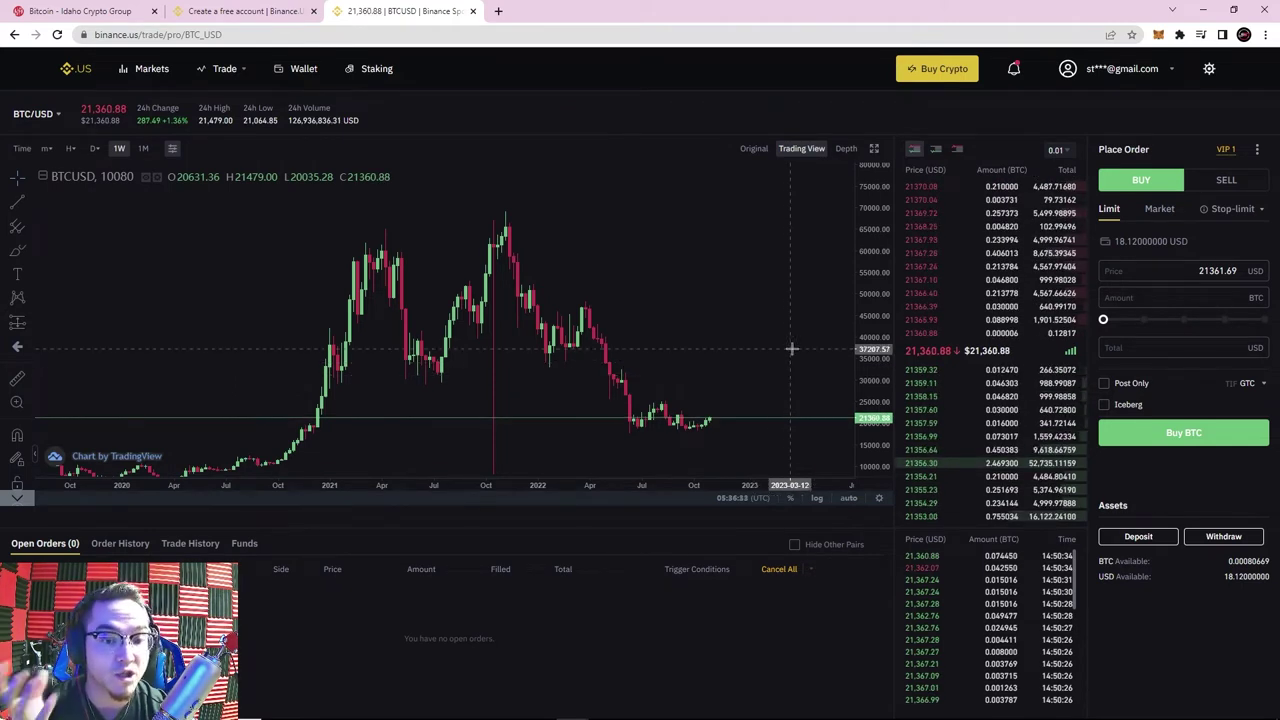
left_click(36, 115)
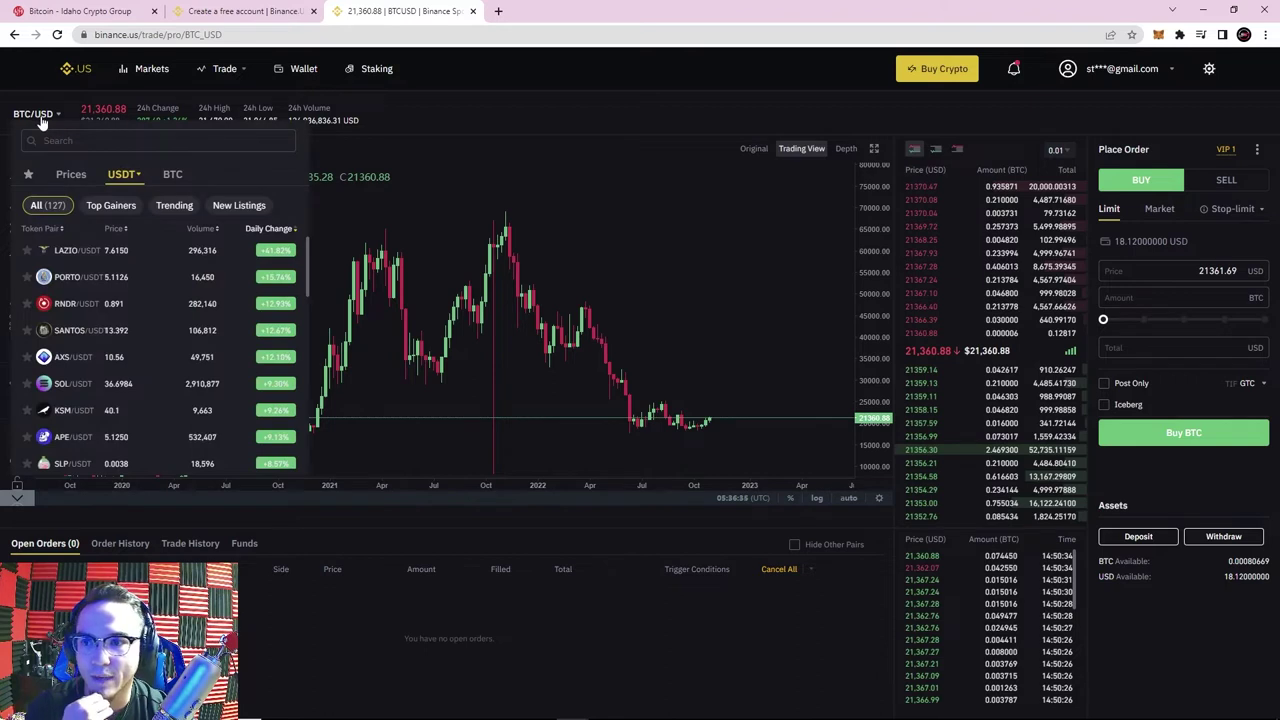
Step: Show the dollar-based quote currencies in the trading pair list and choose USDT
left_click(60, 140)
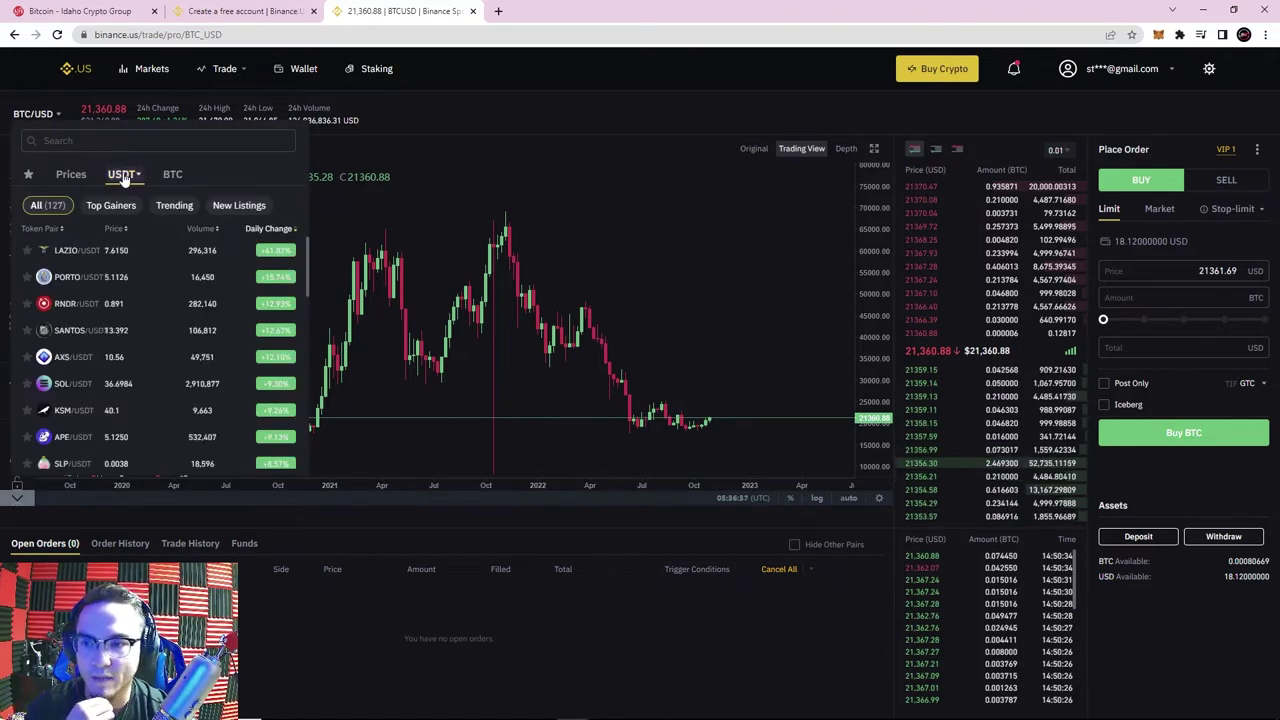
mouse_move(121, 173)
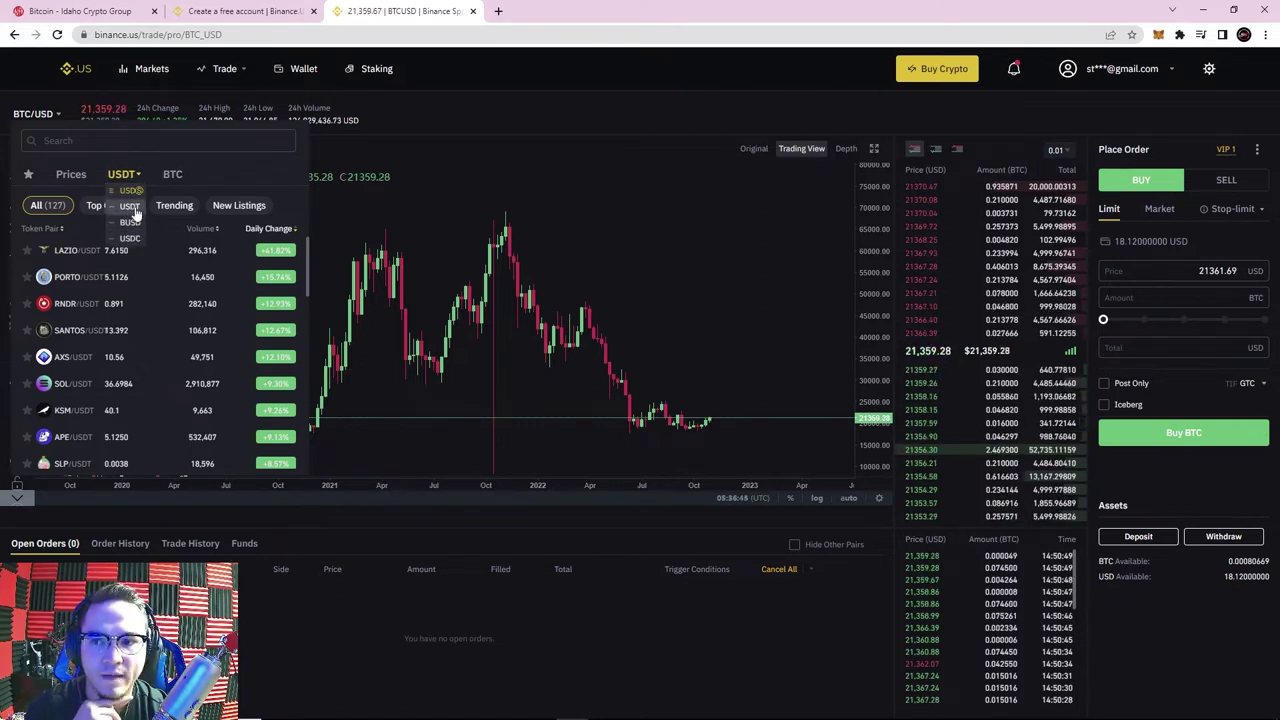
left_click(131, 210)
mouse_move(126, 178)
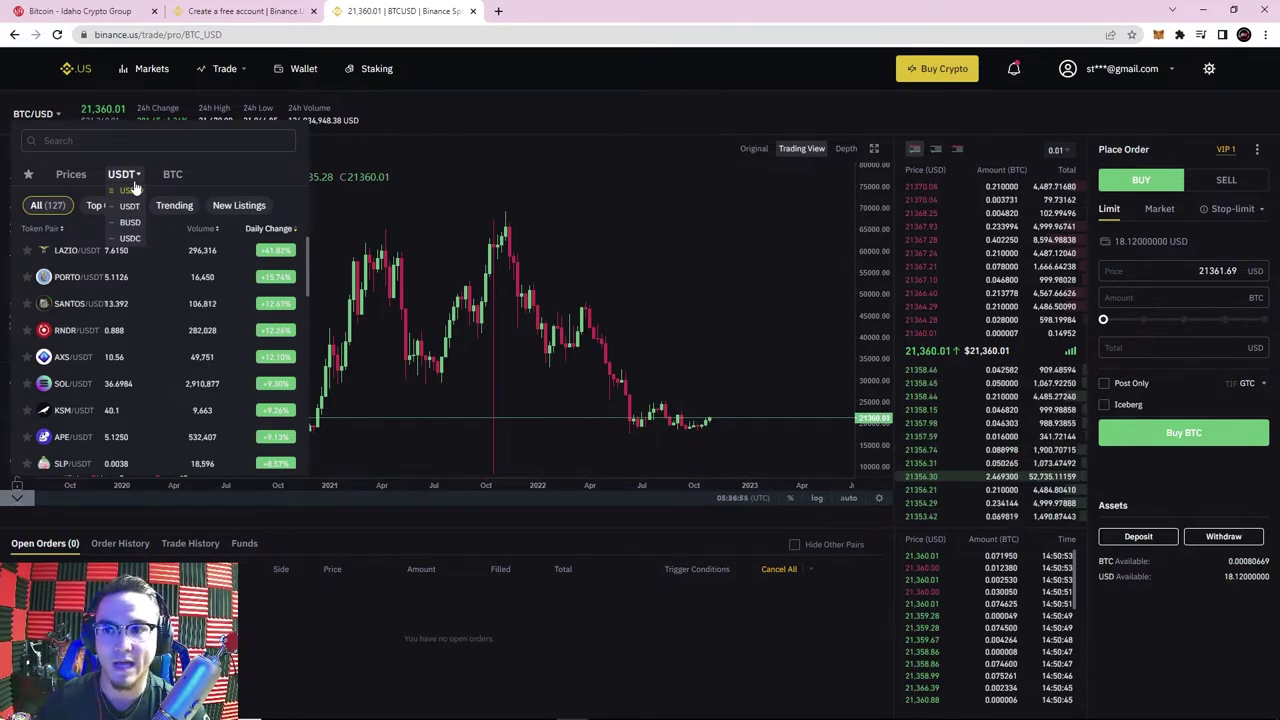
left_click(132, 207)
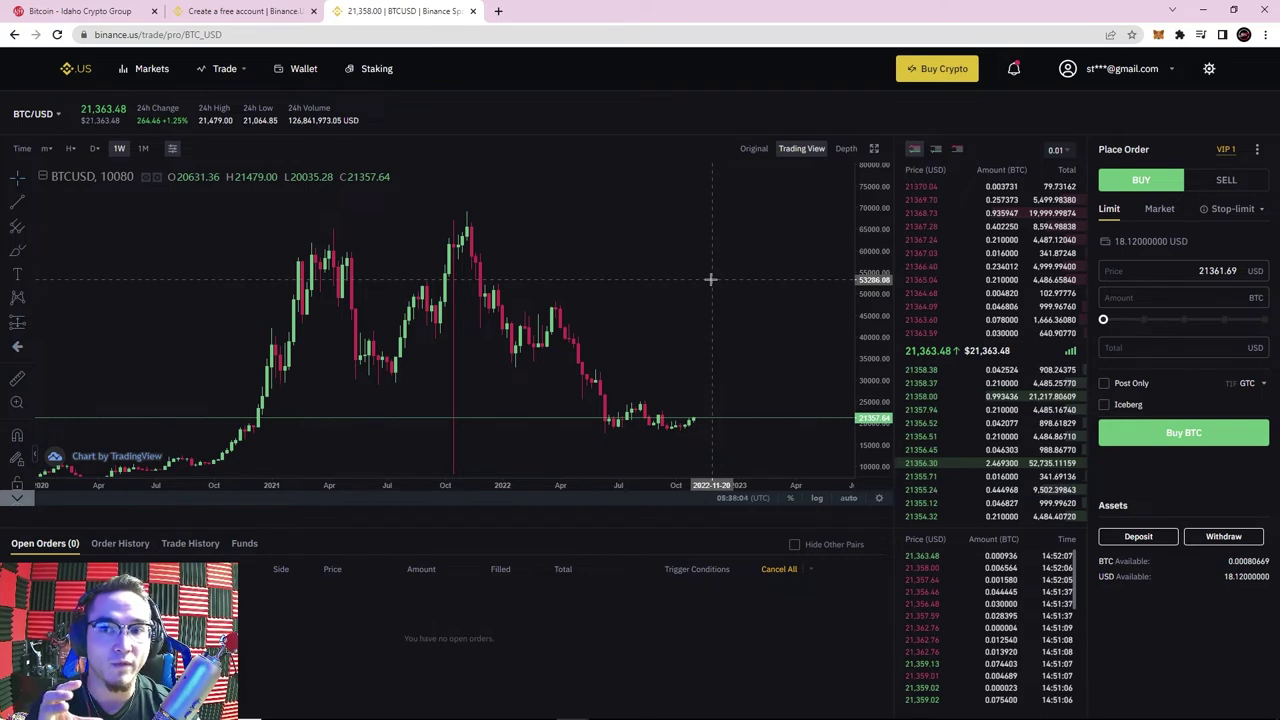
Step: Search the trading pair list for "btc" and open the BTC/USDT market
scroll(754, 328, "up", 1)
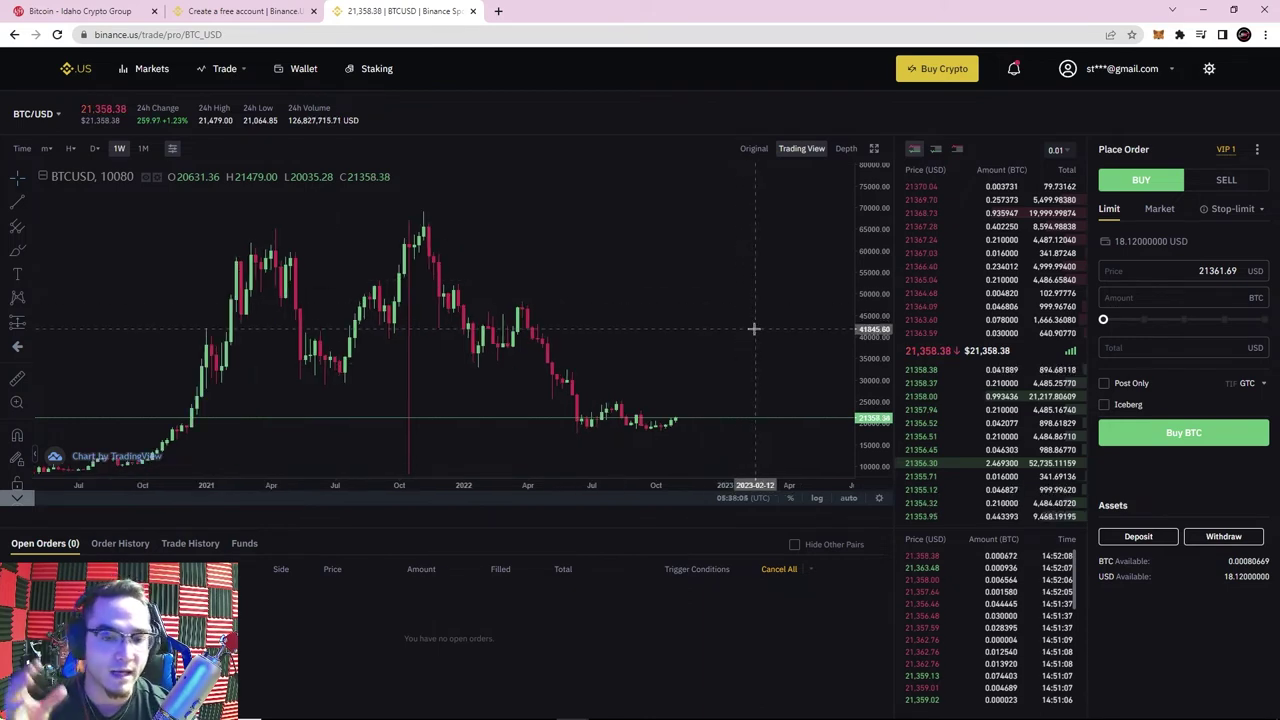
left_click_drag(862, 356, 873, 330)
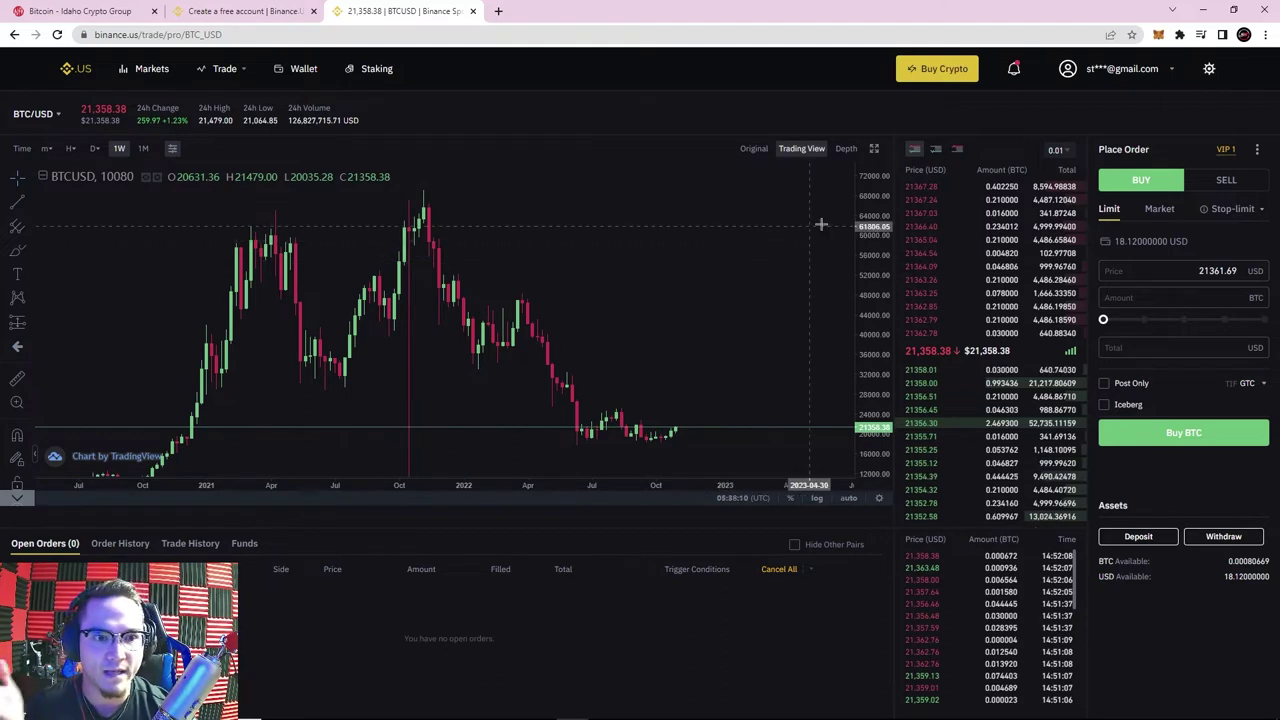
double_click(870, 226)
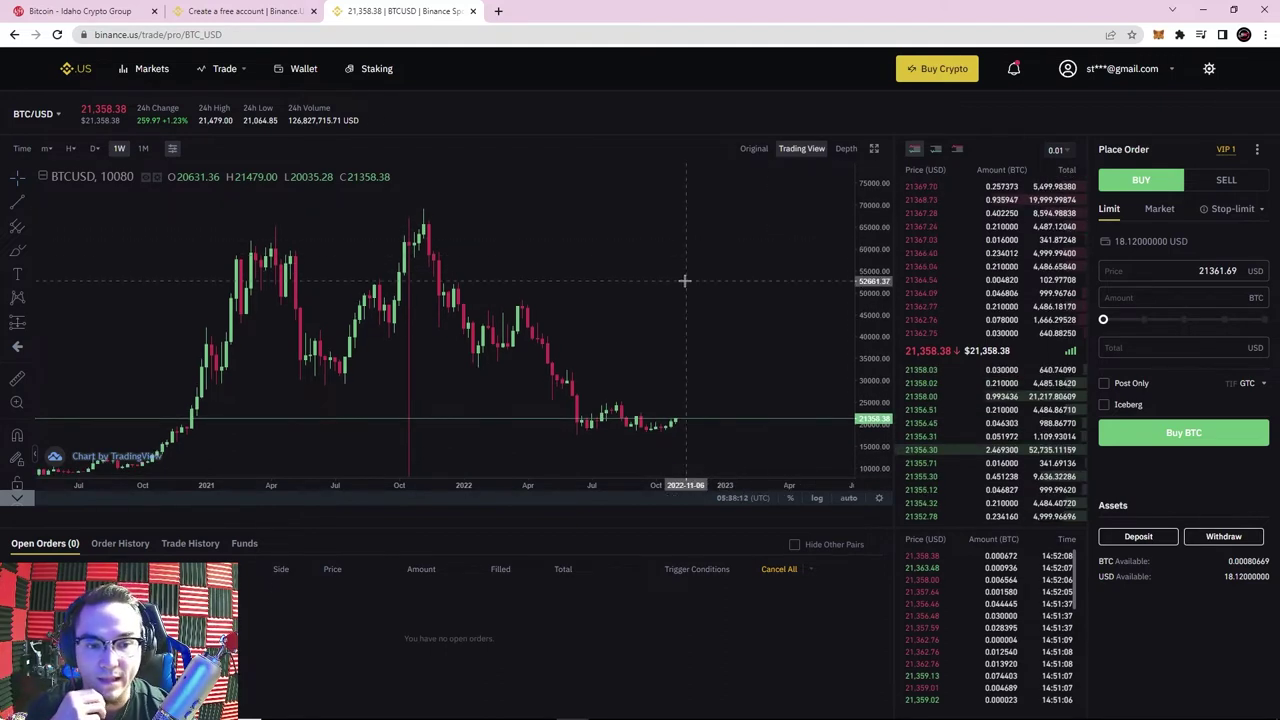
left_click(45, 117)
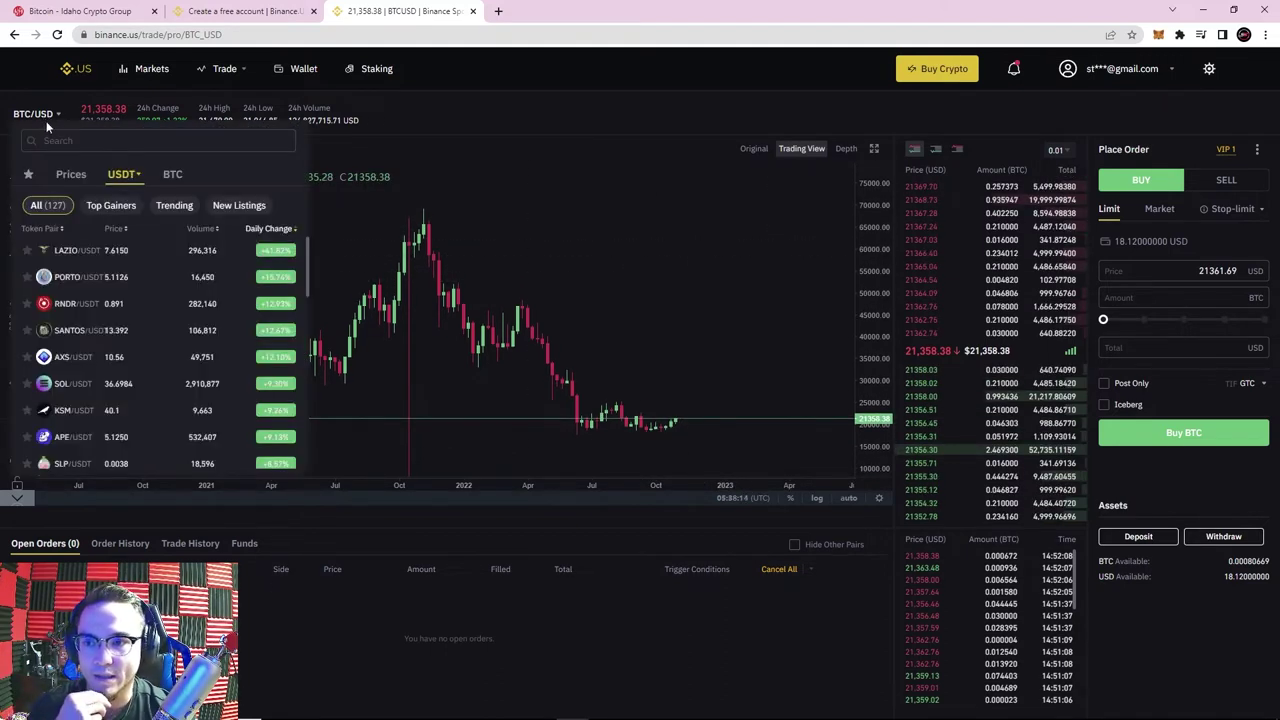
left_click(110, 141)
type("btc")
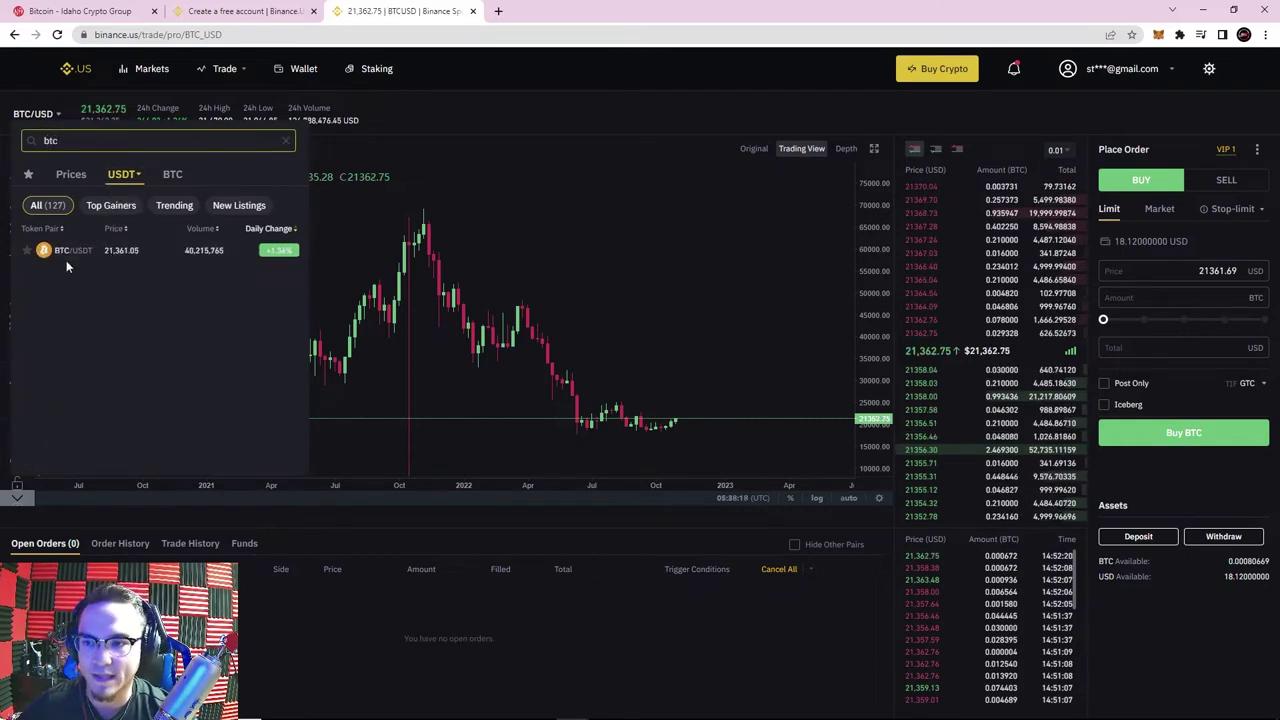
left_click(70, 252)
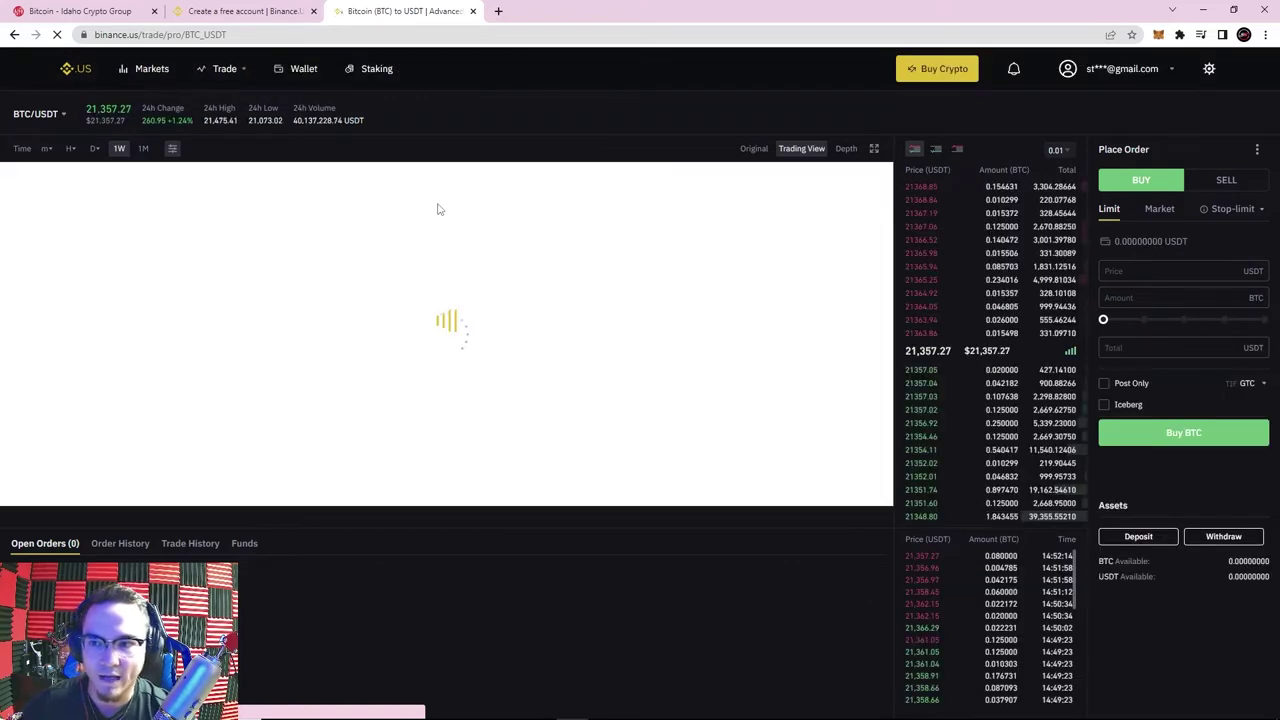
Step: List the pairs quoted in BTC and open the MANA/BTC market
mouse_move(22, 118)
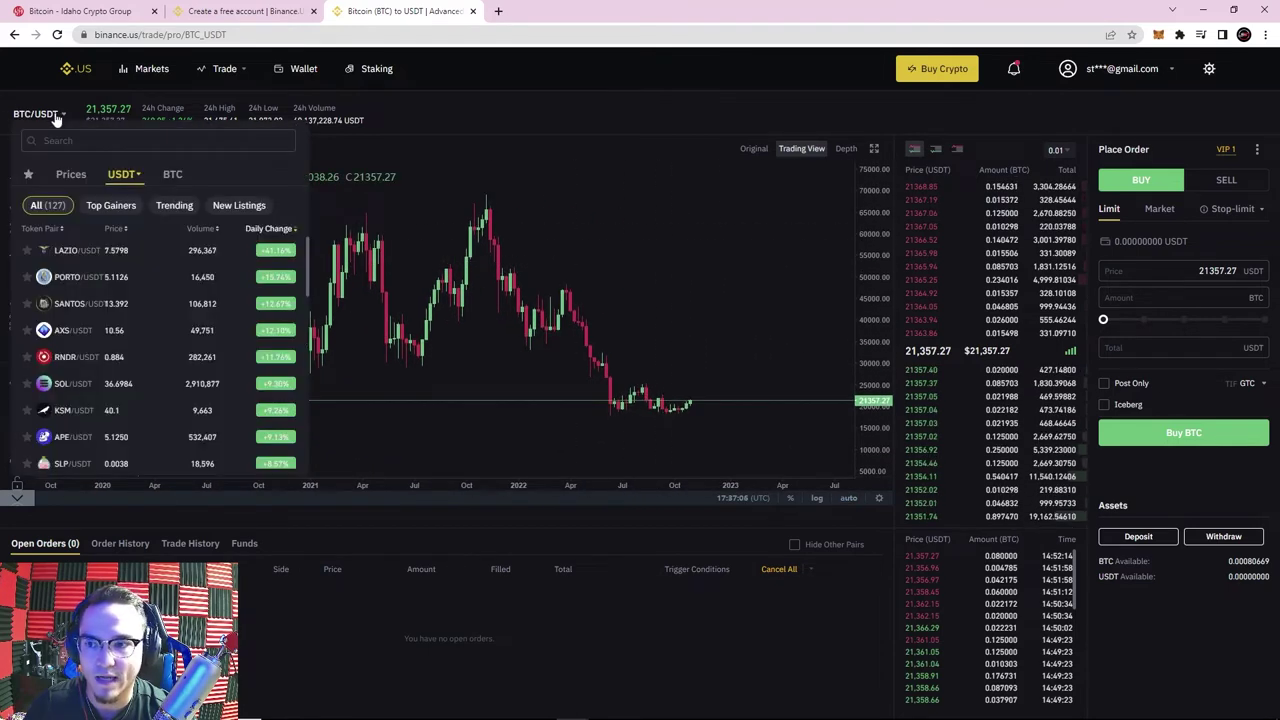
left_click(177, 176)
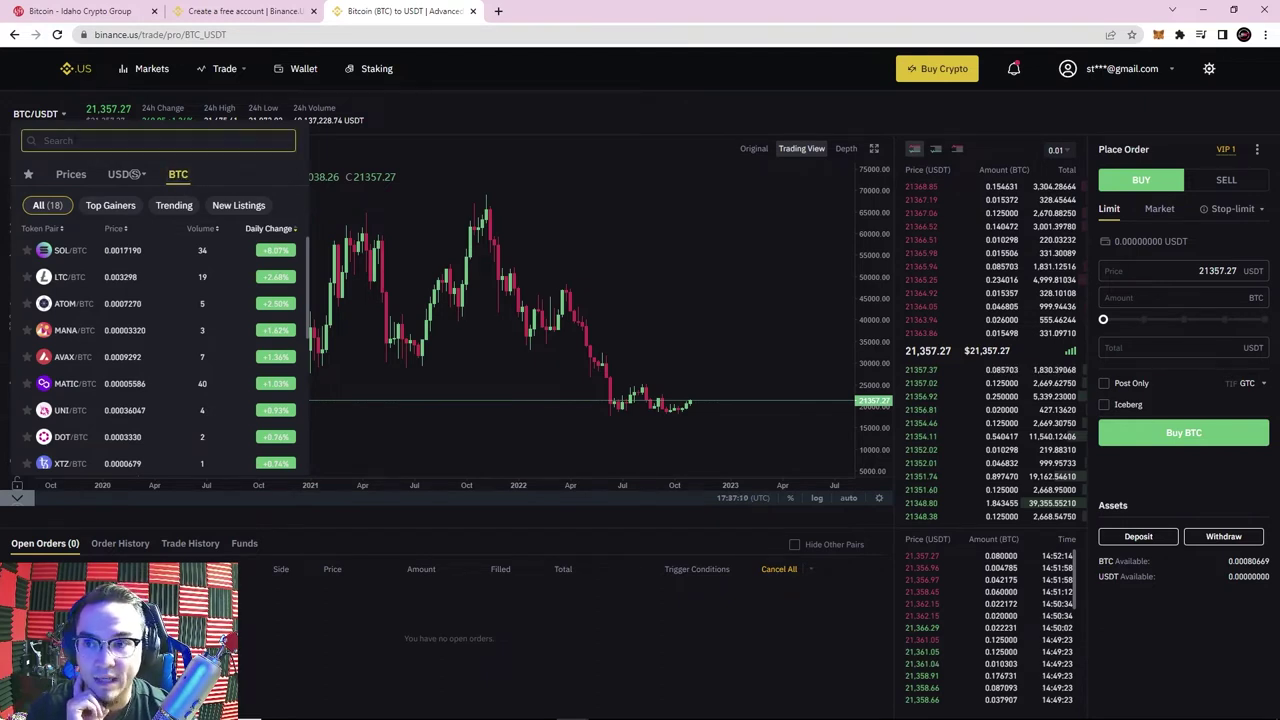
left_click(80, 332)
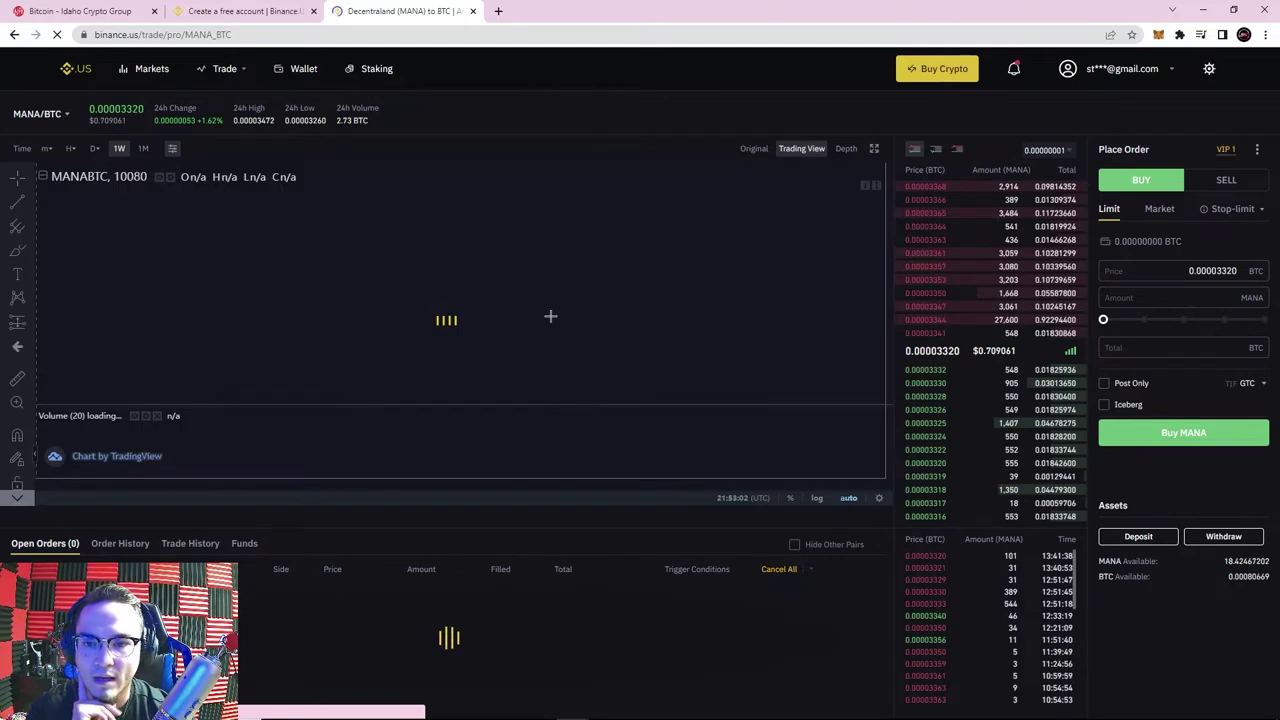
left_click_drag(829, 312, 694, 289)
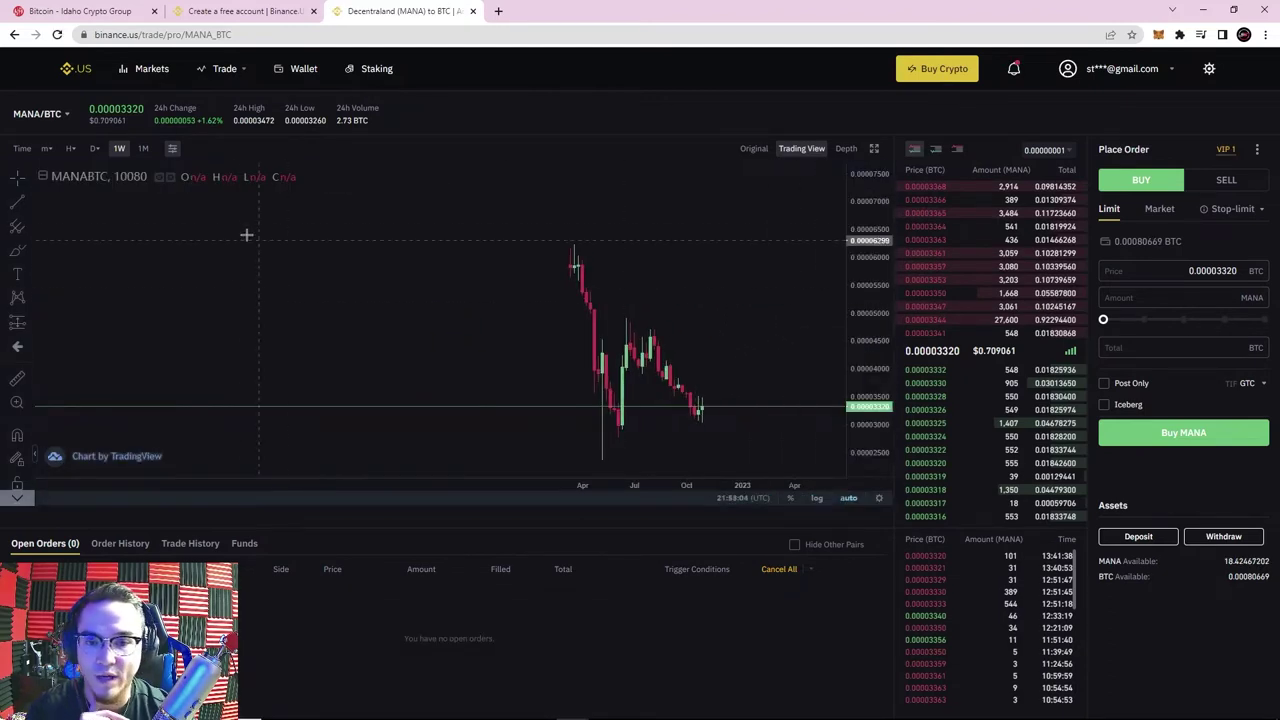
Step: List the pairs quoted in USDT, open the SAND/USDT market and view its recent weekly candles up close
mouse_move(38, 116)
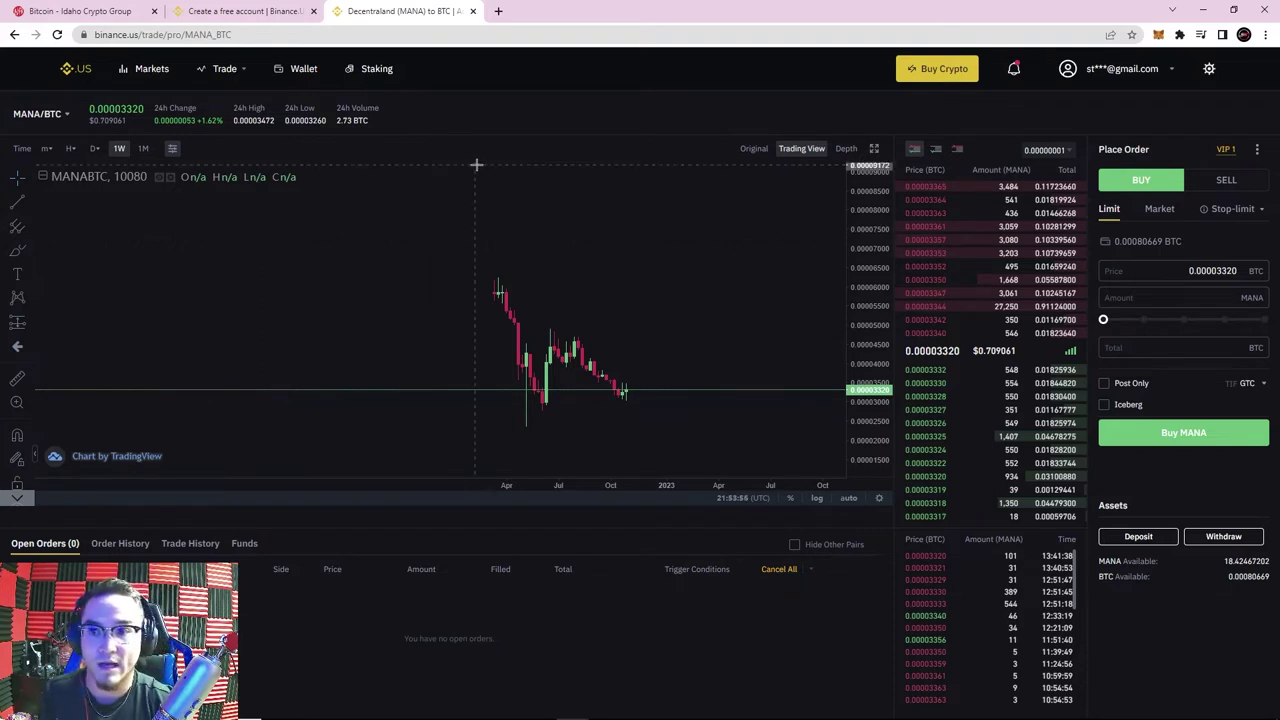
left_click(38, 113)
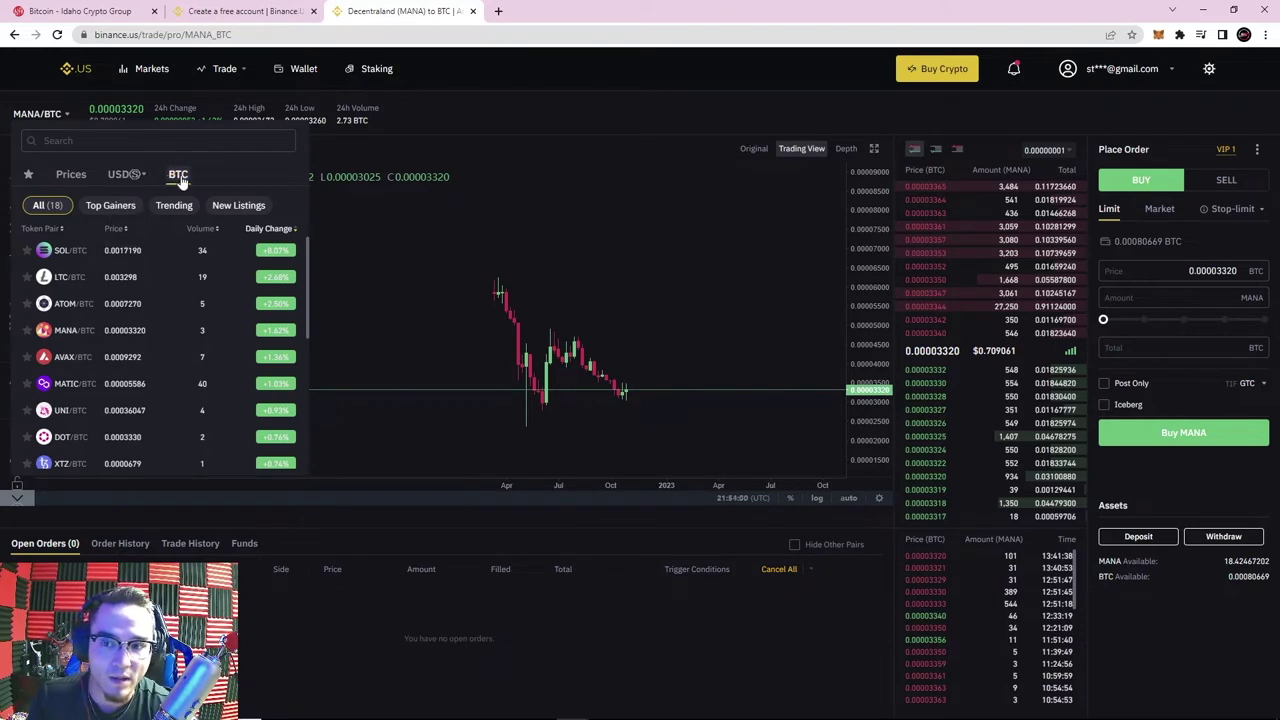
mouse_move(129, 176)
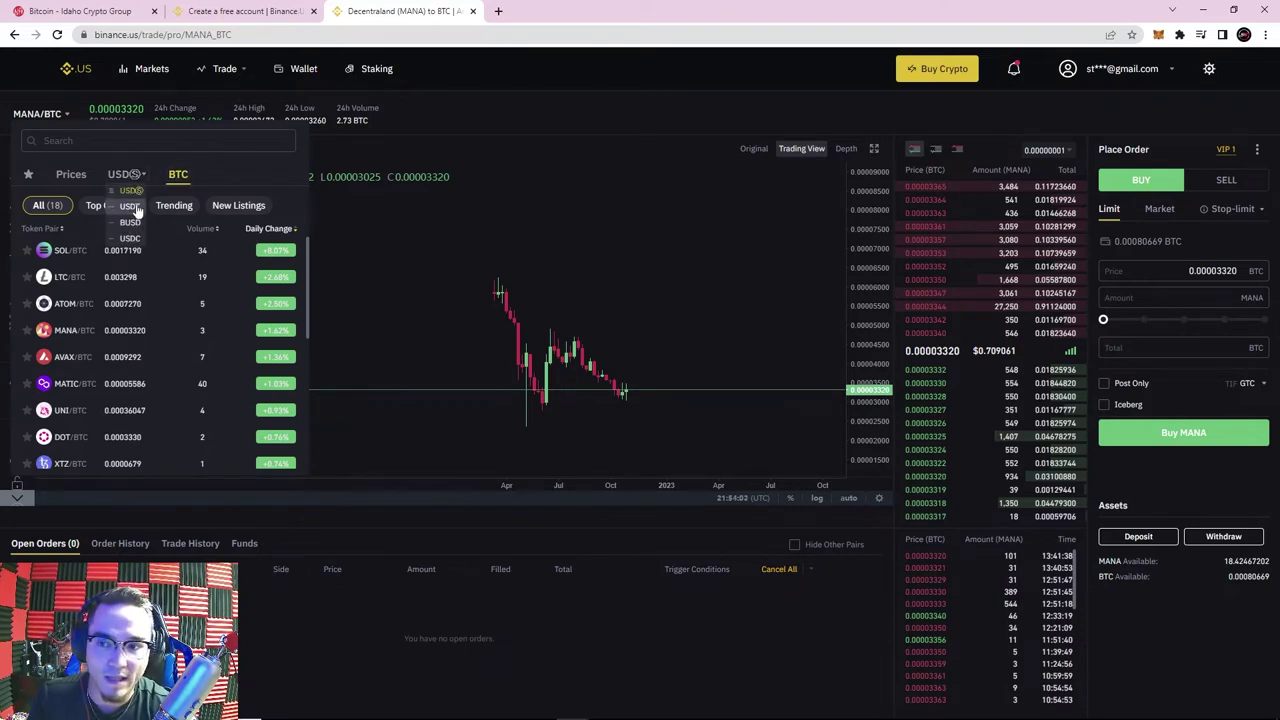
left_click(130, 206)
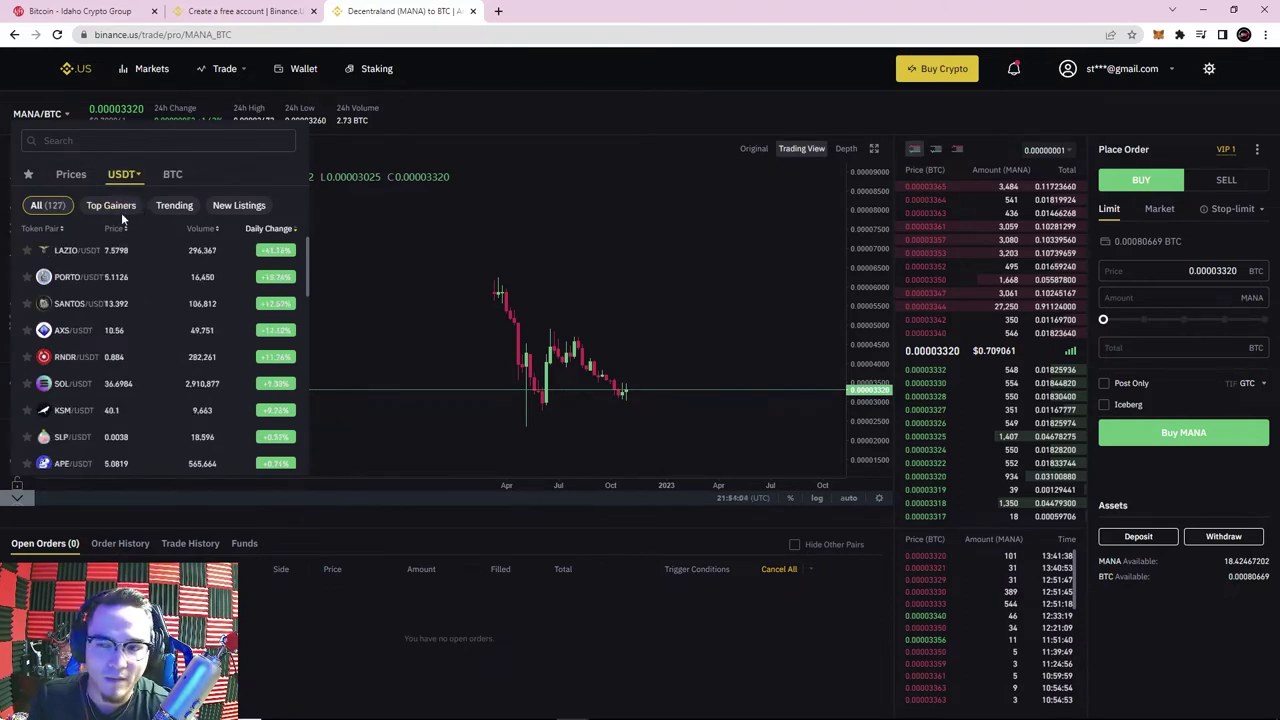
scroll(130, 344, "down", 1)
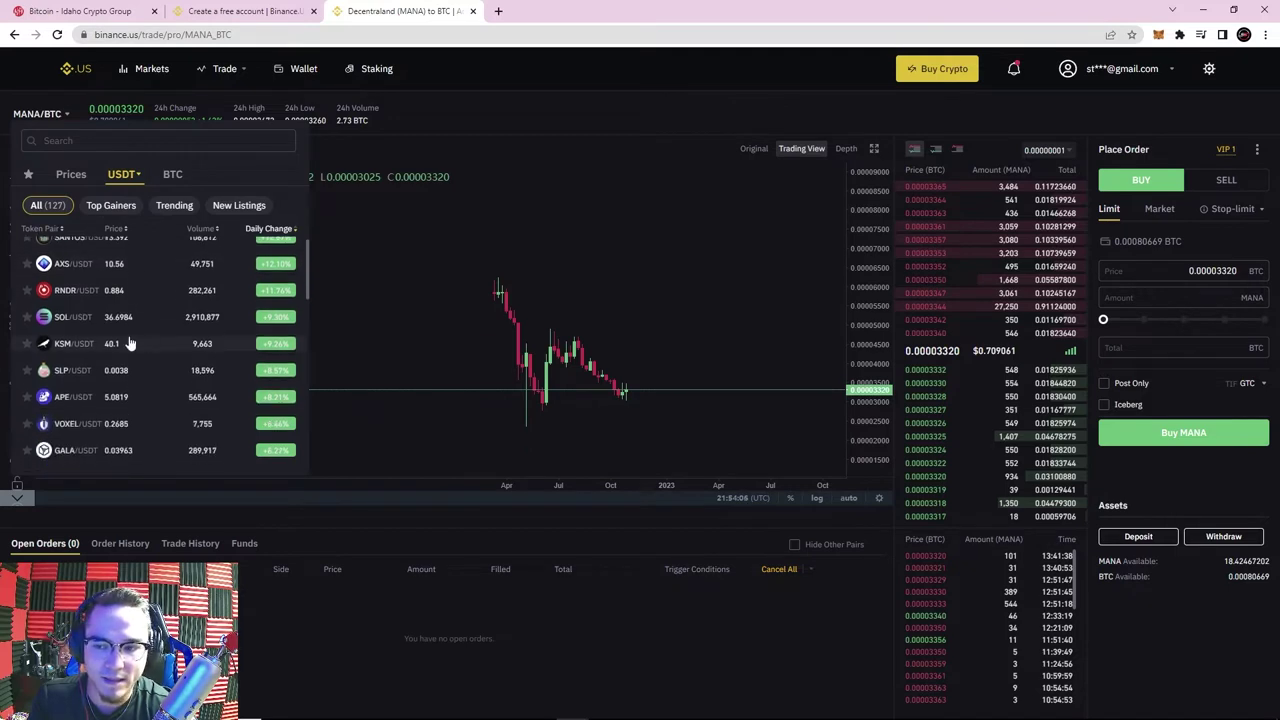
scroll(130, 343, "down", 1)
scroll(133, 340, "down", 2)
scroll(189, 313, "down", 4)
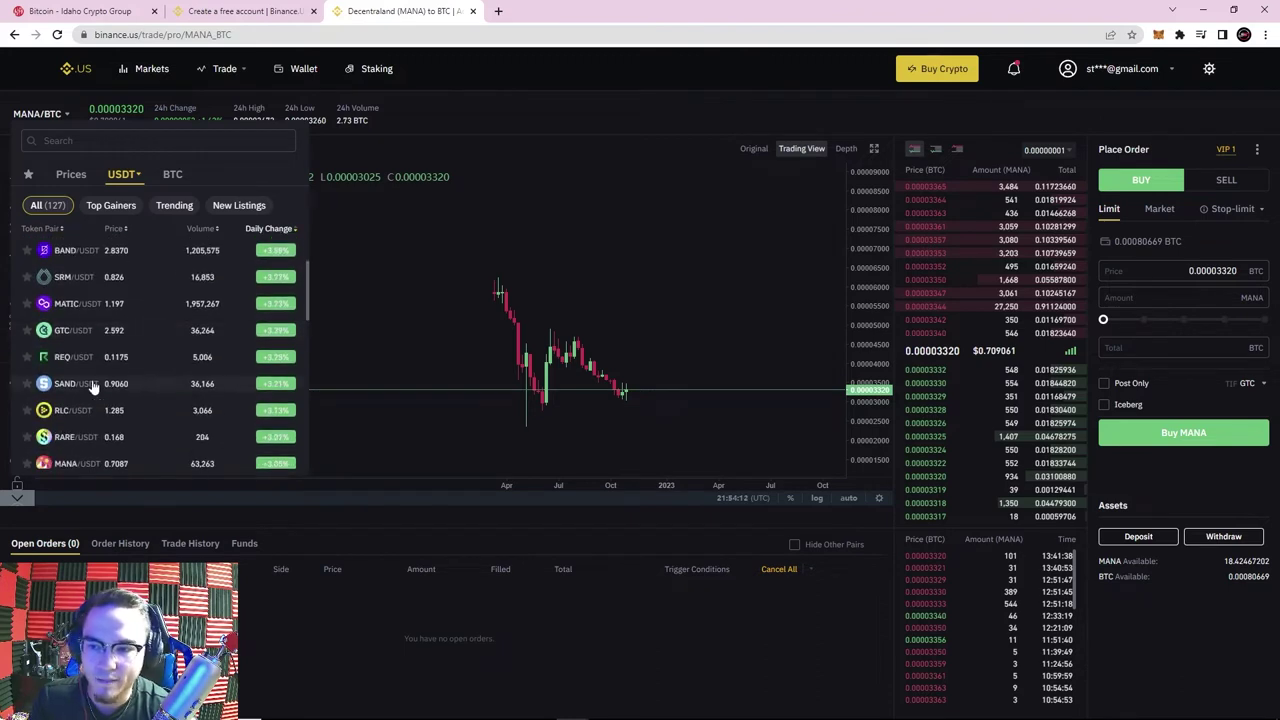
left_click(92, 386)
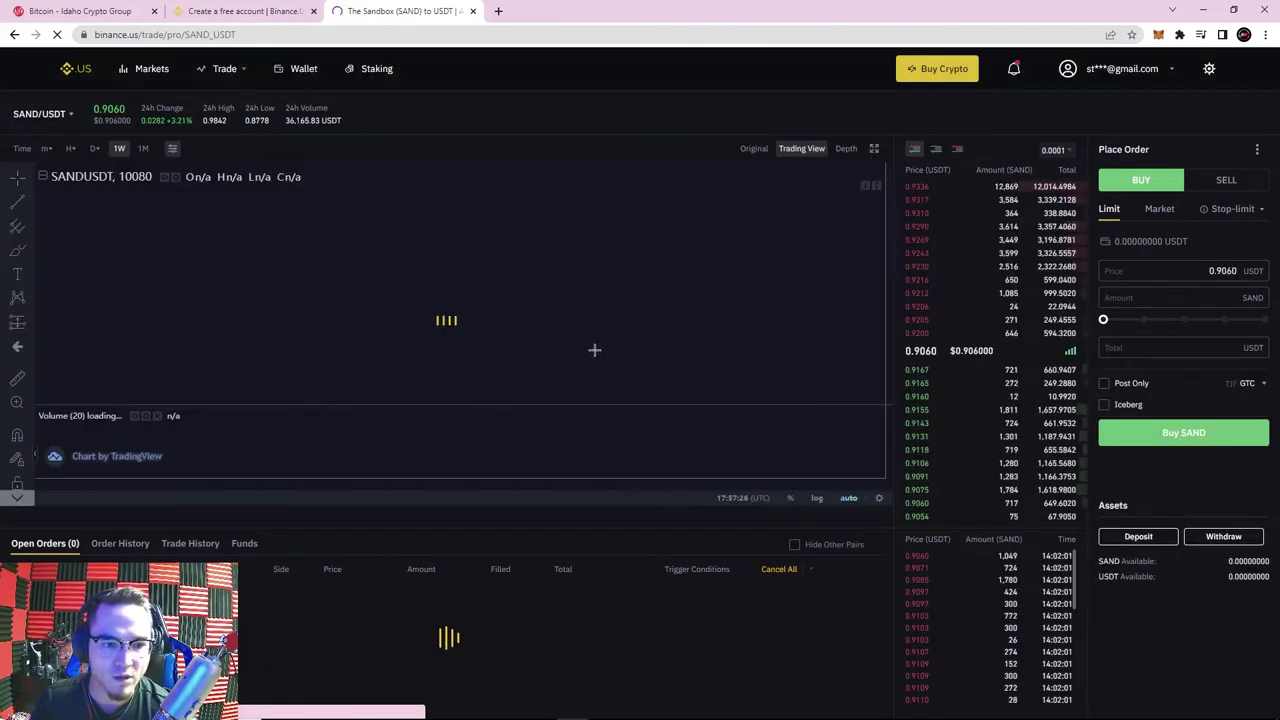
scroll(714, 243, "up", 5)
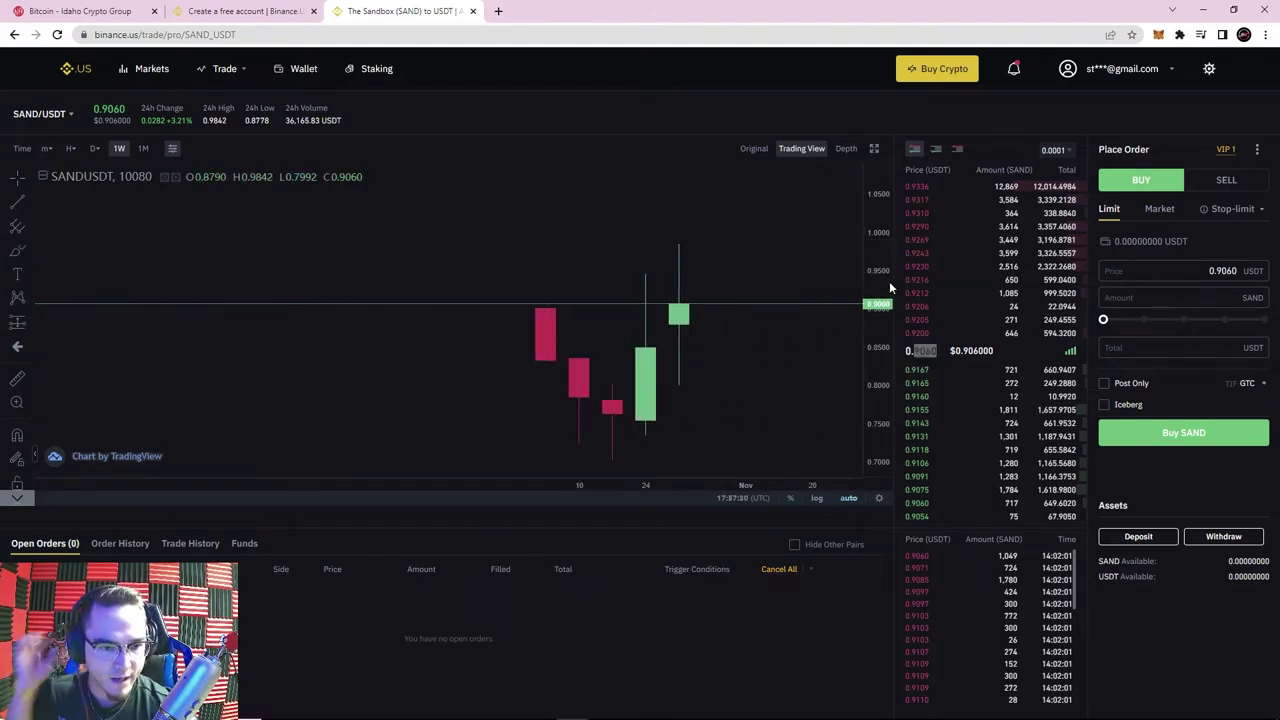
left_click_drag(871, 220, 868, 238)
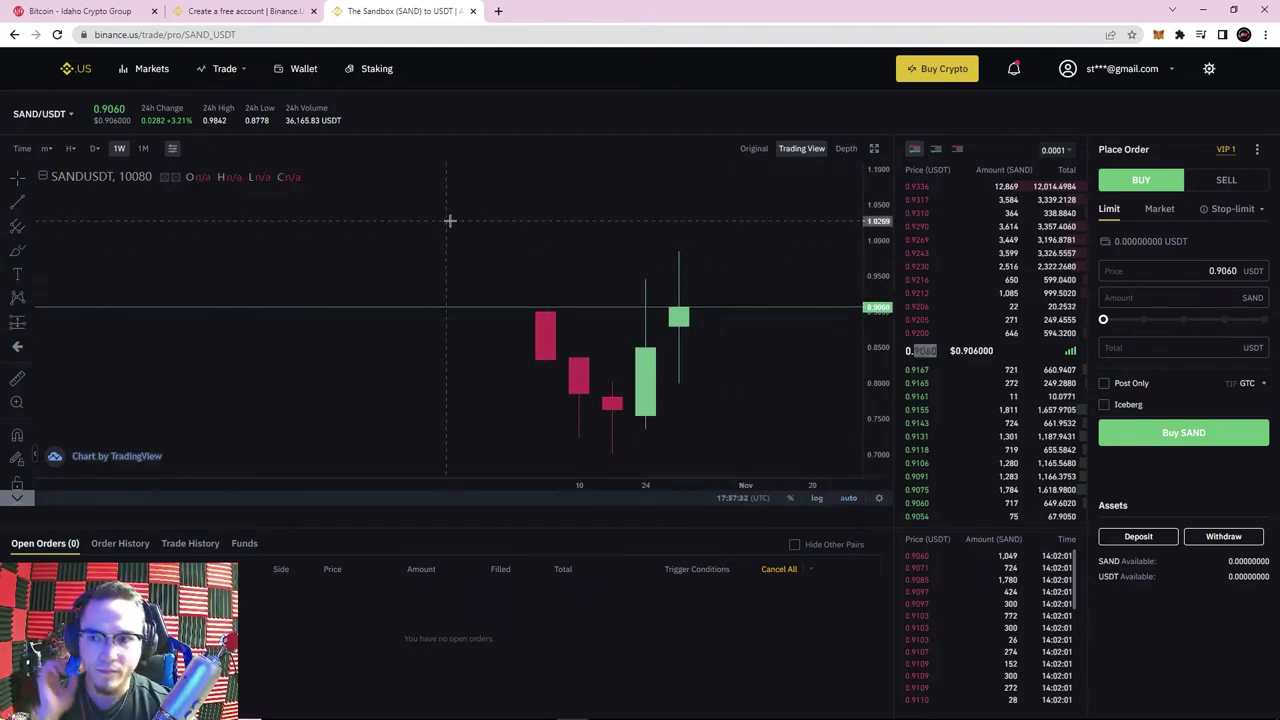
Step: Look through the USDT pairs in the trading pair list and return to the SAND/USDT chart
left_click(36, 115)
left_click(68, 103)
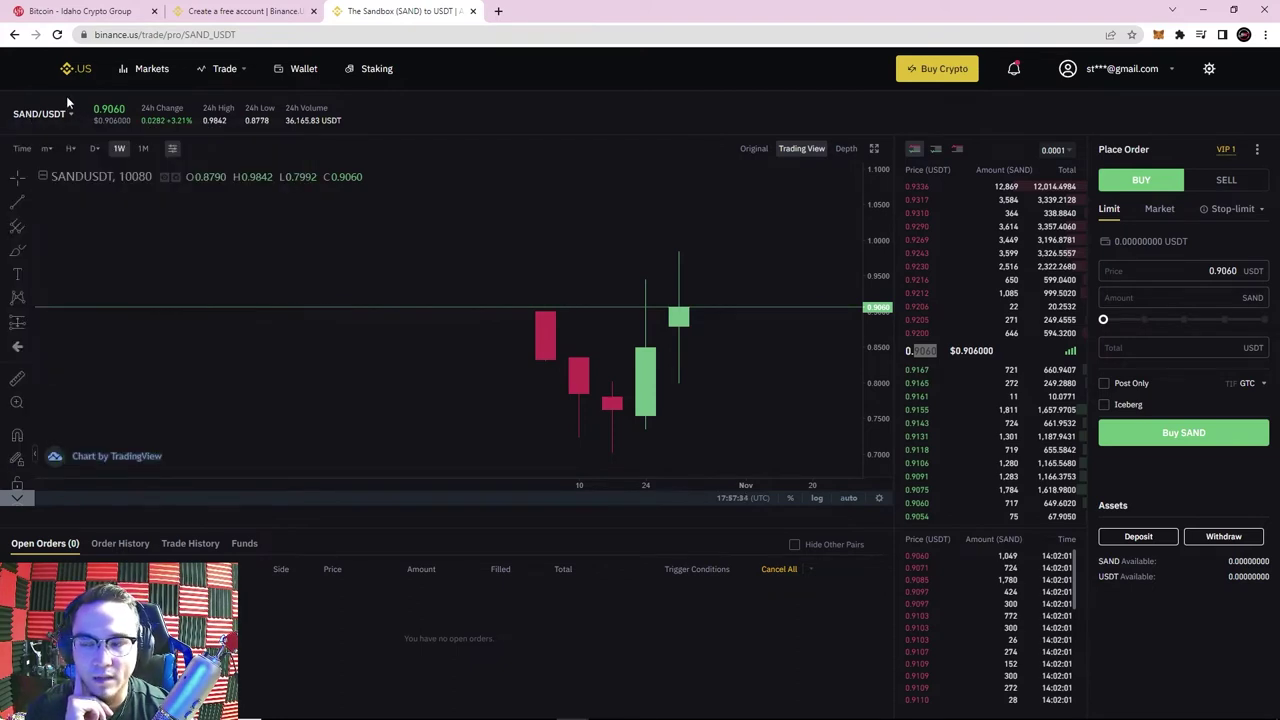
mouse_move(26, 120)
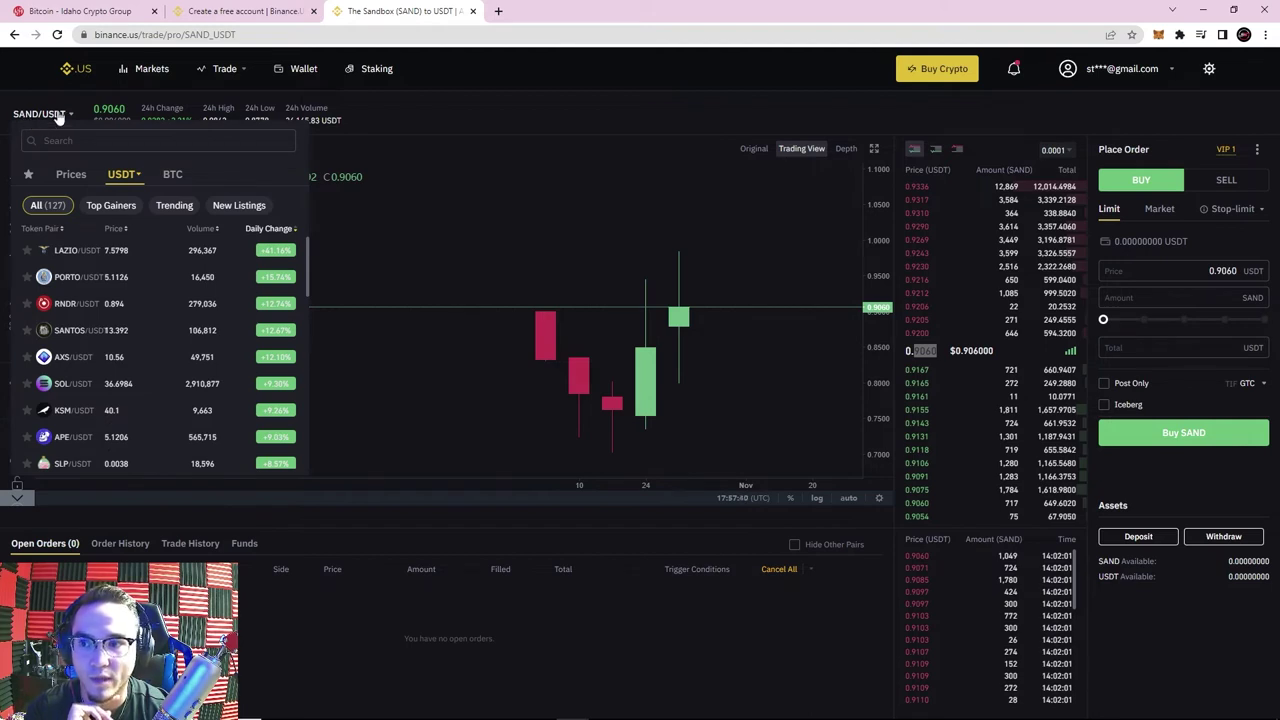
scroll(150, 252, "down", 5)
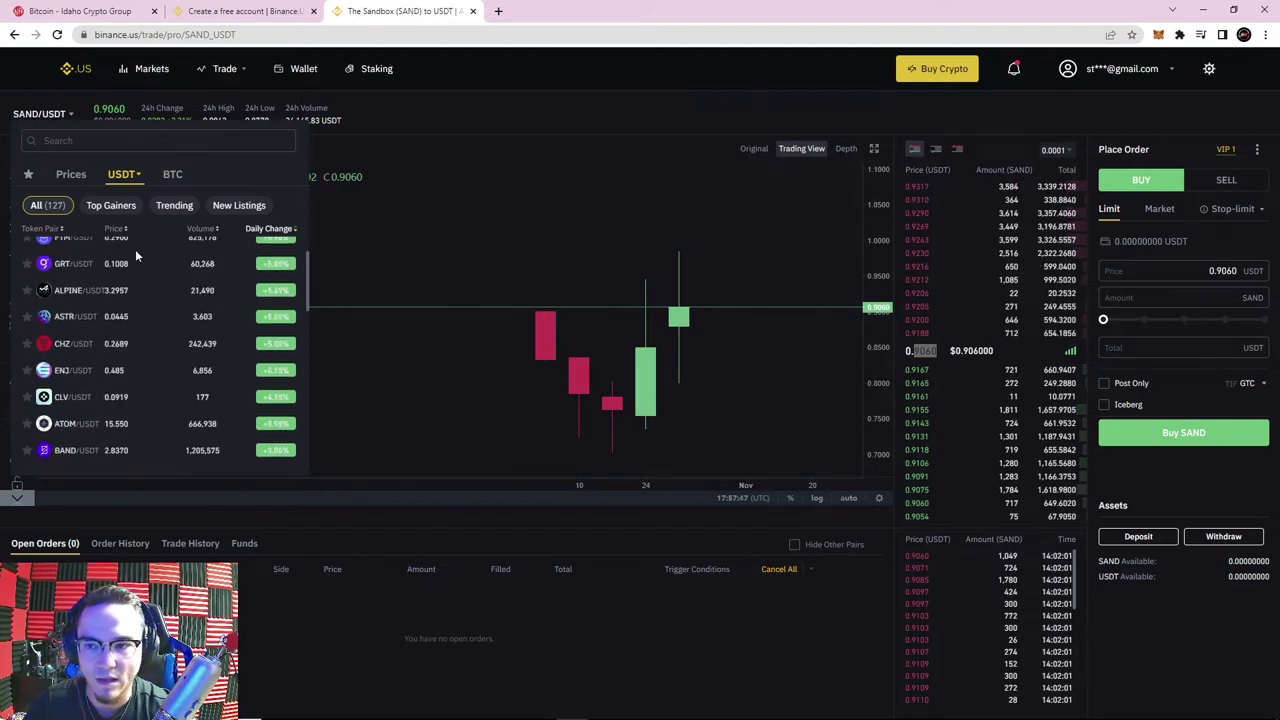
scroll(193, 300, "up", 5)
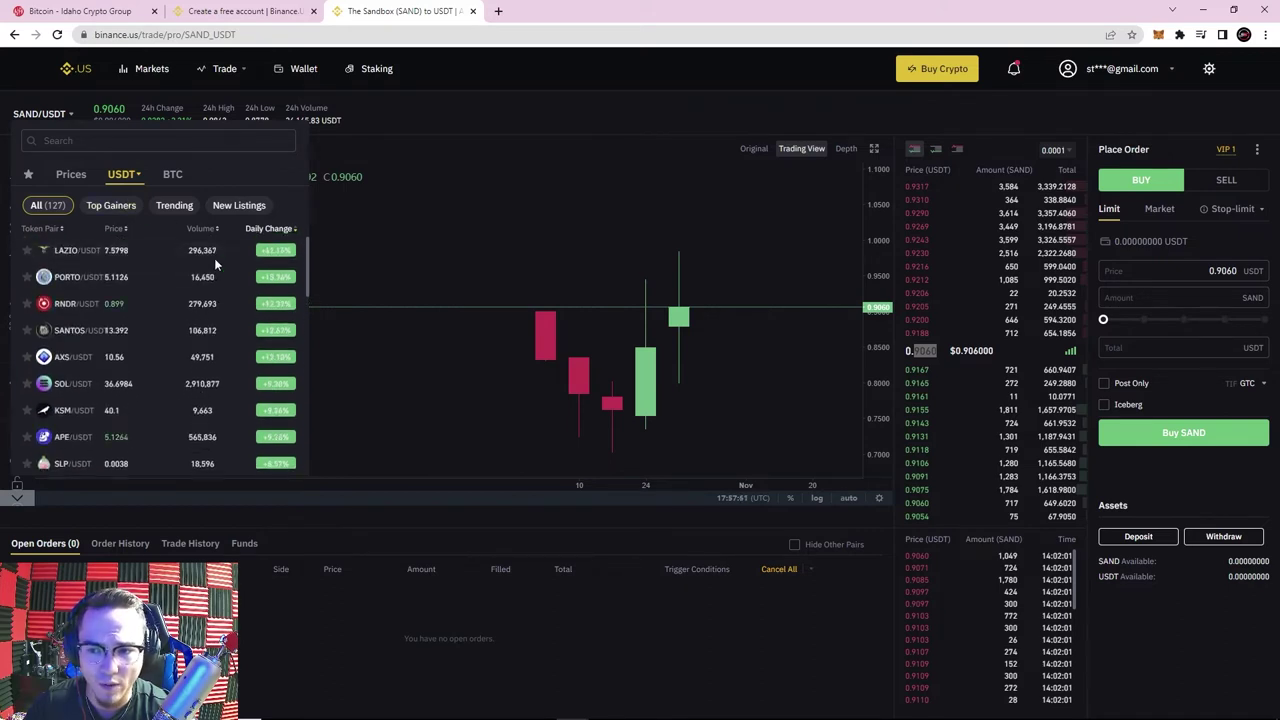
left_click_drag(704, 226, 771, 211)
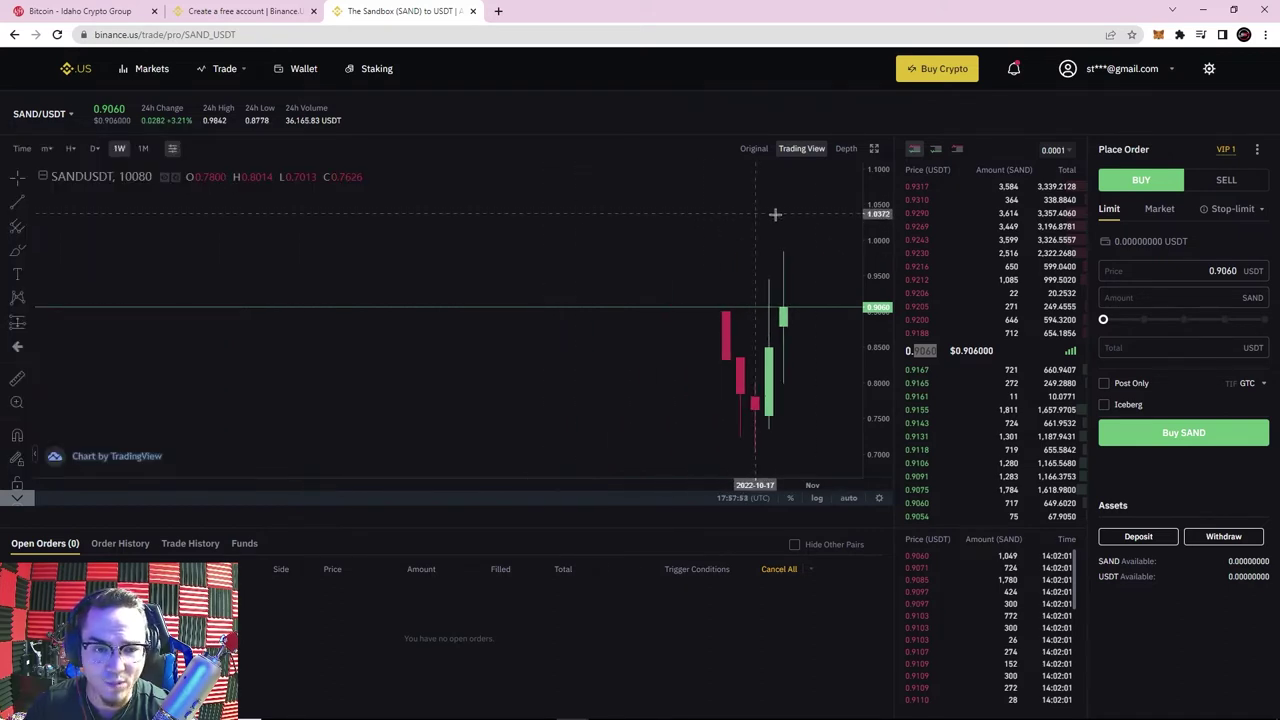
Step: Switch from SAND/USDT back to the BTC/USDT market using the trading pair list
mouse_move(40, 113)
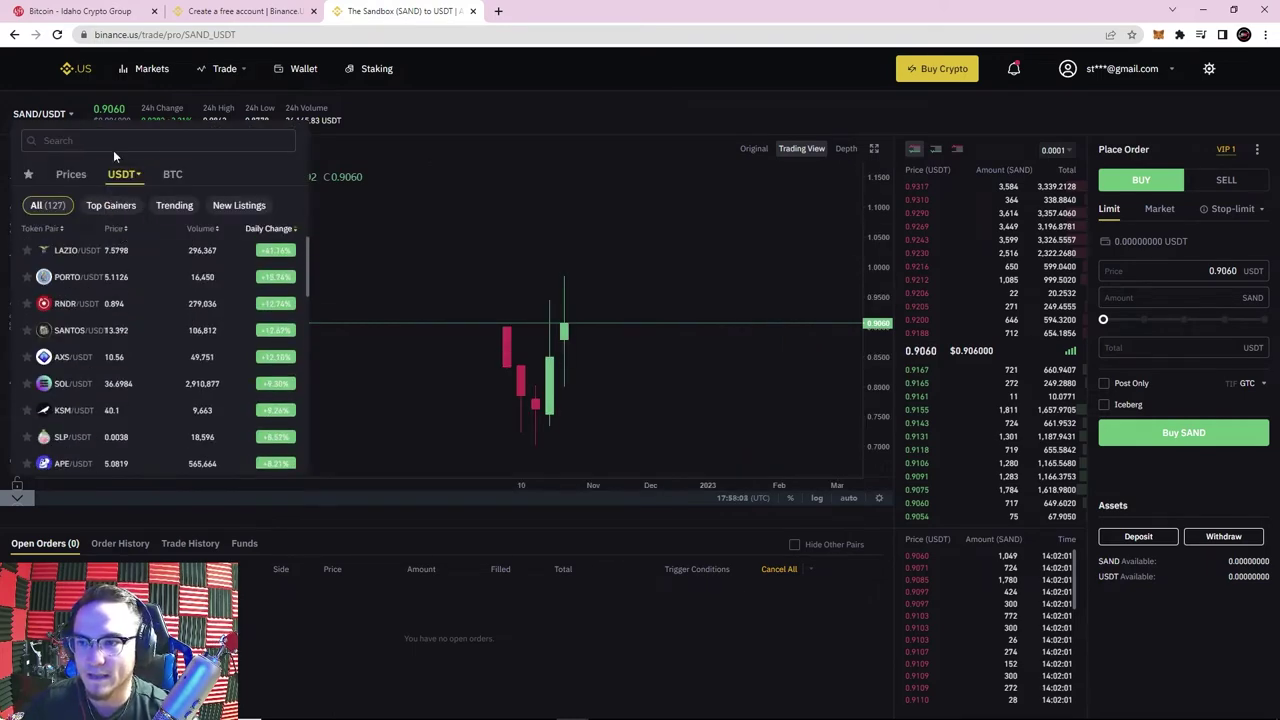
left_click(70, 250)
scroll(734, 294, "down", 5)
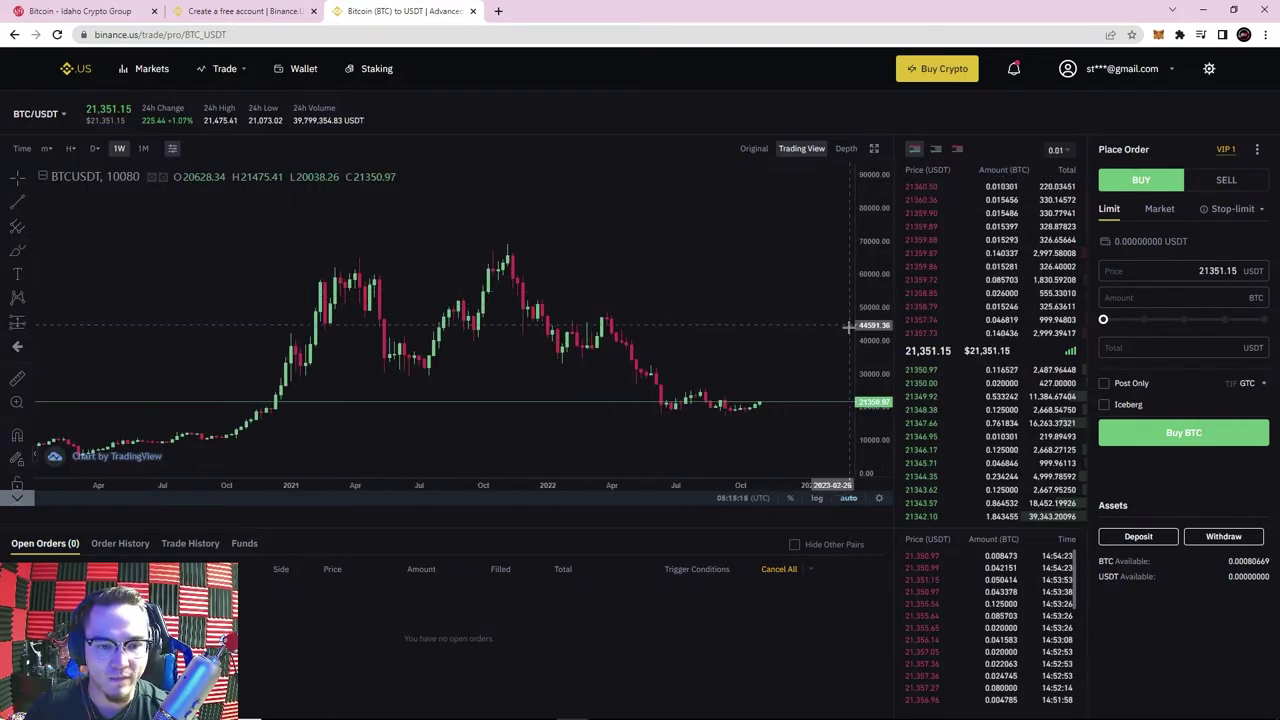
left_click_drag(852, 286, 753, 258)
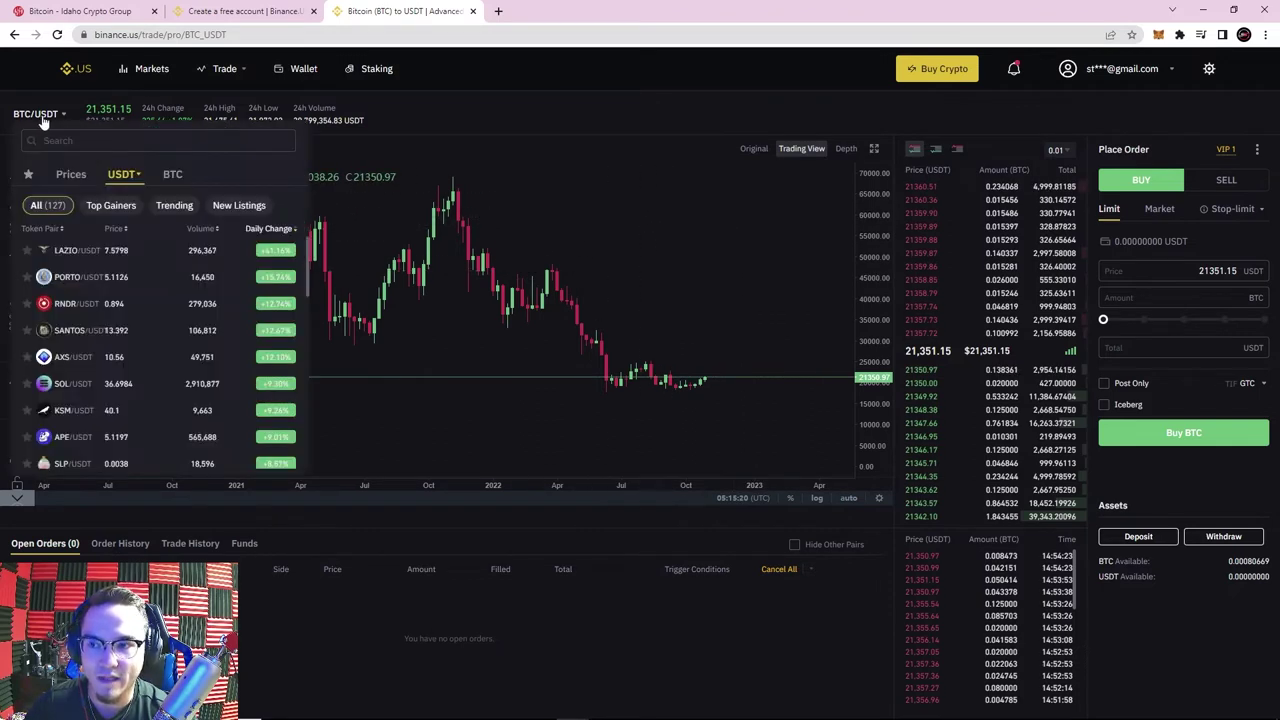
Step: Examine the weekly BTC/USDT price chart from 2020 to 2022 alongside the order book
mouse_move(20, 118)
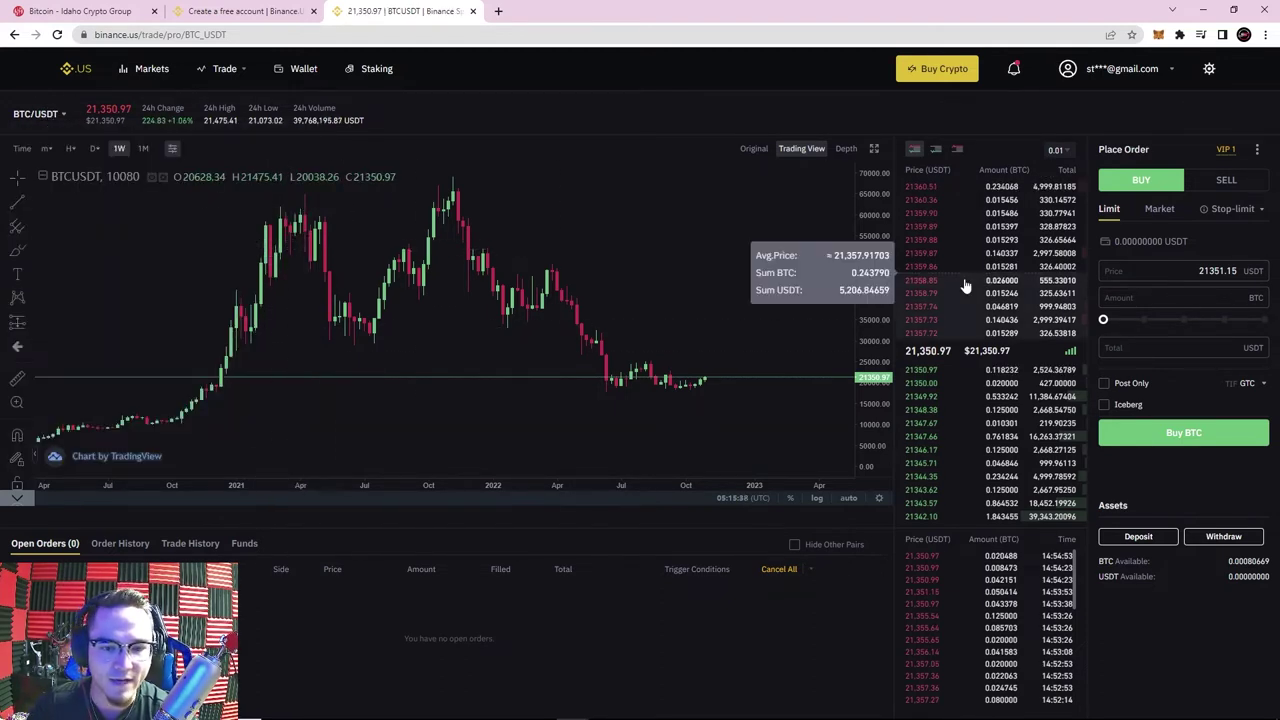
scroll(703, 240, "down", 1)
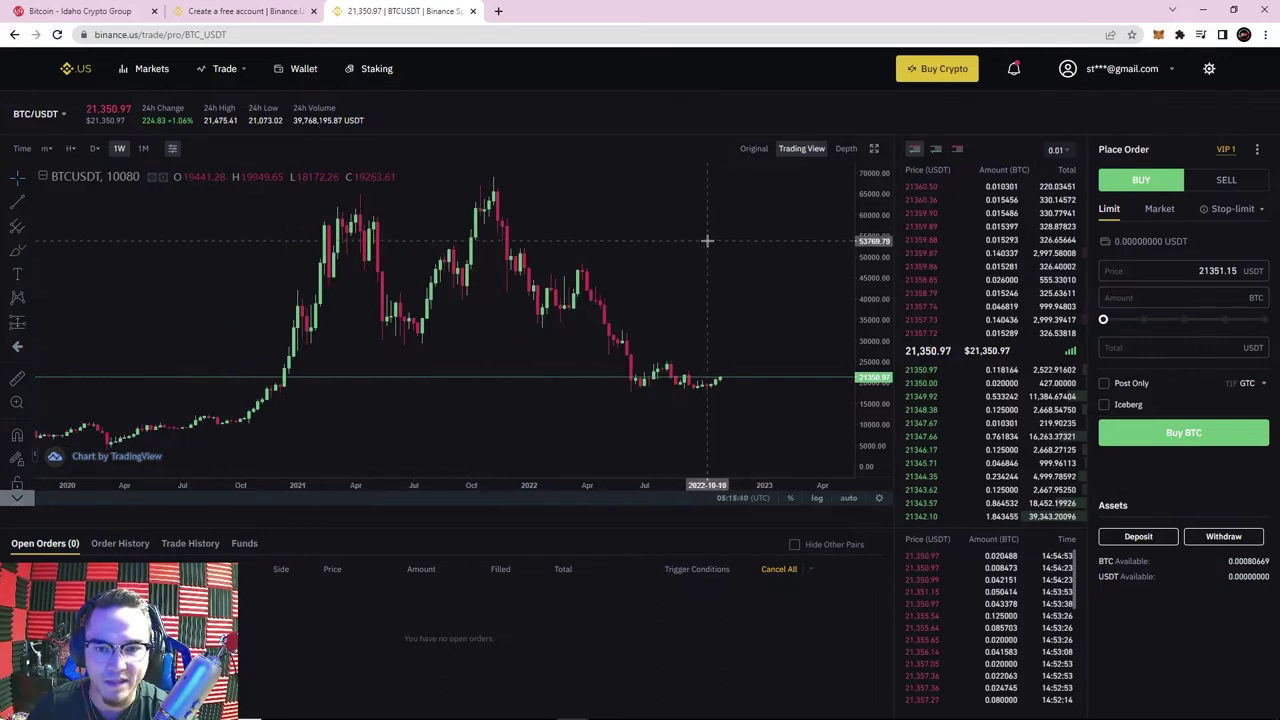
scroll(703, 240, "down", 2)
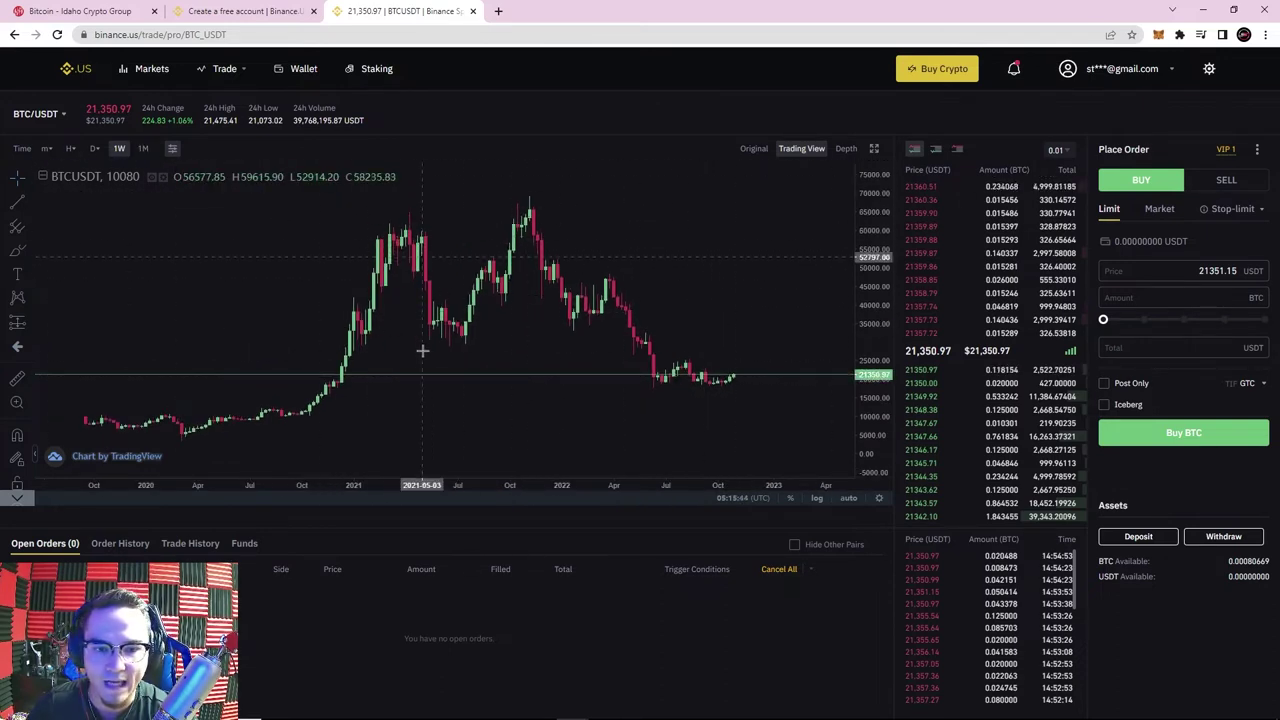
scroll(450, 240, "up", 3)
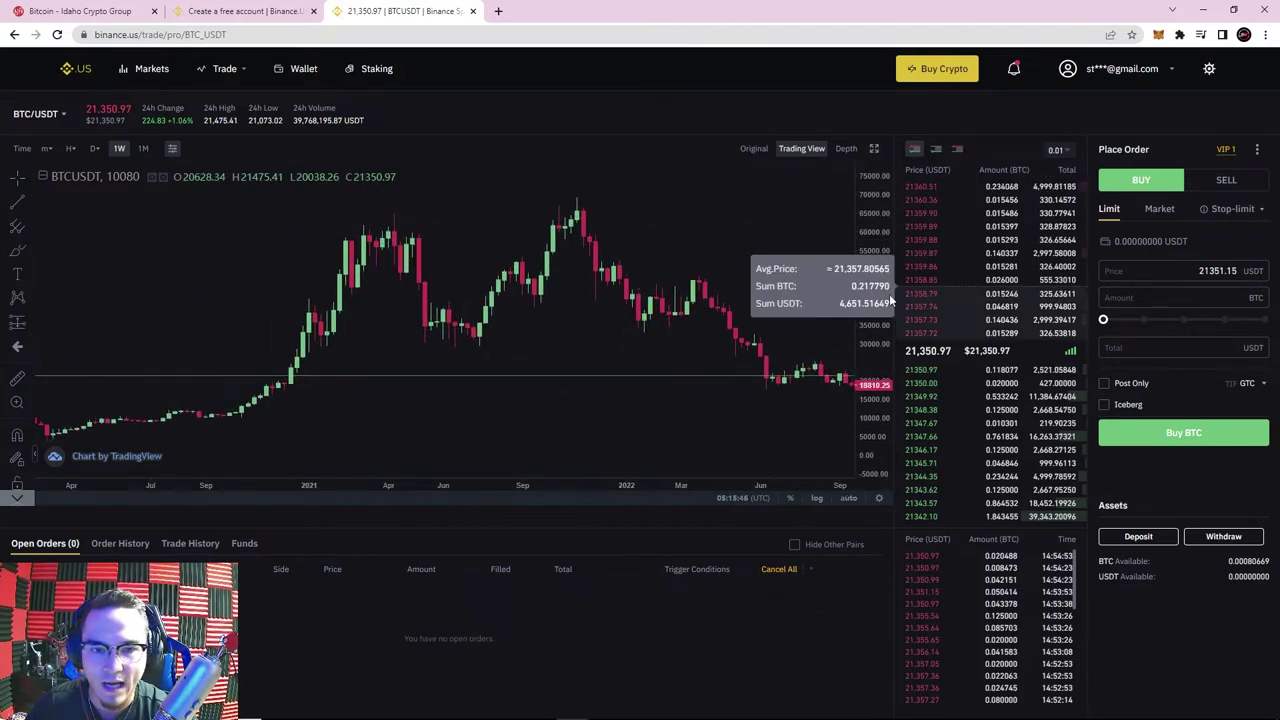
Step: Compare the BTC/USDT chart on monthly candles with weekly candles, ending on the weekly interval
left_click(143, 149)
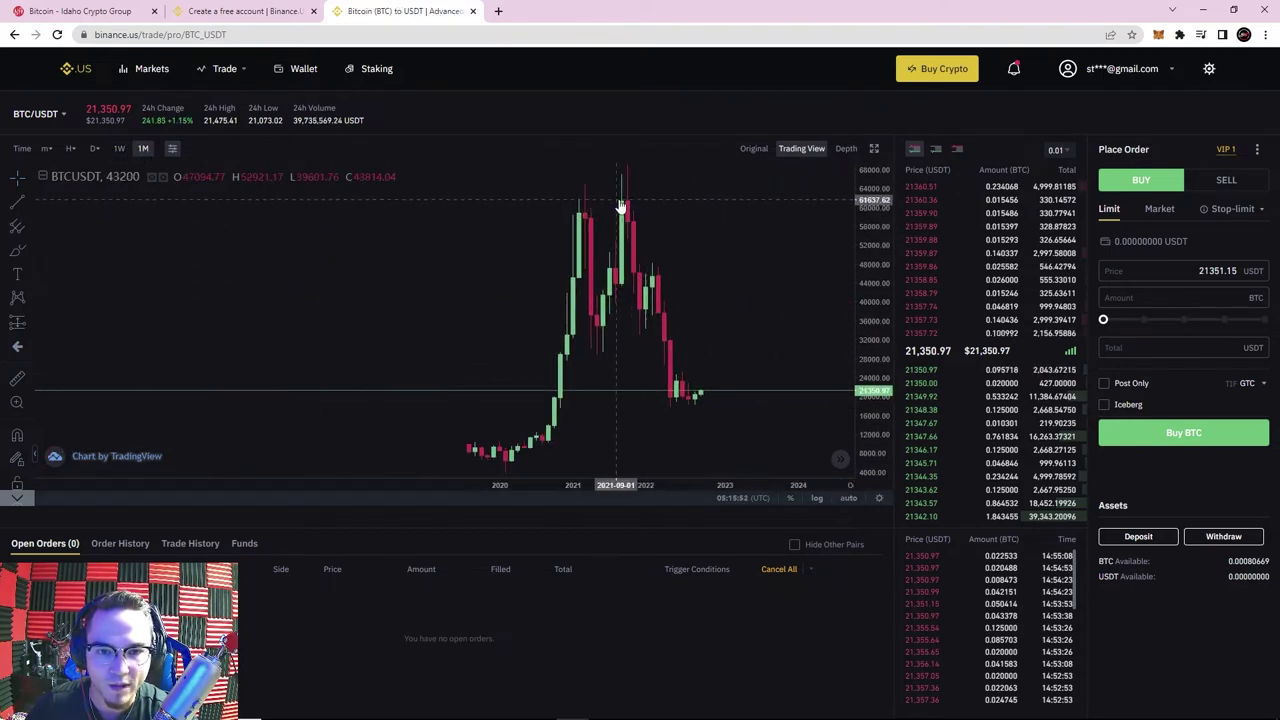
scroll(624, 213, "up", 3)
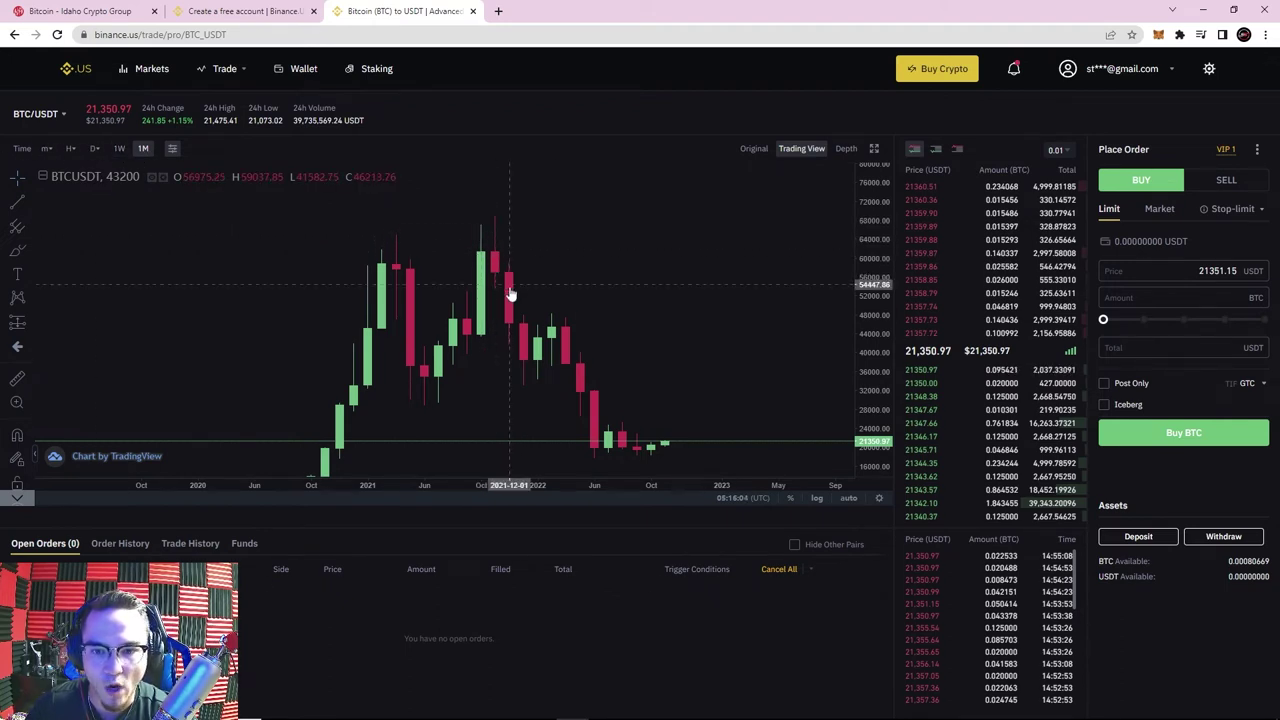
left_click(119, 148)
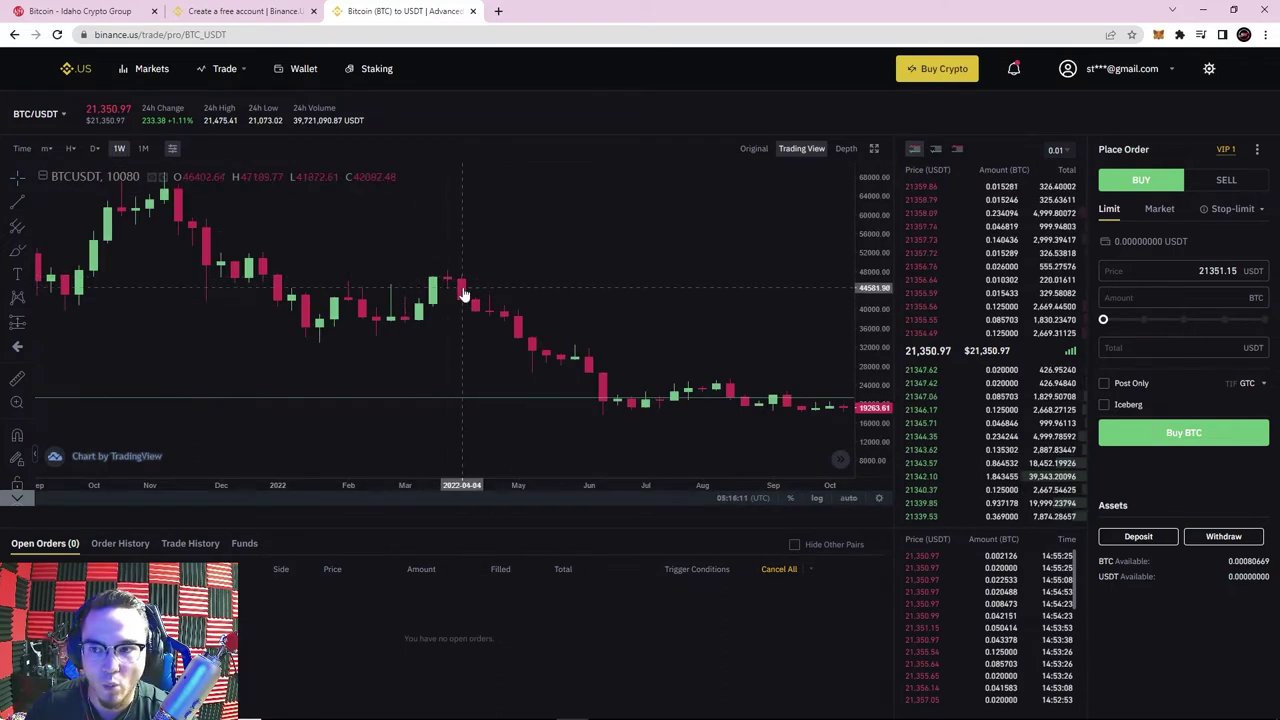
Step: Switch the BTC/USDT chart to one-minute candles and examine the 5 November 2022 price moves at different scales
left_click(46, 164)
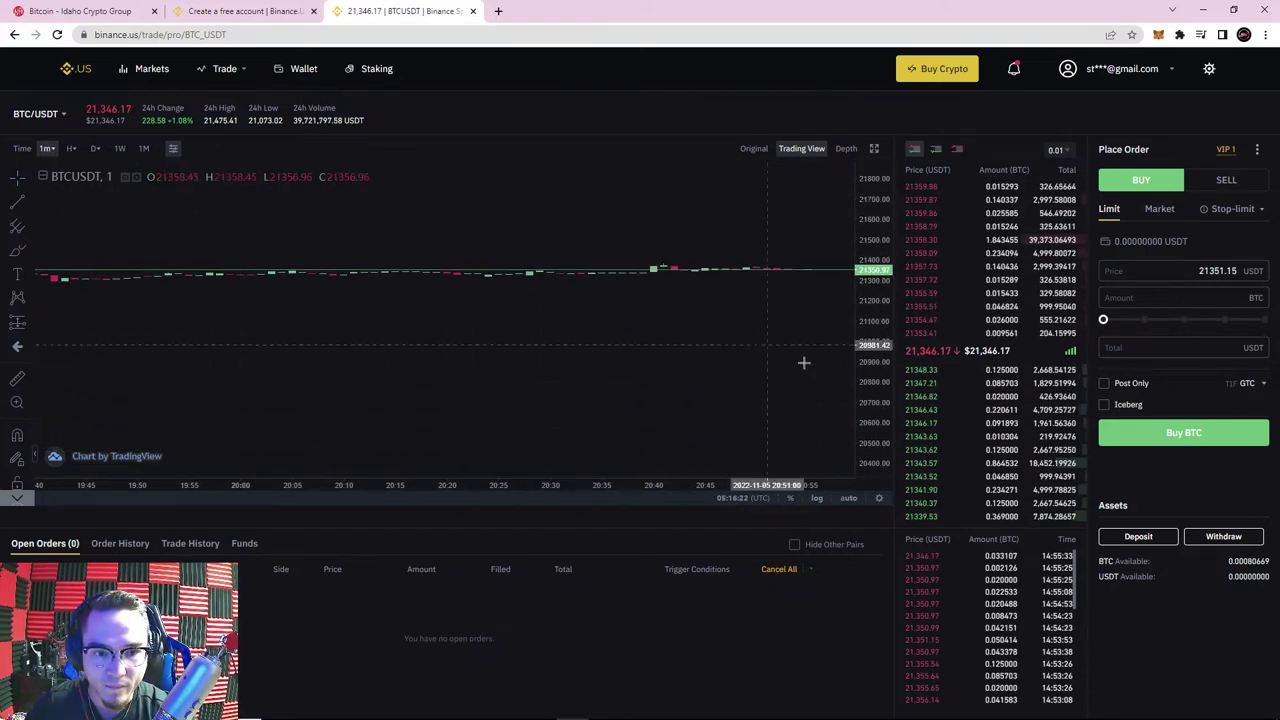
left_click_drag(871, 349, 862, 203)
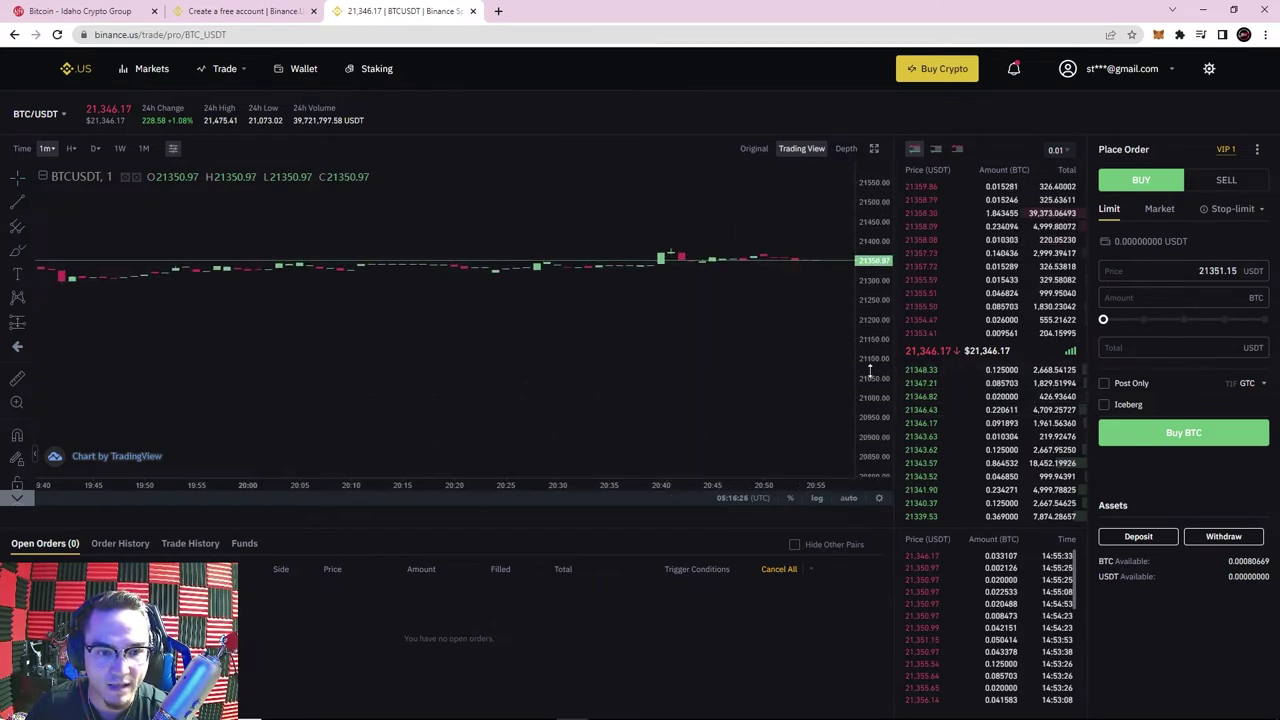
scroll(723, 257, "down", 3)
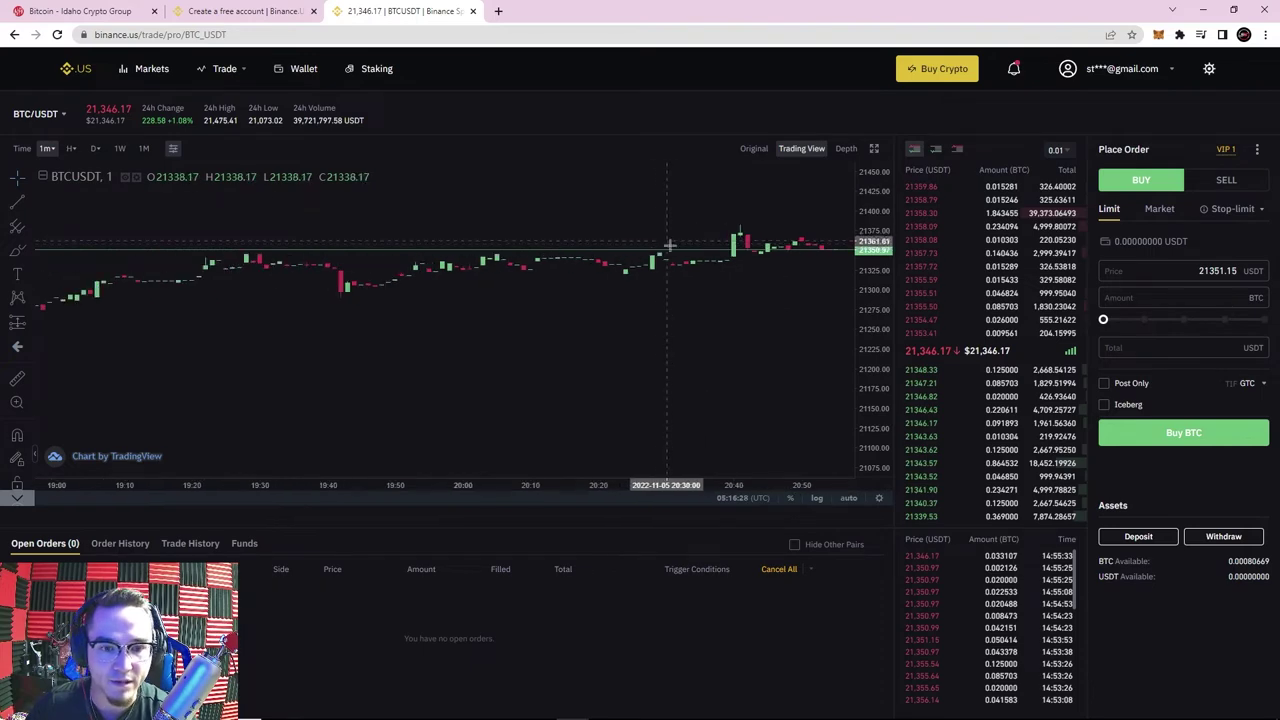
scroll(651, 270, "down", 5)
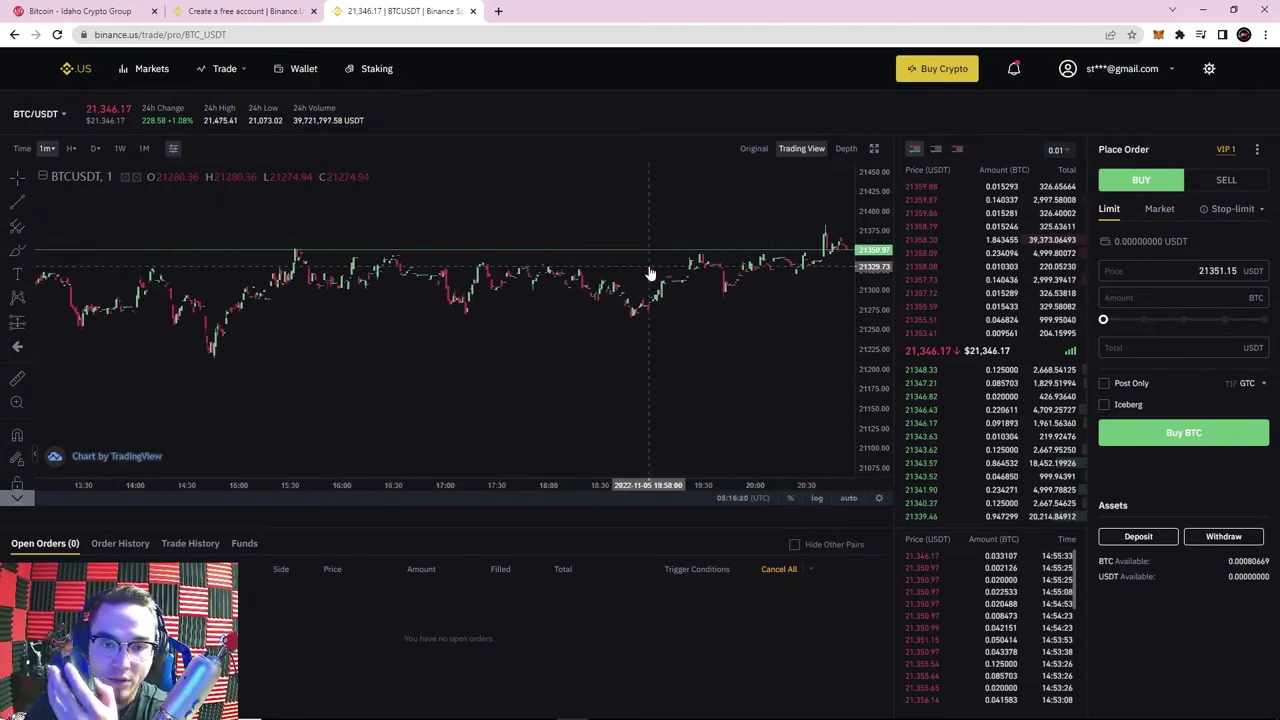
left_click_drag(650, 273, 622, 182)
scroll(671, 217, "down", 5)
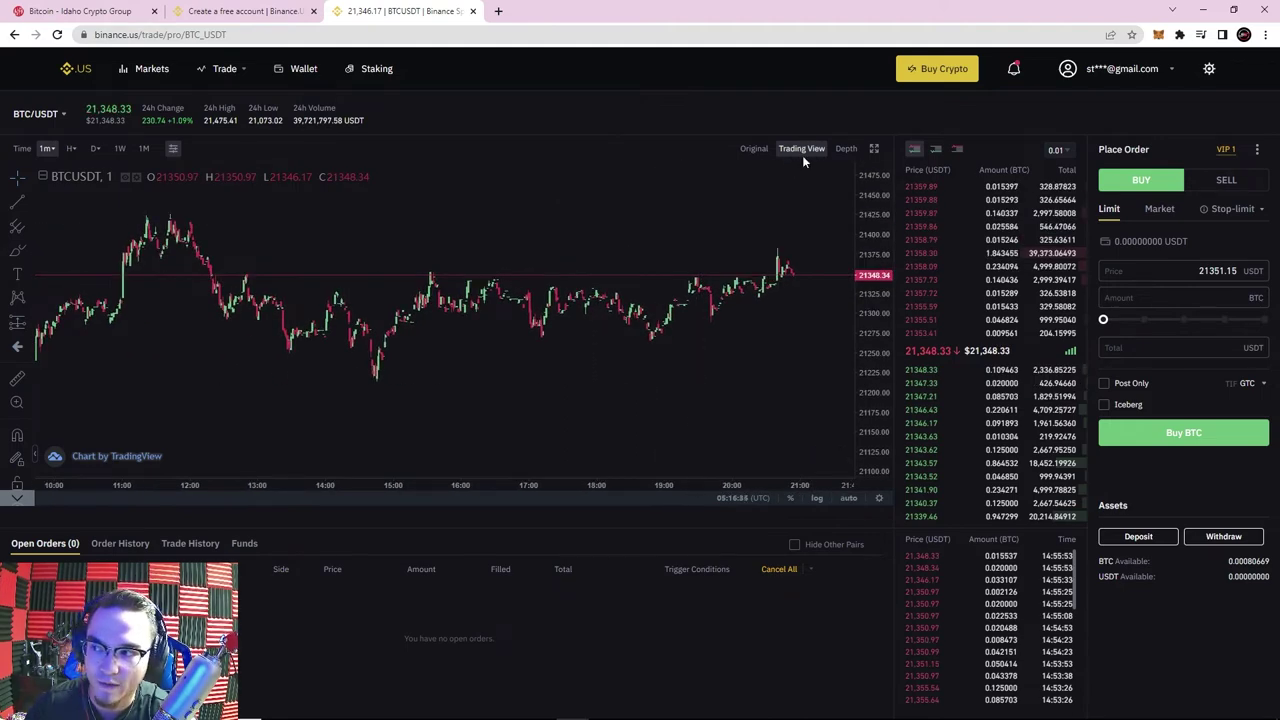
scroll(629, 223, "up", 5)
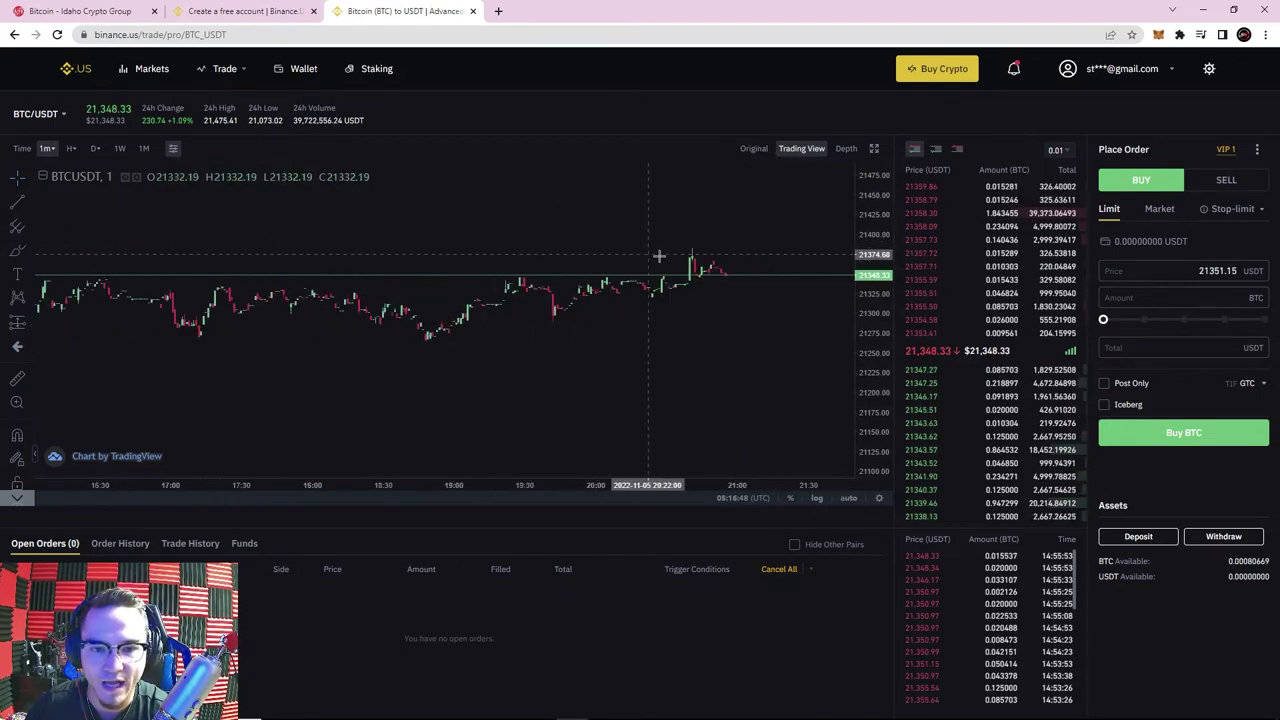
scroll(651, 277, "up", 5)
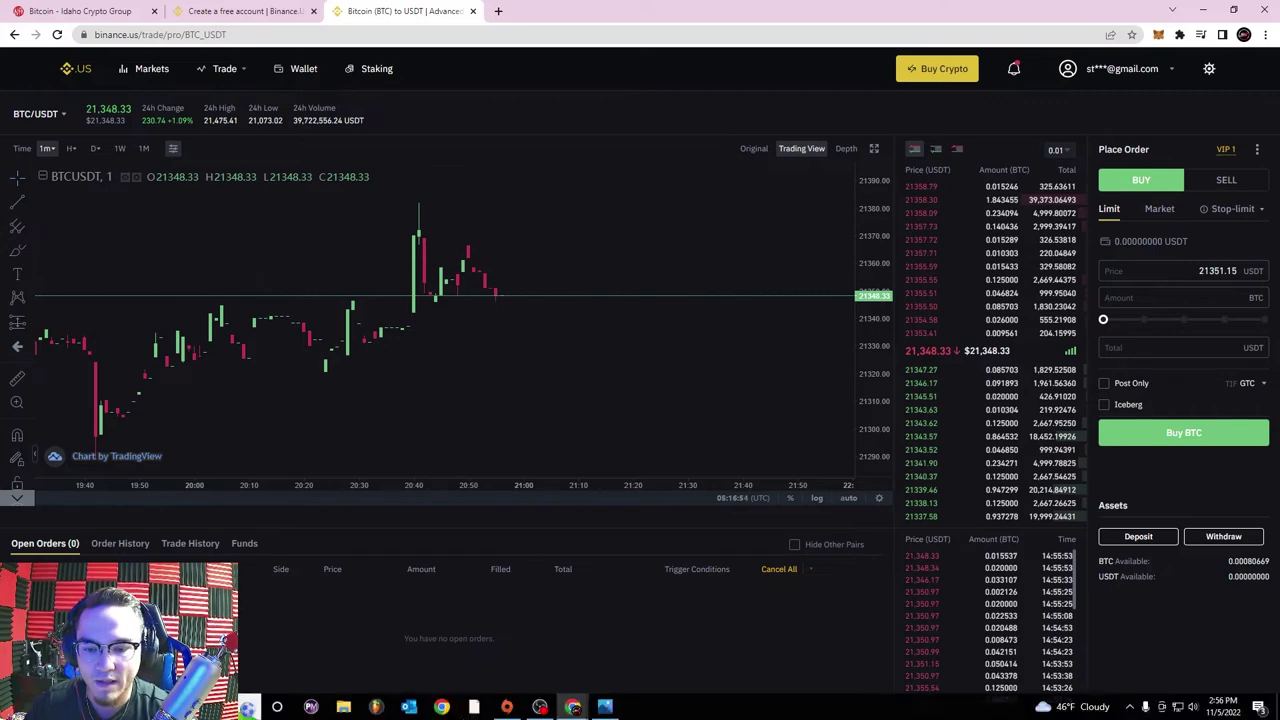
Step: Switch to the Photos app and view the picture comparing bullish and bearish candlesticks
left_click(604, 712)
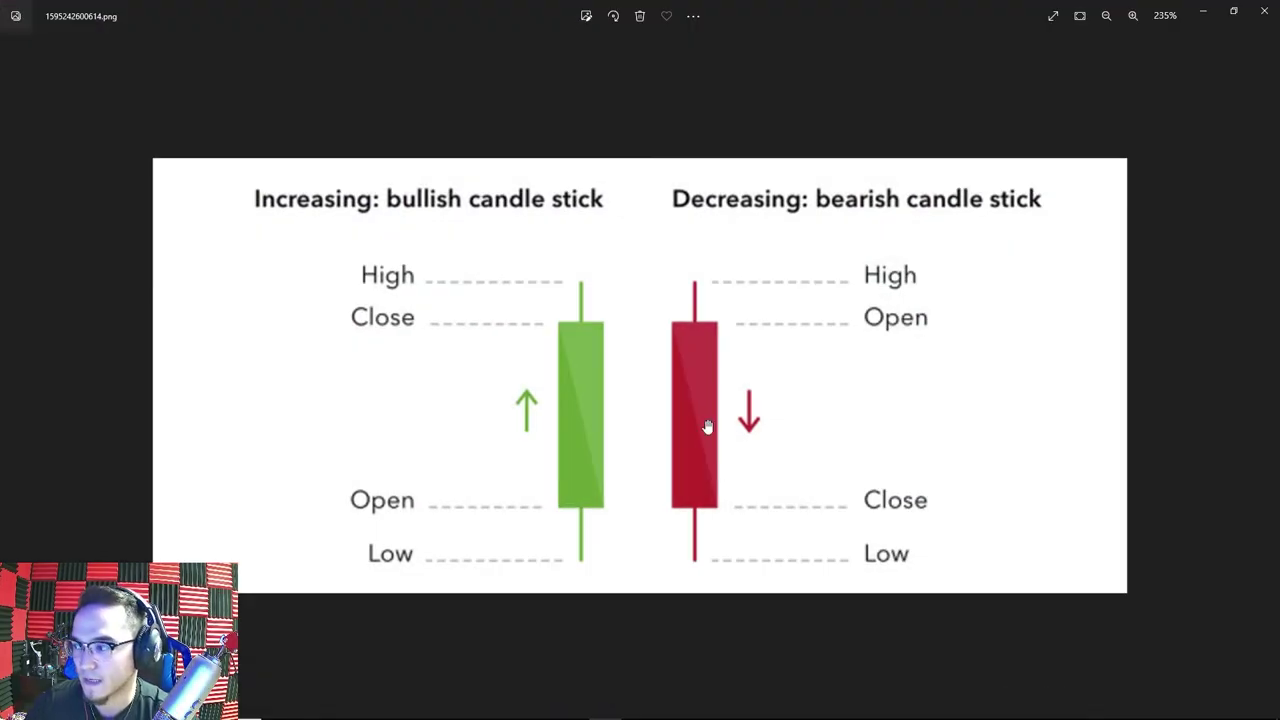
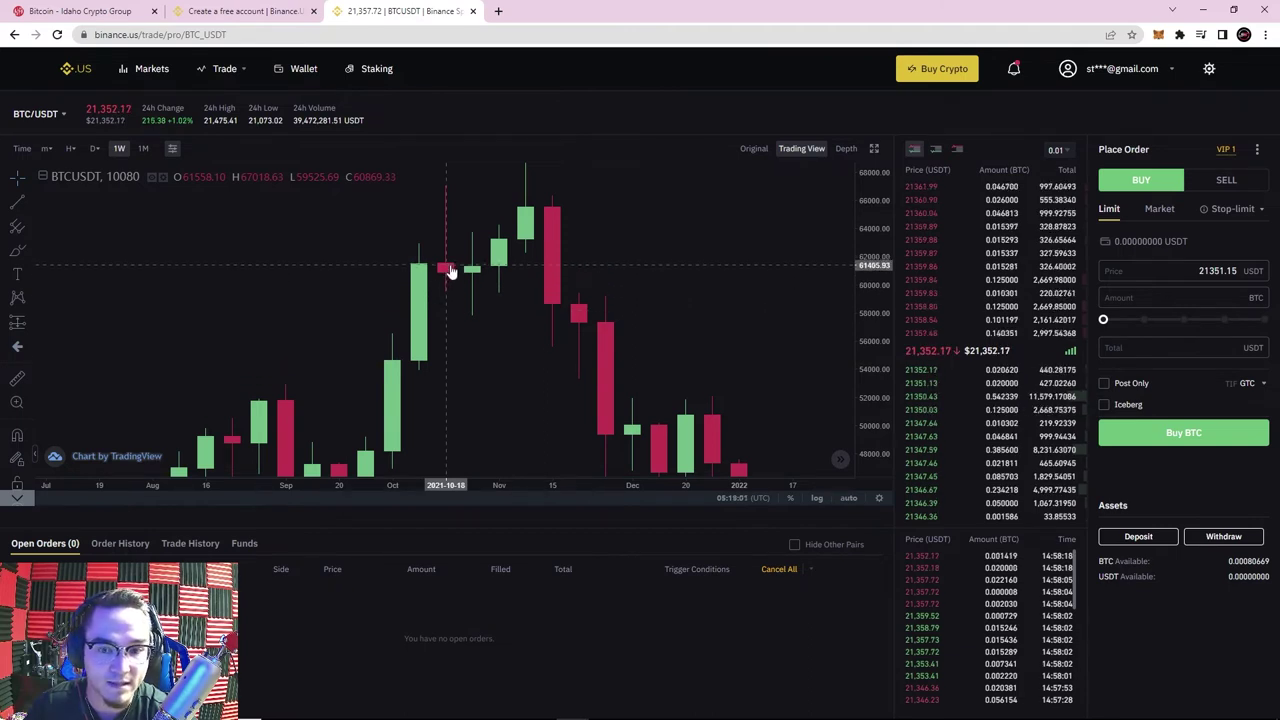
Step: Measure the body of the green 11 October 2021 weekly candle from open to close with the Date and Price Range tool
scroll(266, 277, "down", 2)
scroll(686, 334, "up", 3)
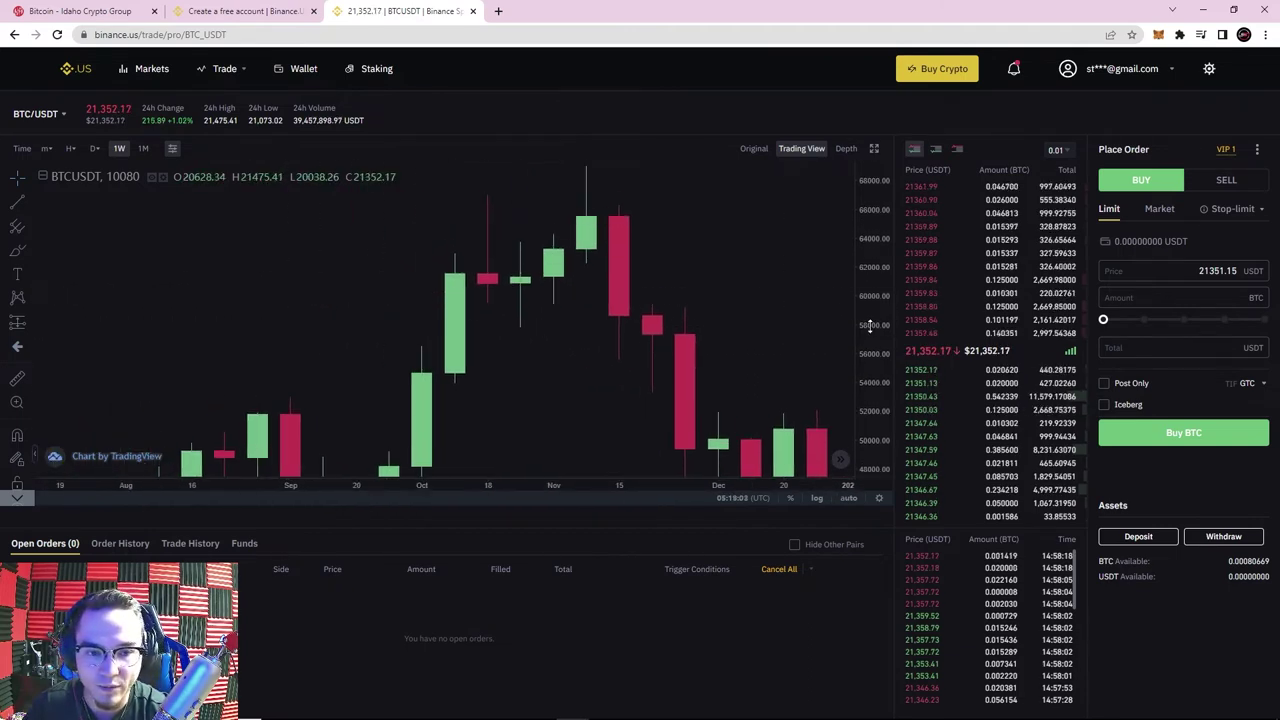
left_click_drag(566, 300, 562, 309)
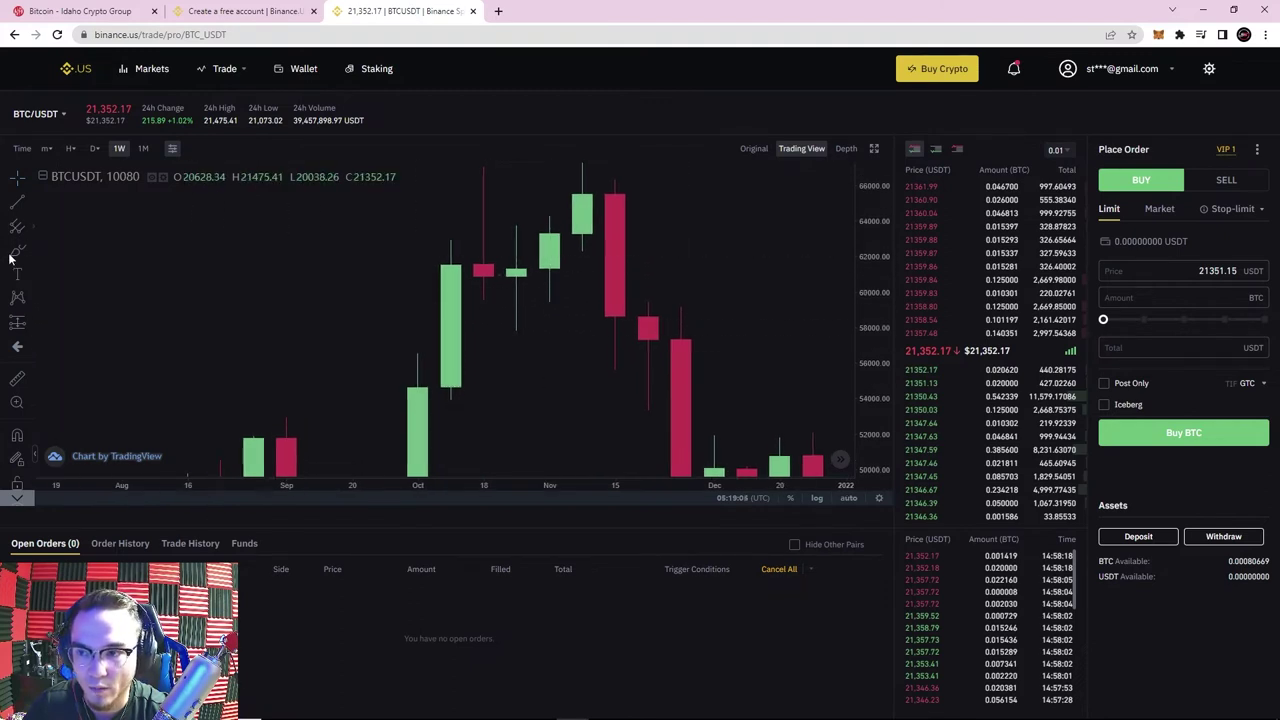
left_click(17, 321)
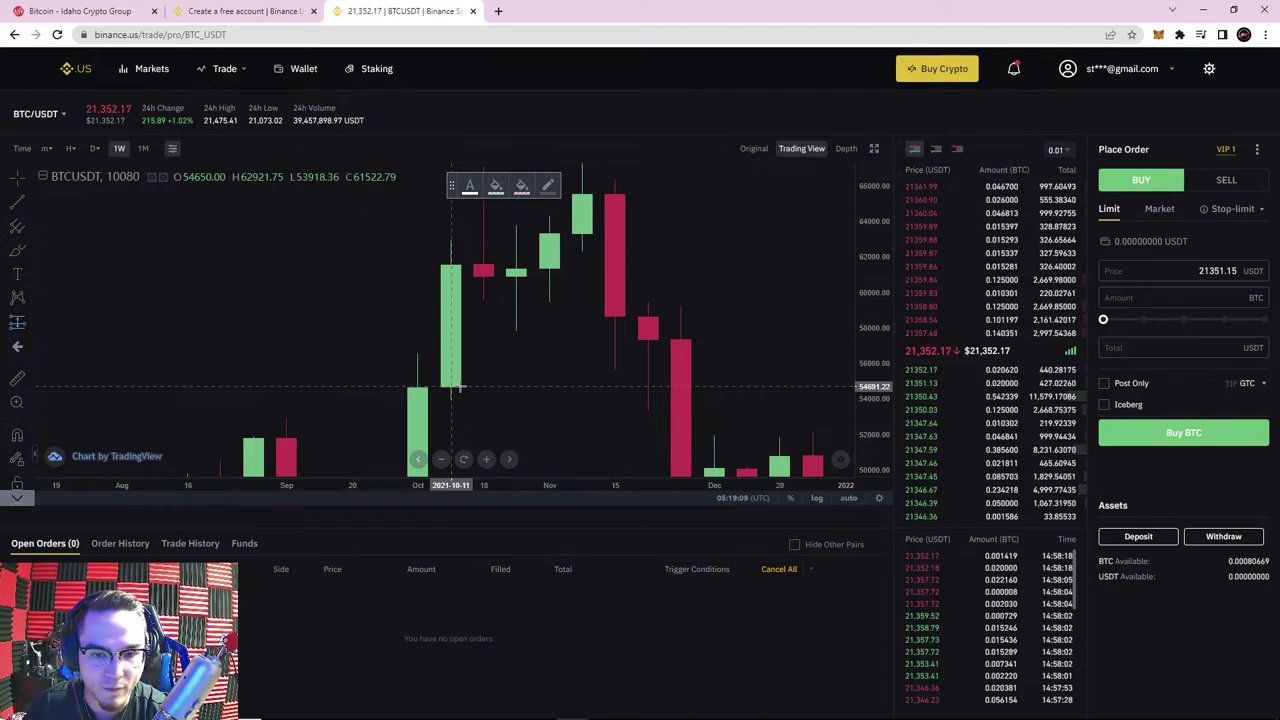
left_click_drag(460, 387, 460, 398)
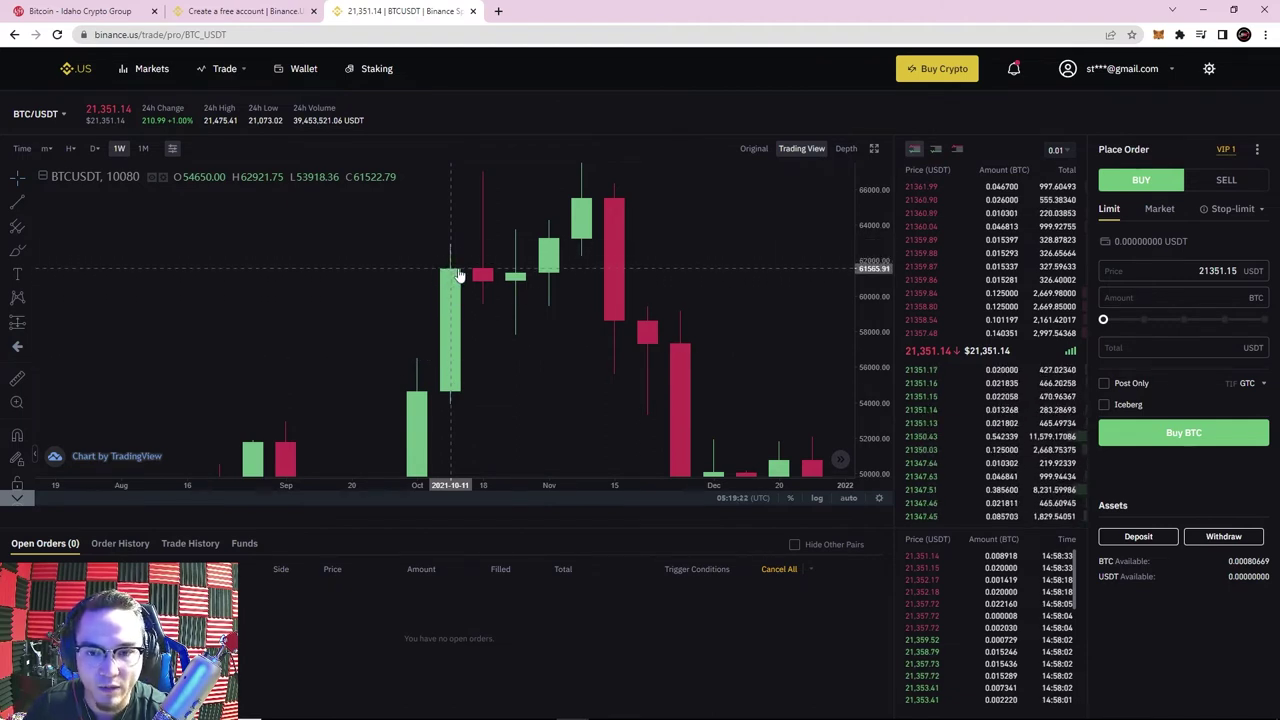
left_click(27, 324)
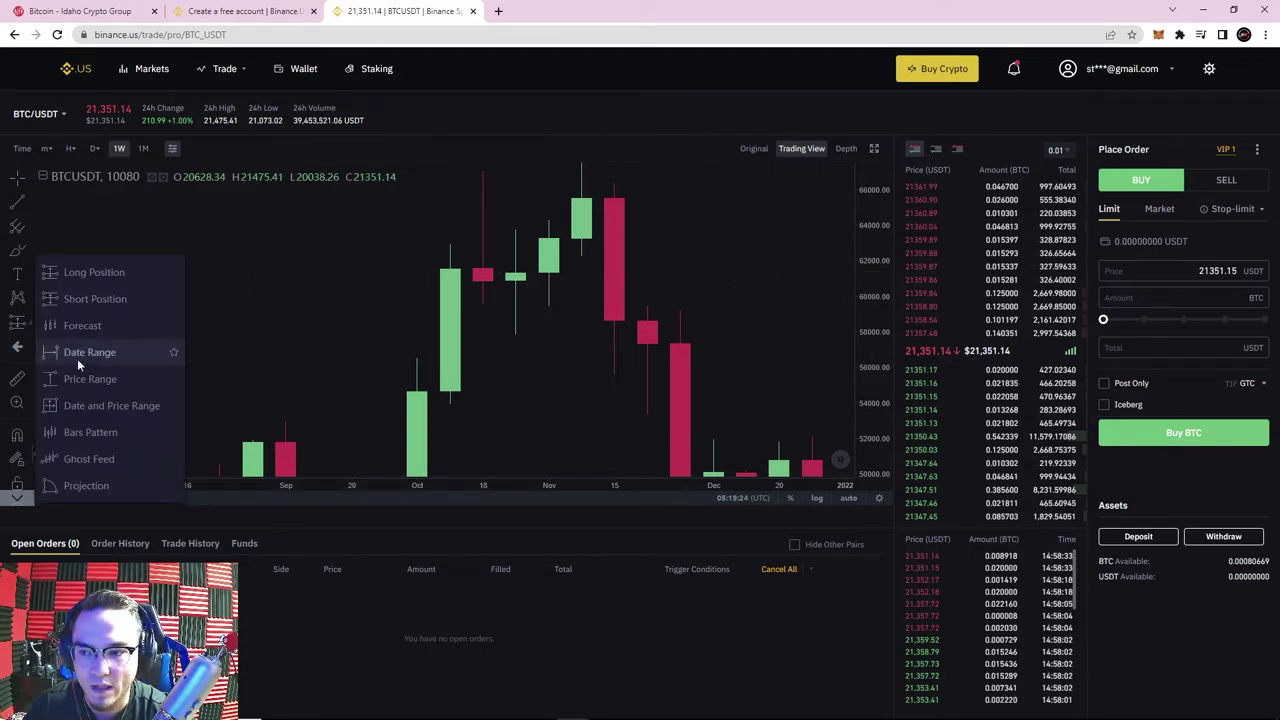
left_click(106, 403)
left_click(450, 390)
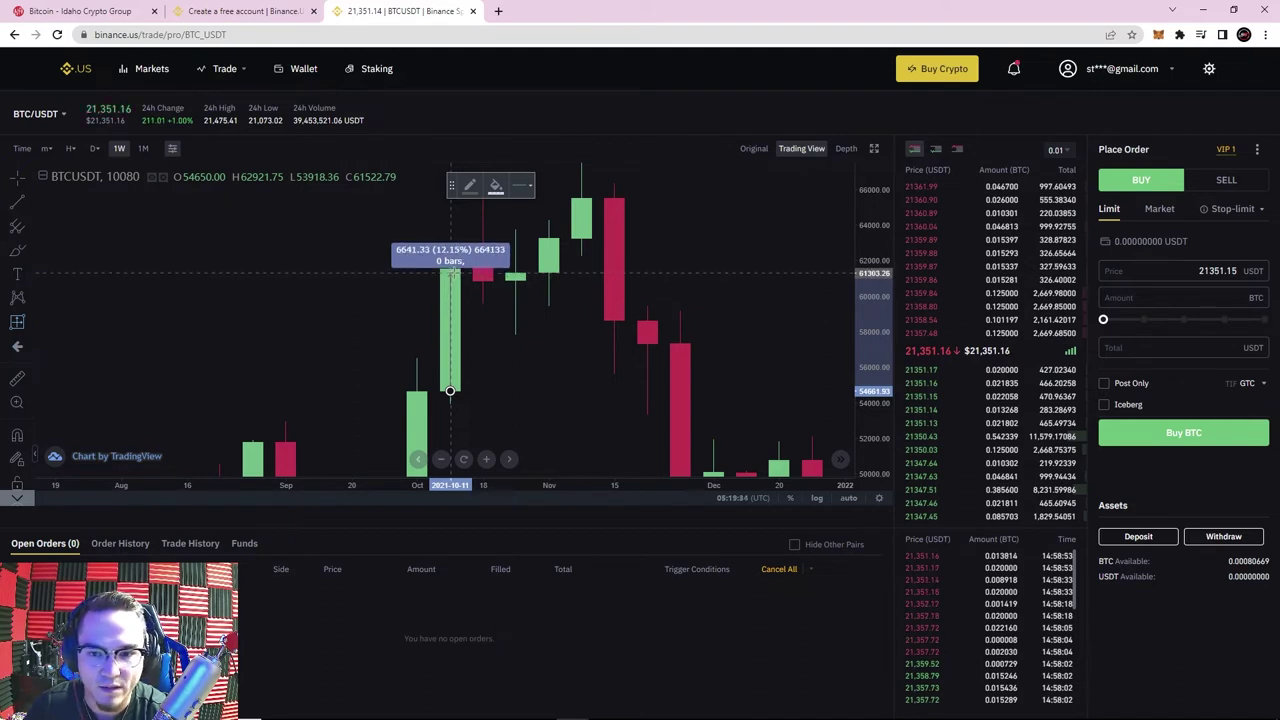
left_click(450, 270)
left_click(678, 188)
Step: Examine the body and upper wick of the red weekly candle dated 18 October 2021
left_click_drag(700, 251, 592, 240)
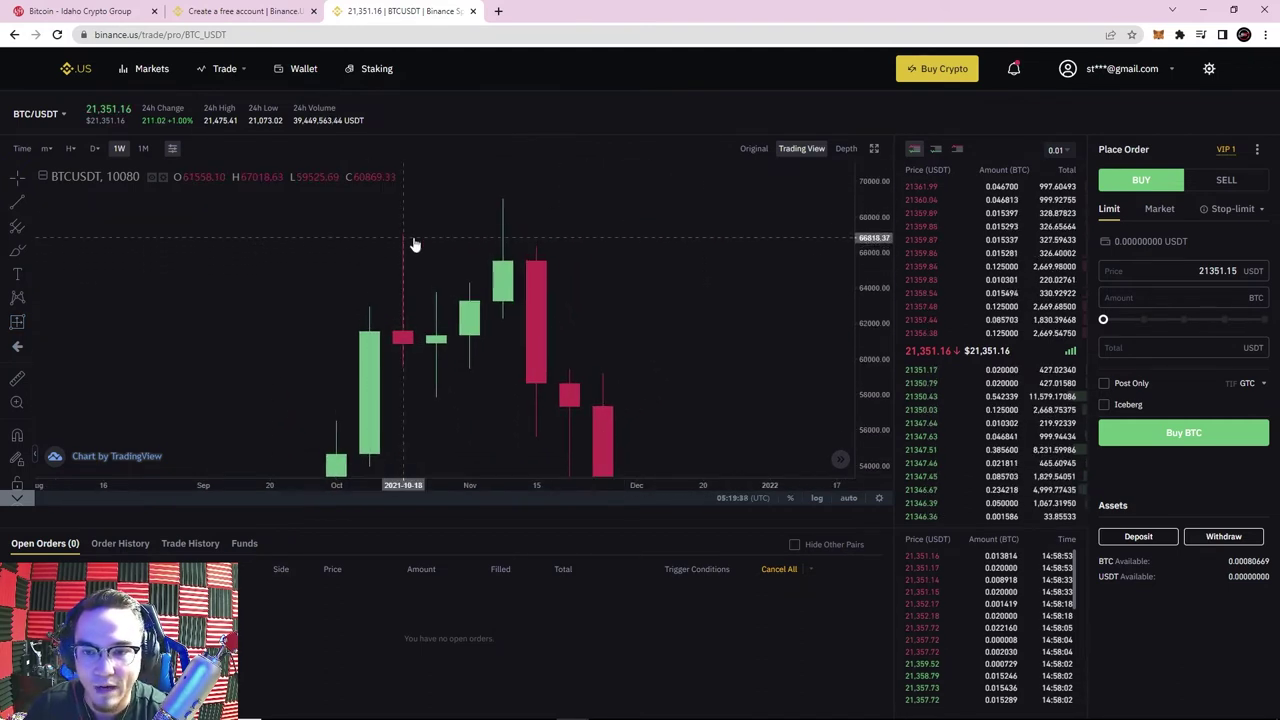
left_click_drag(880, 328, 877, 249)
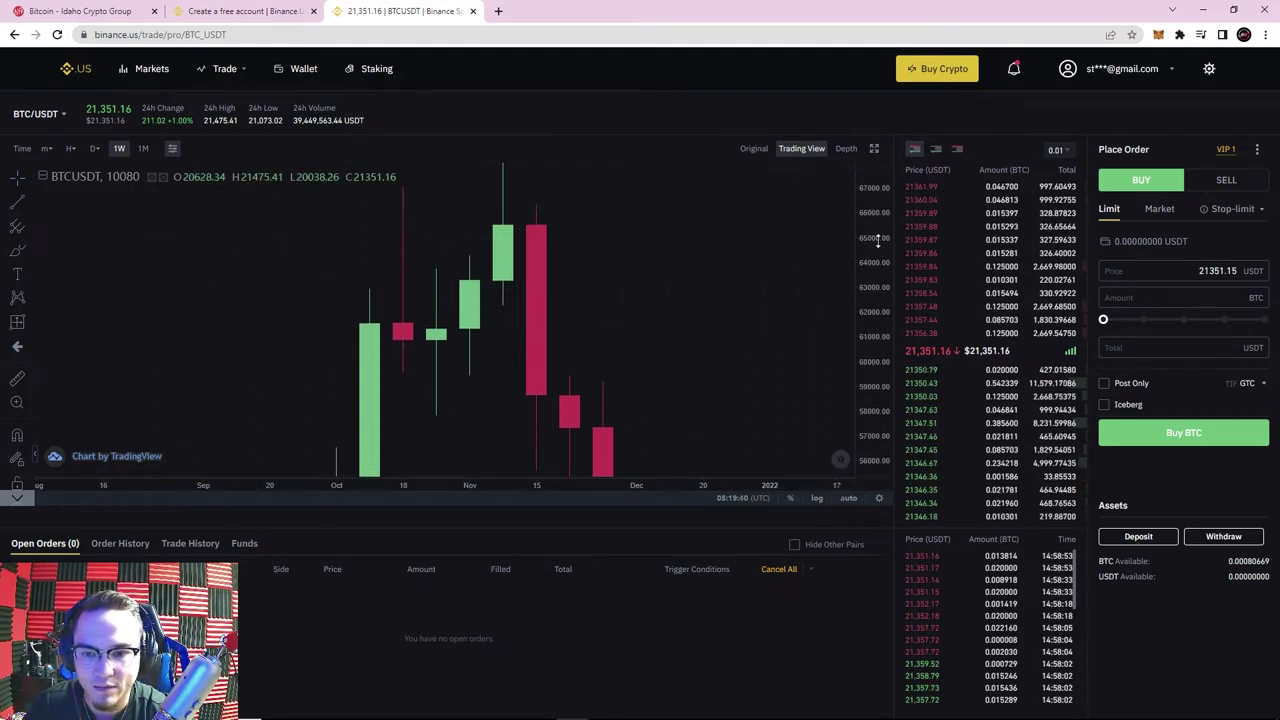
left_click_drag(680, 318, 714, 320)
left_click_drag(403, 360, 699, 247)
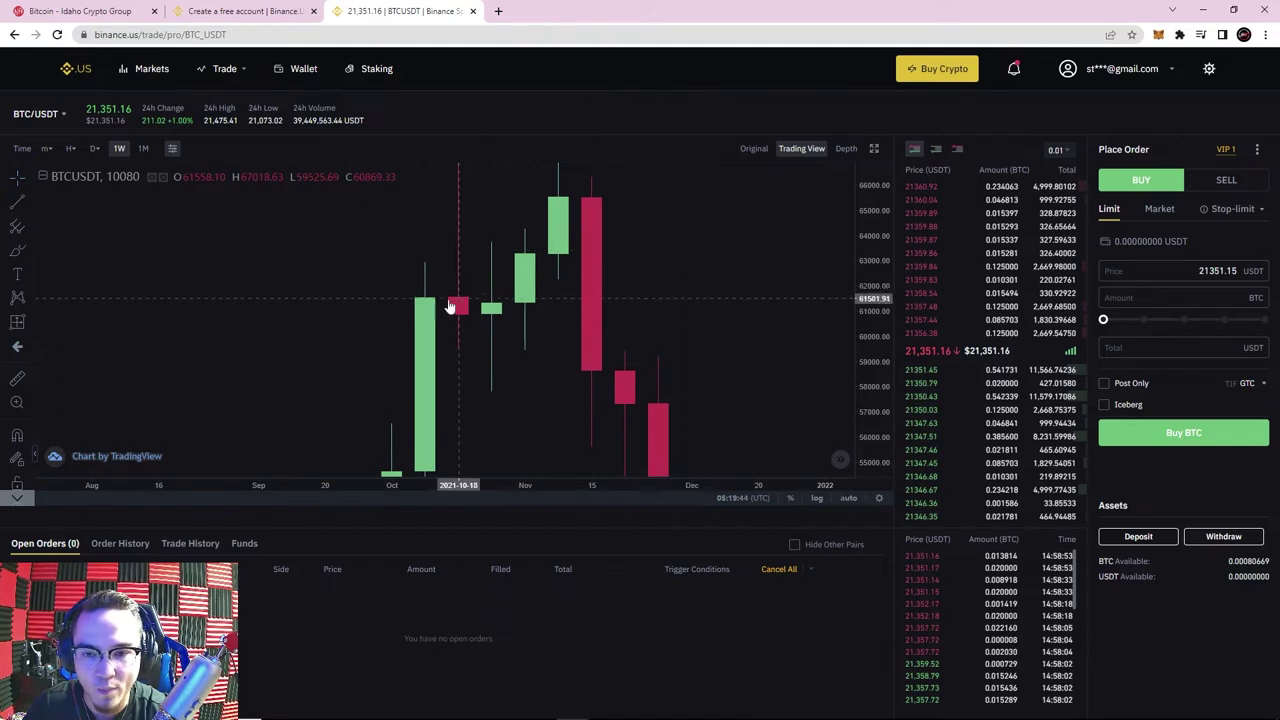
left_click_drag(428, 300, 421, 376)
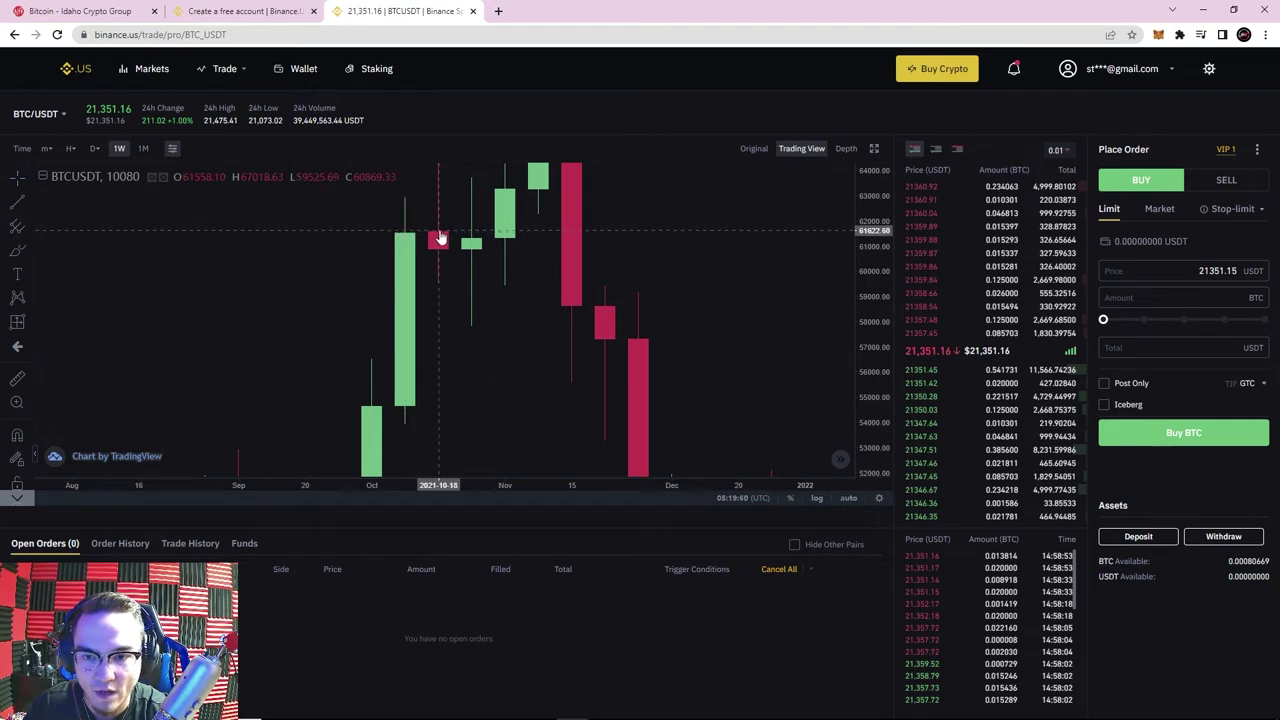
left_click_drag(430, 232, 441, 374)
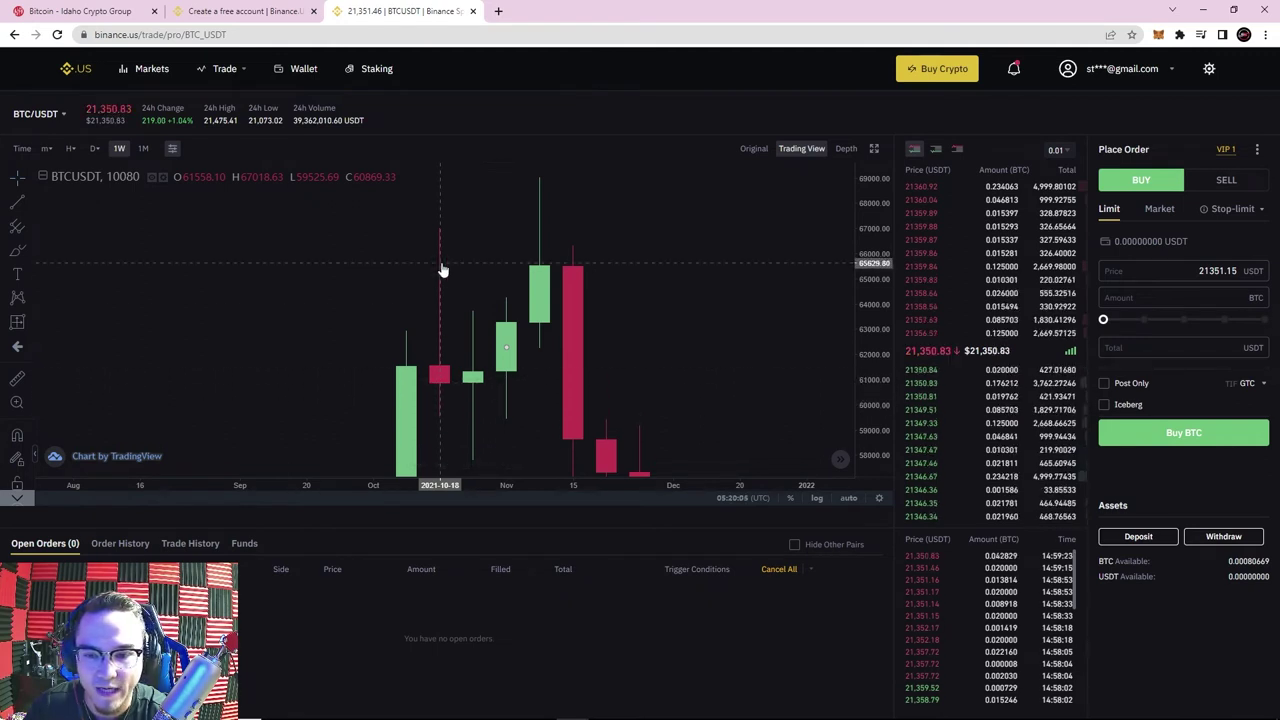
scroll(430, 235, "right", 3)
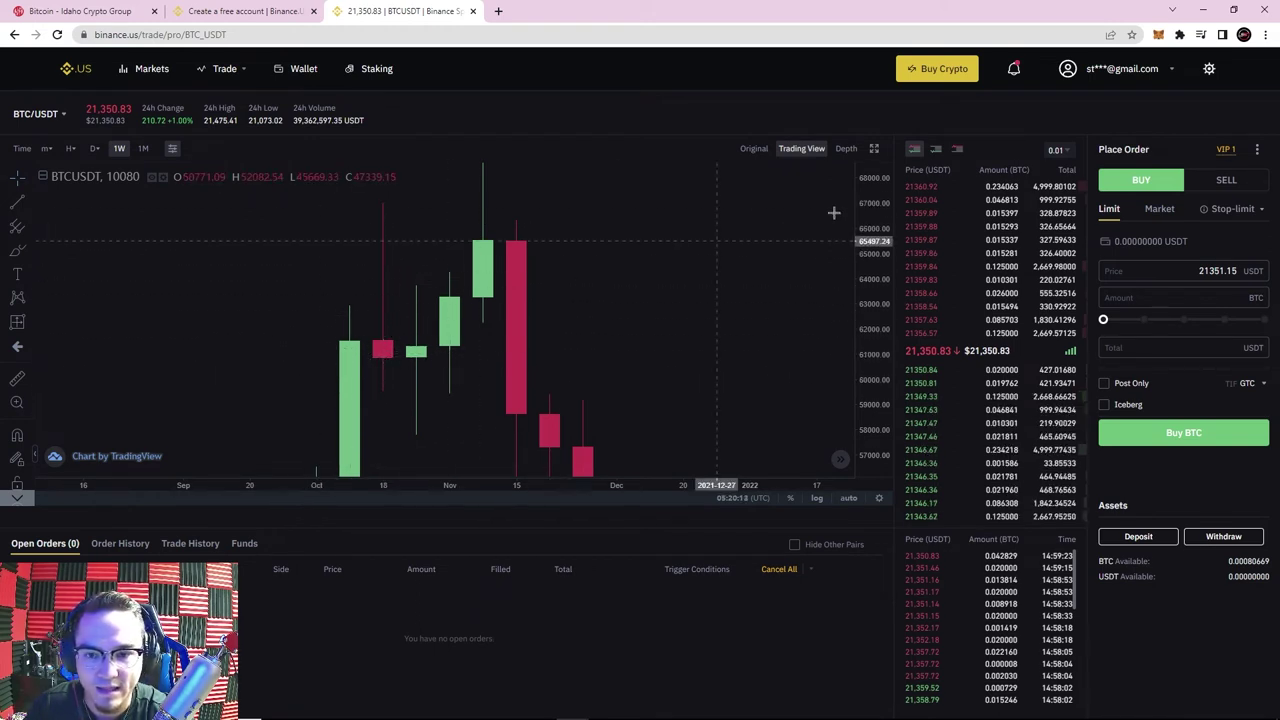
Step: Examine the recent BTC/USDT price moves on one-hour candles and on one-minute candles
left_click_drag(879, 330, 880, 350)
scroll(743, 289, "down", 5)
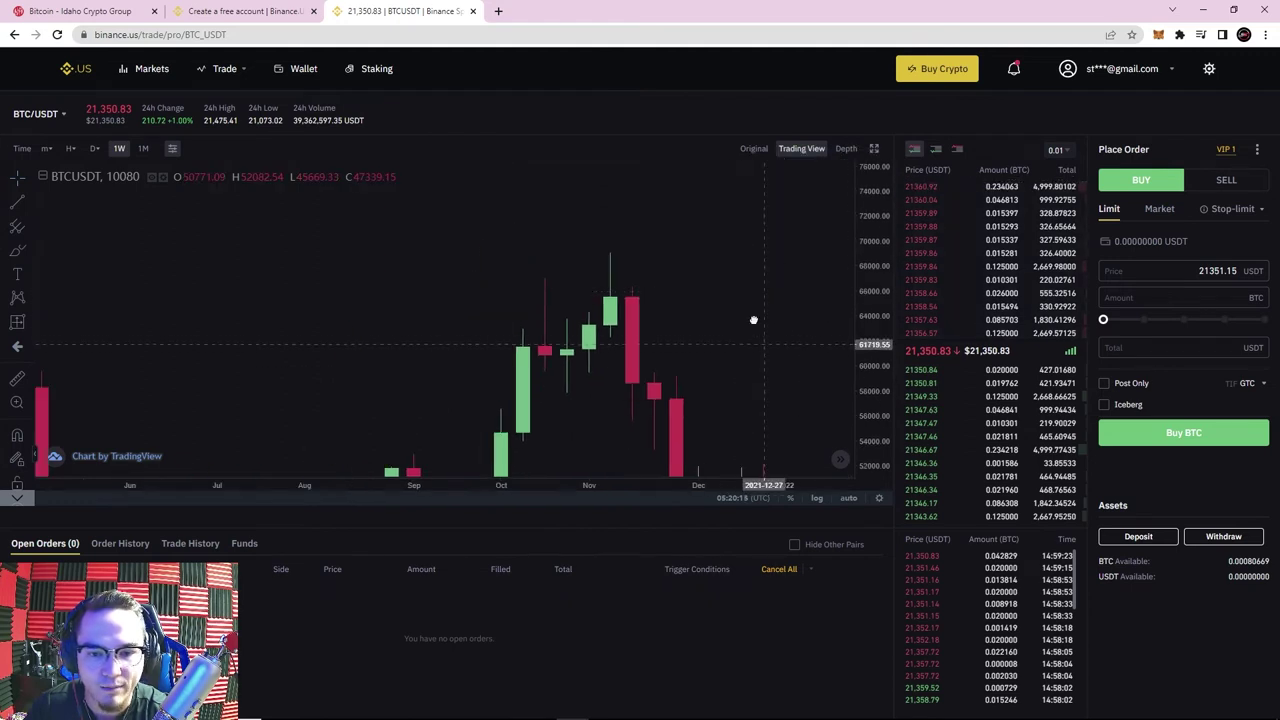
left_click_drag(674, 246, 589, 263)
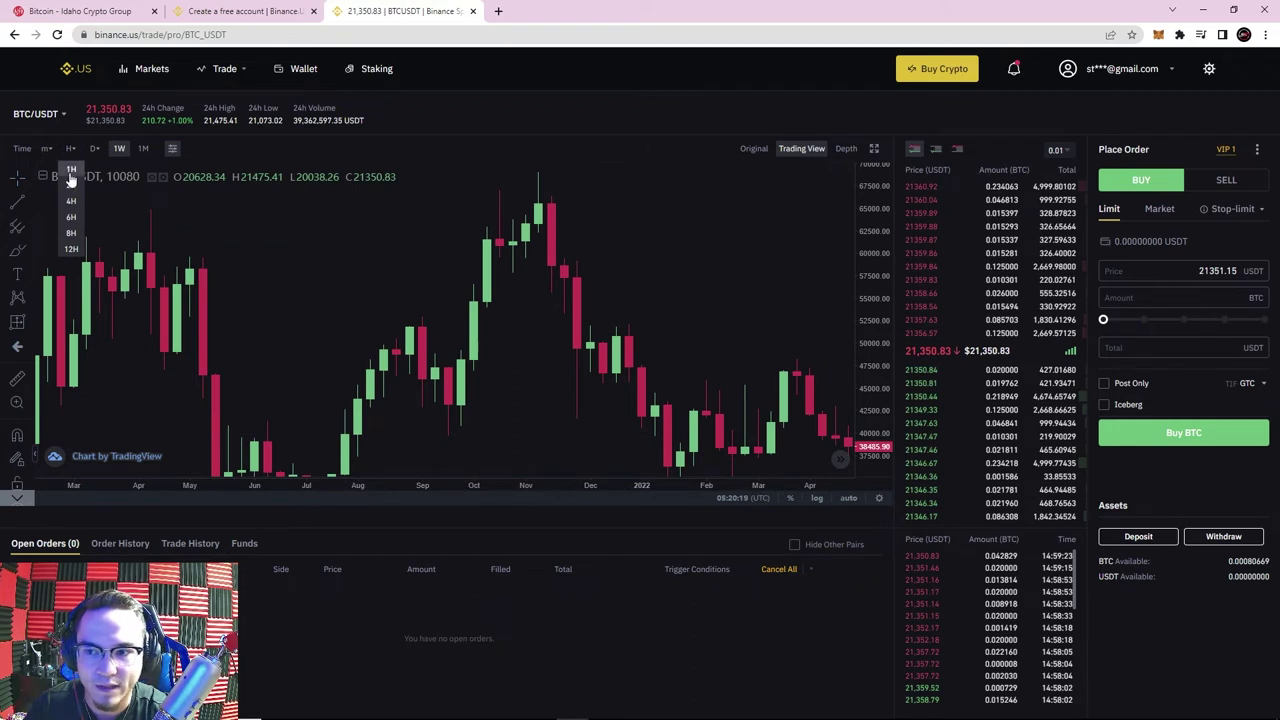
left_click(73, 170)
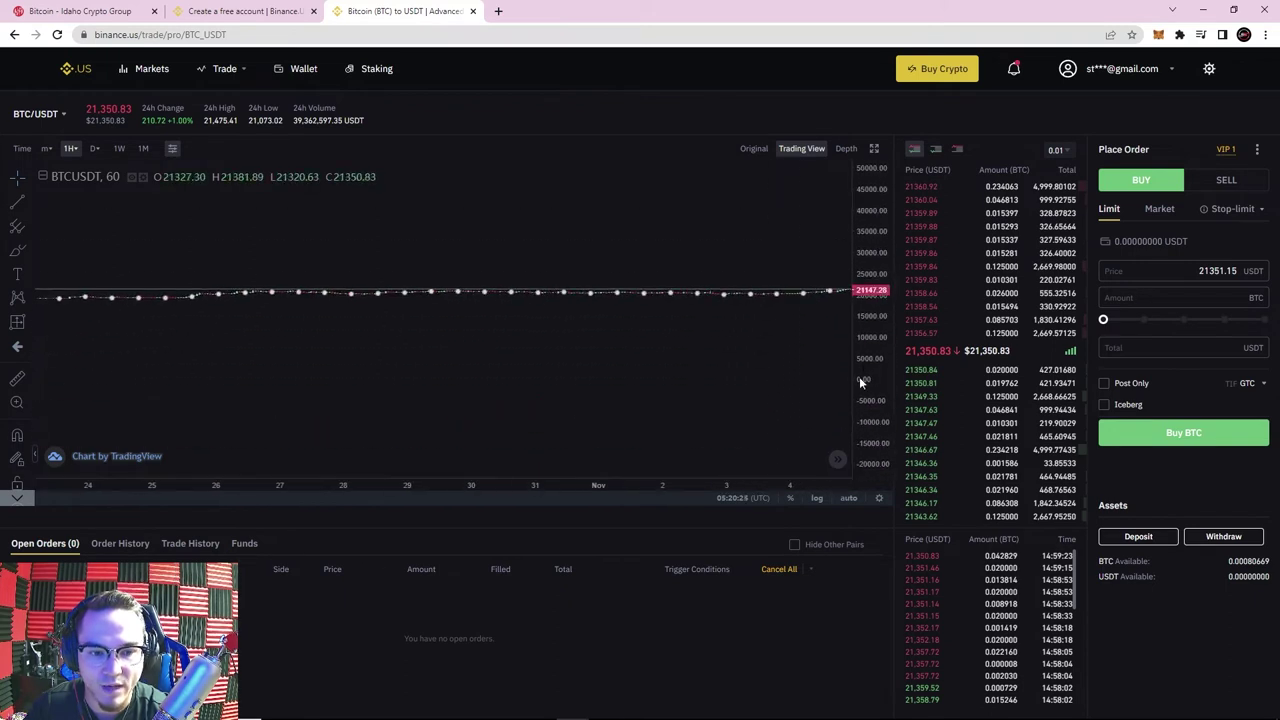
scroll(700, 270, "up", 5)
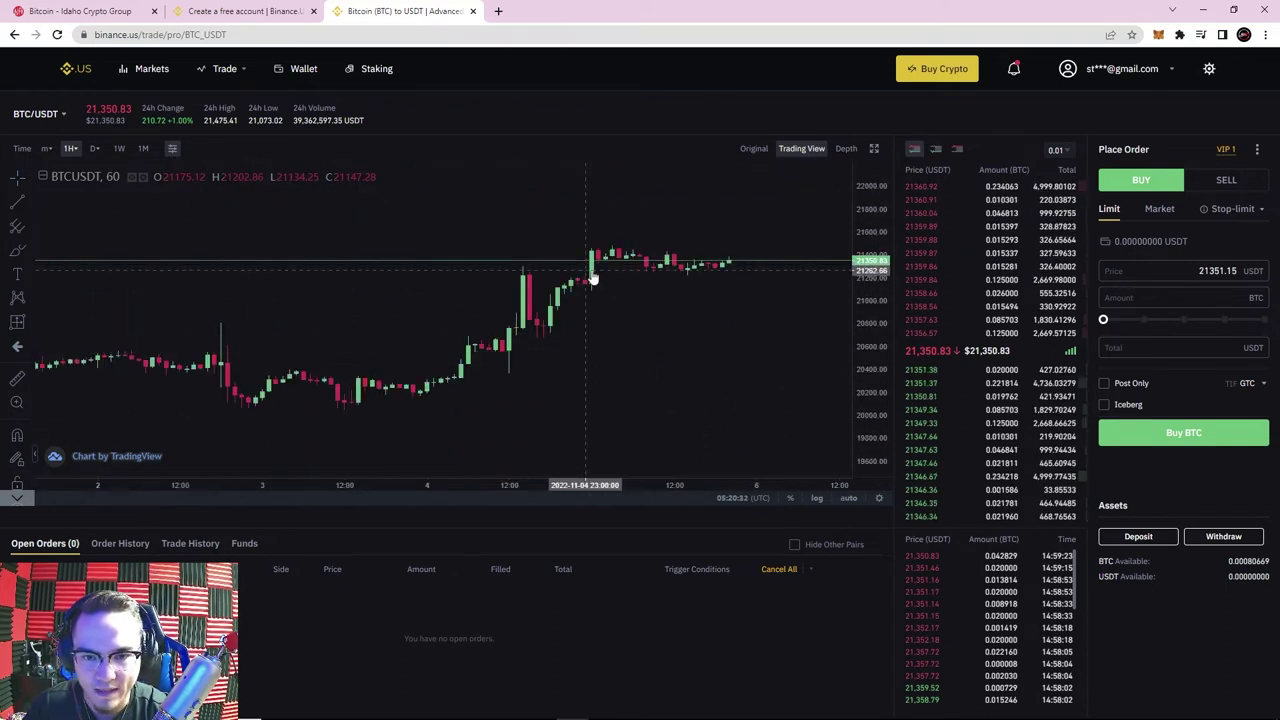
scroll(691, 434, "left", 2)
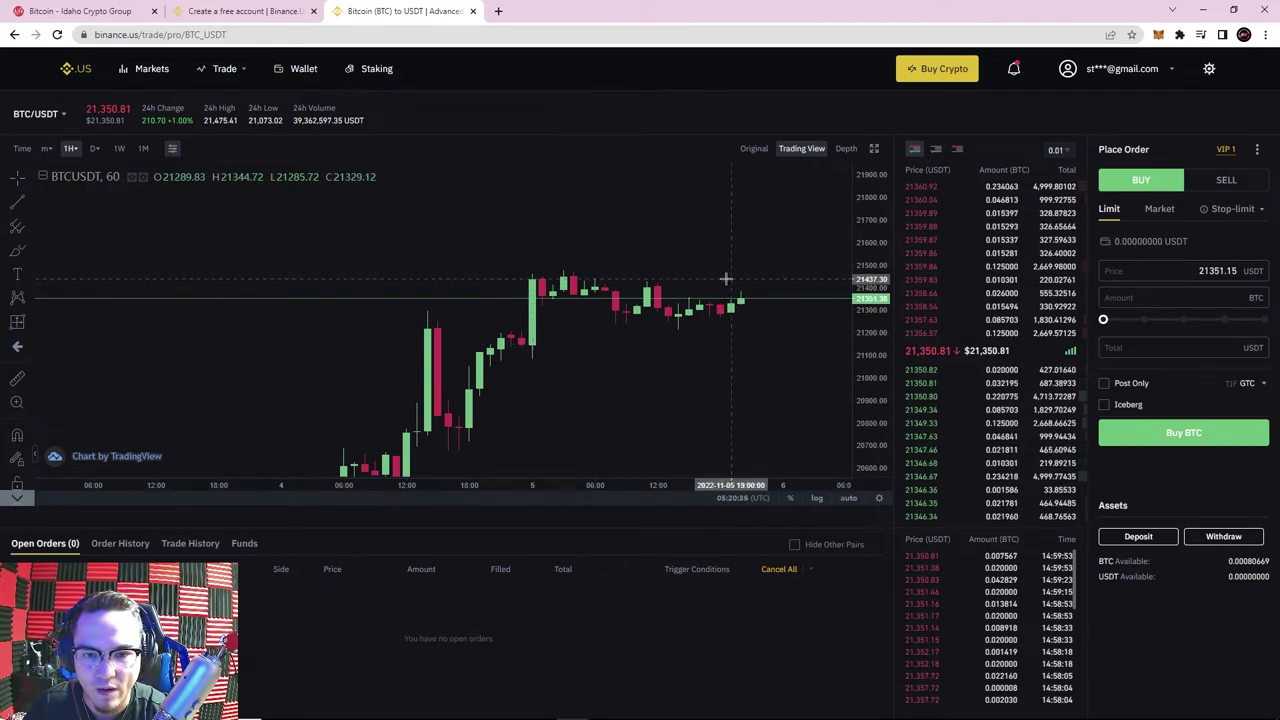
scroll(700, 280, "left", 3)
scroll(800, 250, "down", 4)
left_click_drag(876, 234, 866, 318)
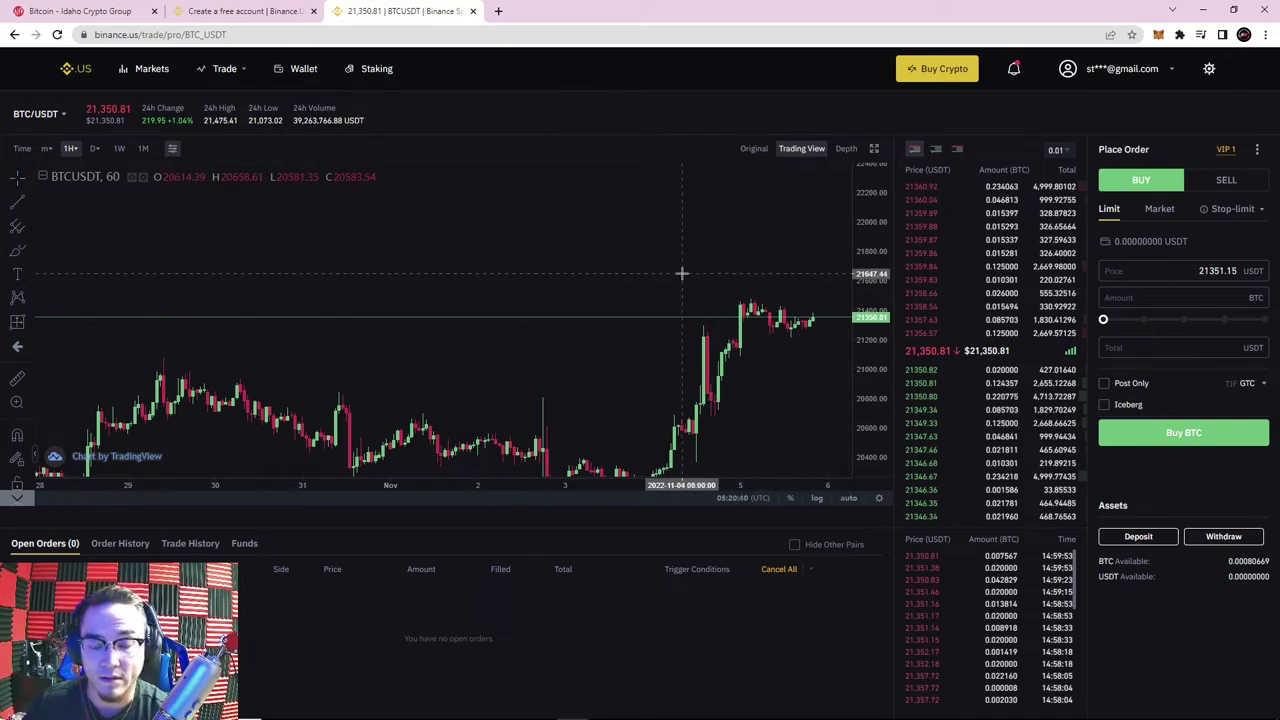
scroll(603, 283, "down", 5)
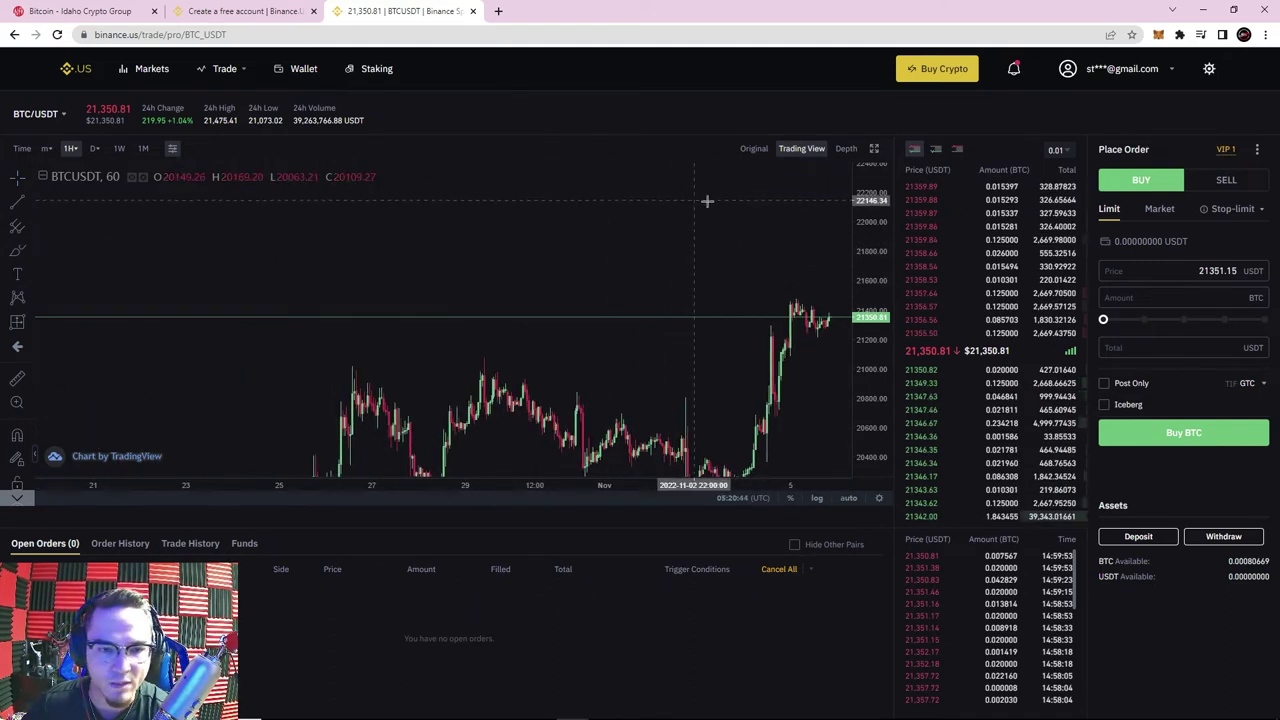
left_click(50, 172)
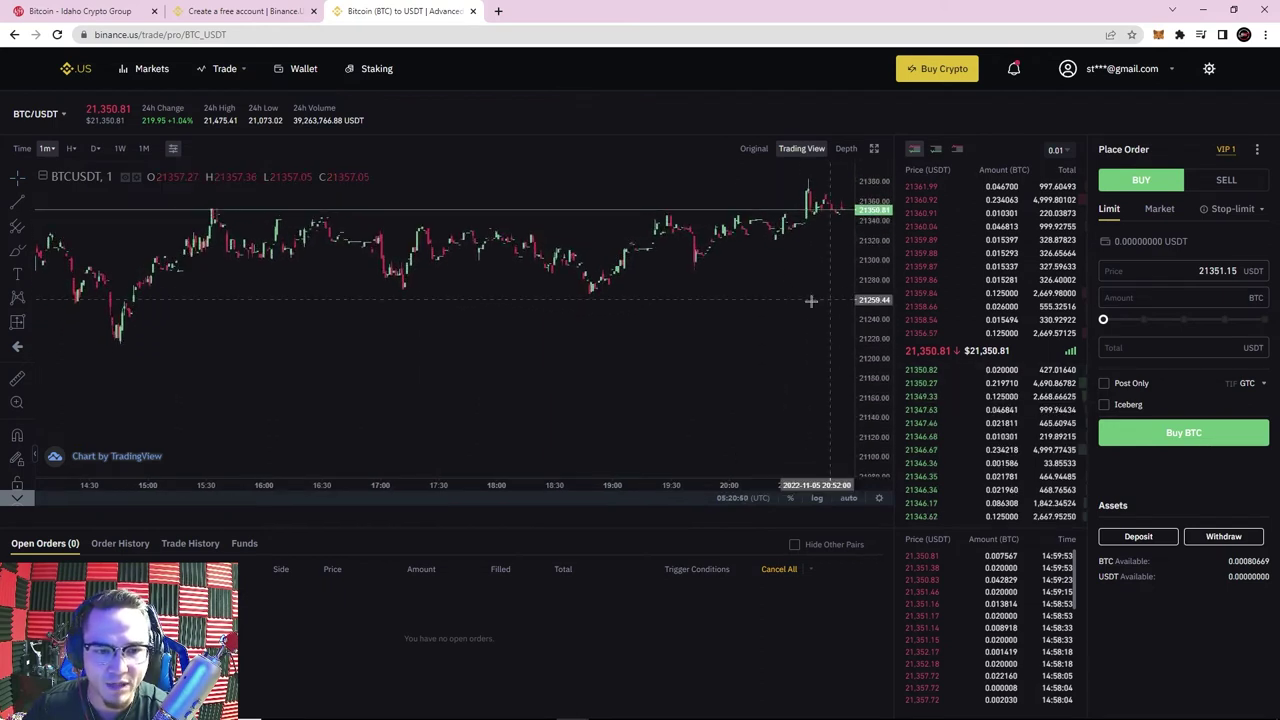
left_click_drag(797, 353, 720, 266)
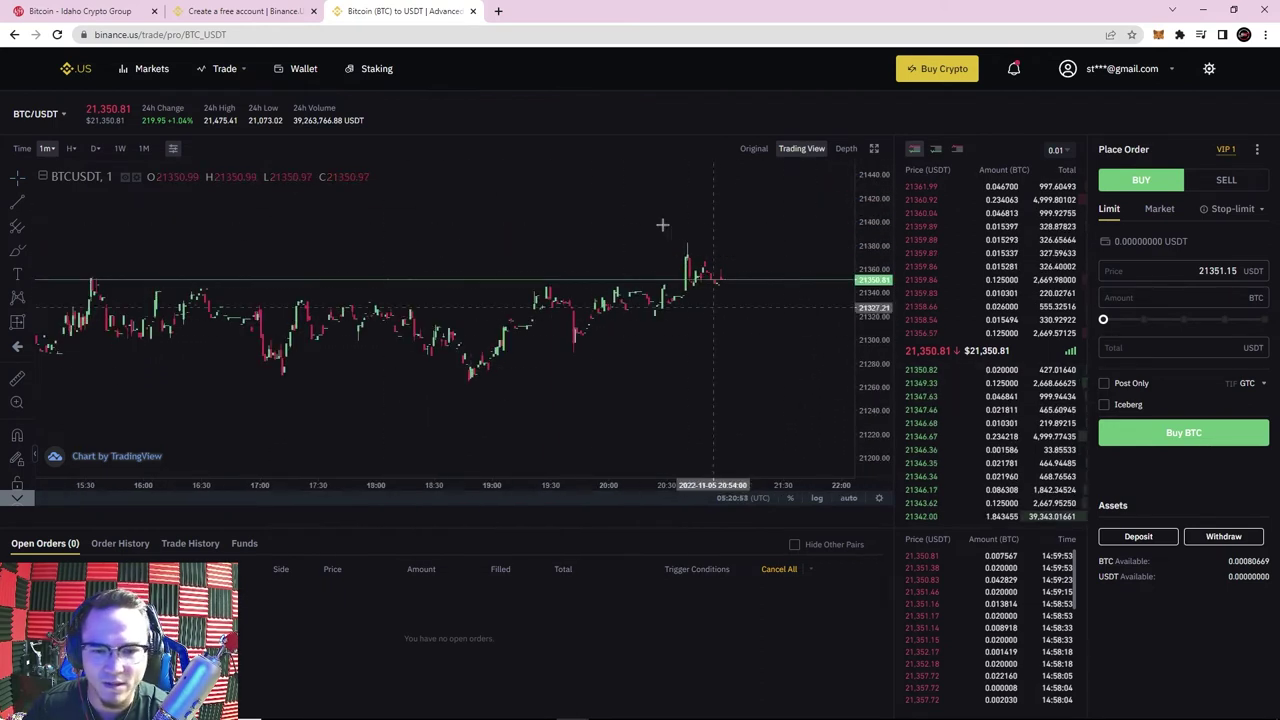
Step: Switch BTC/USDT to weekly candles and draw a trend line from the November 2021 peak at about 68,700 down past the latest candles
left_click(119, 148)
scroll(757, 323, "up", 5)
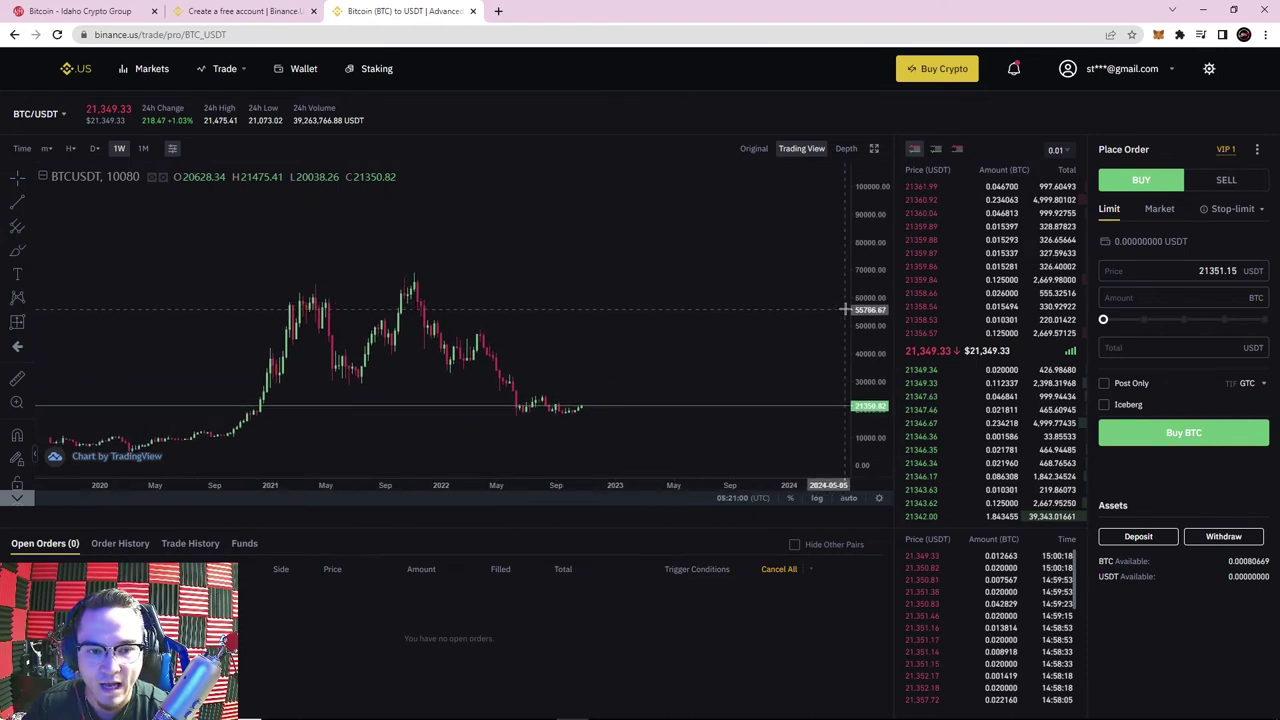
left_click(16, 204)
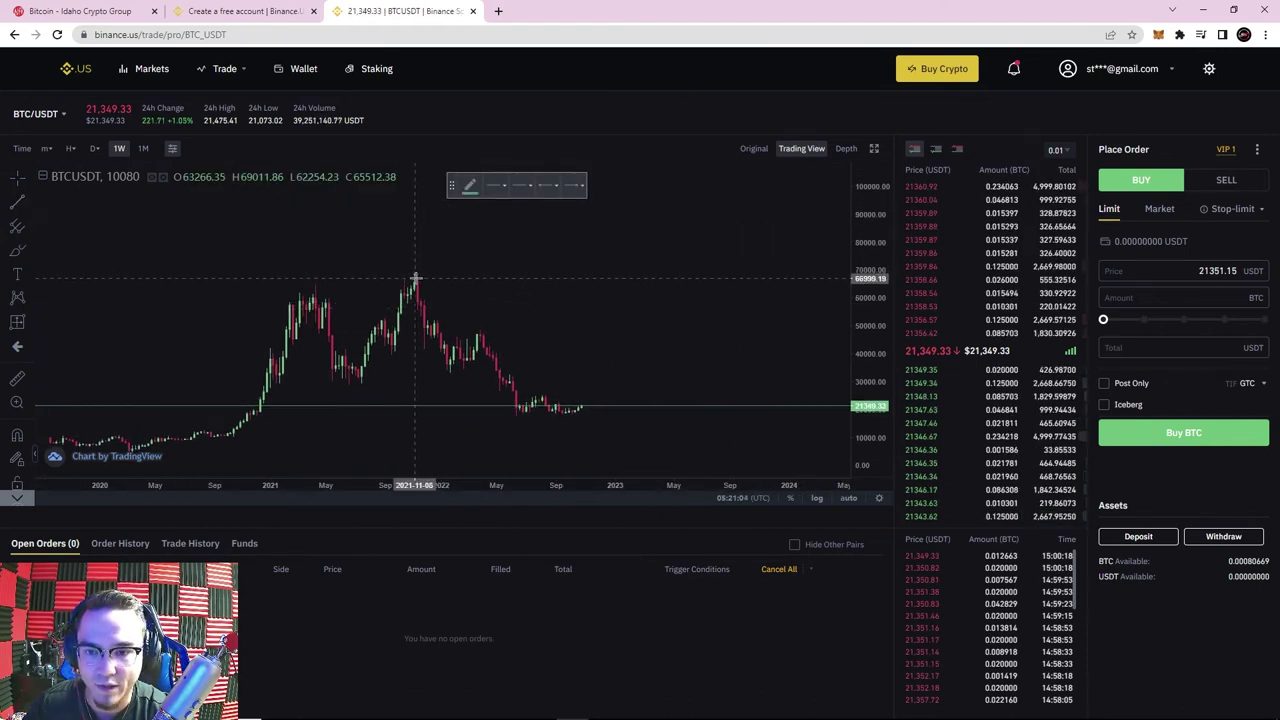
scroll(412, 281, "up", 2)
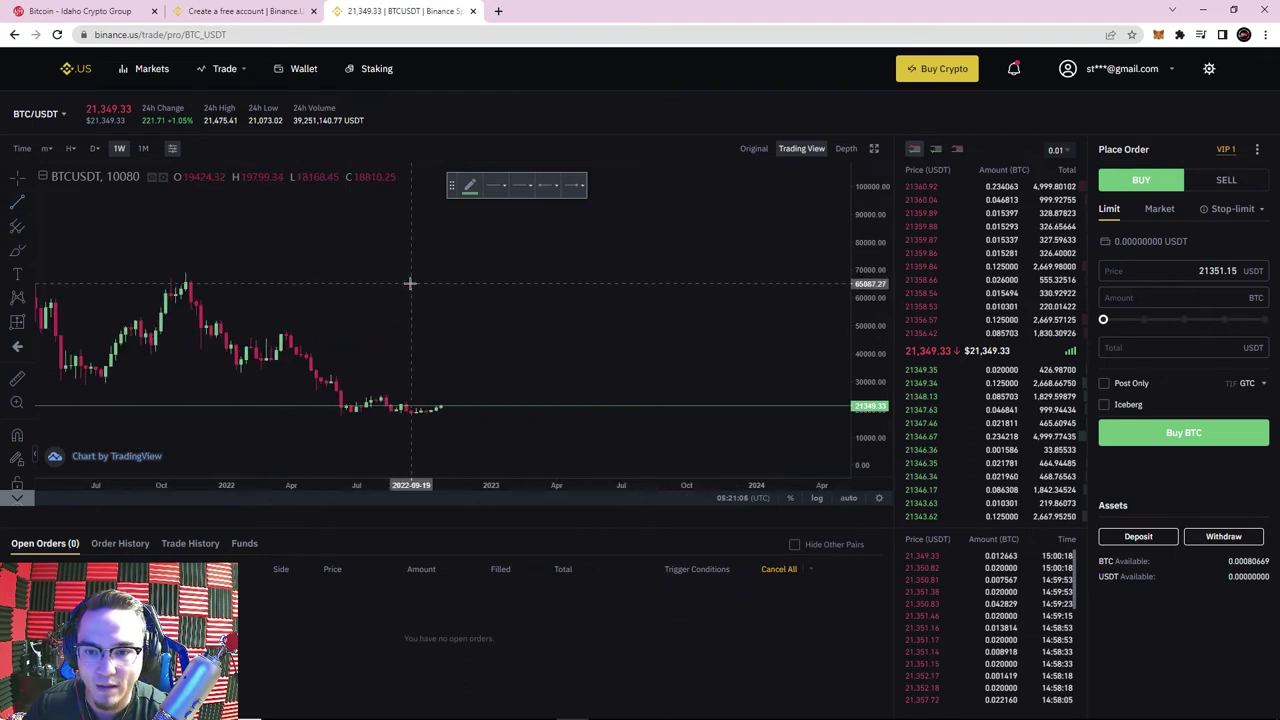
left_click(185, 273)
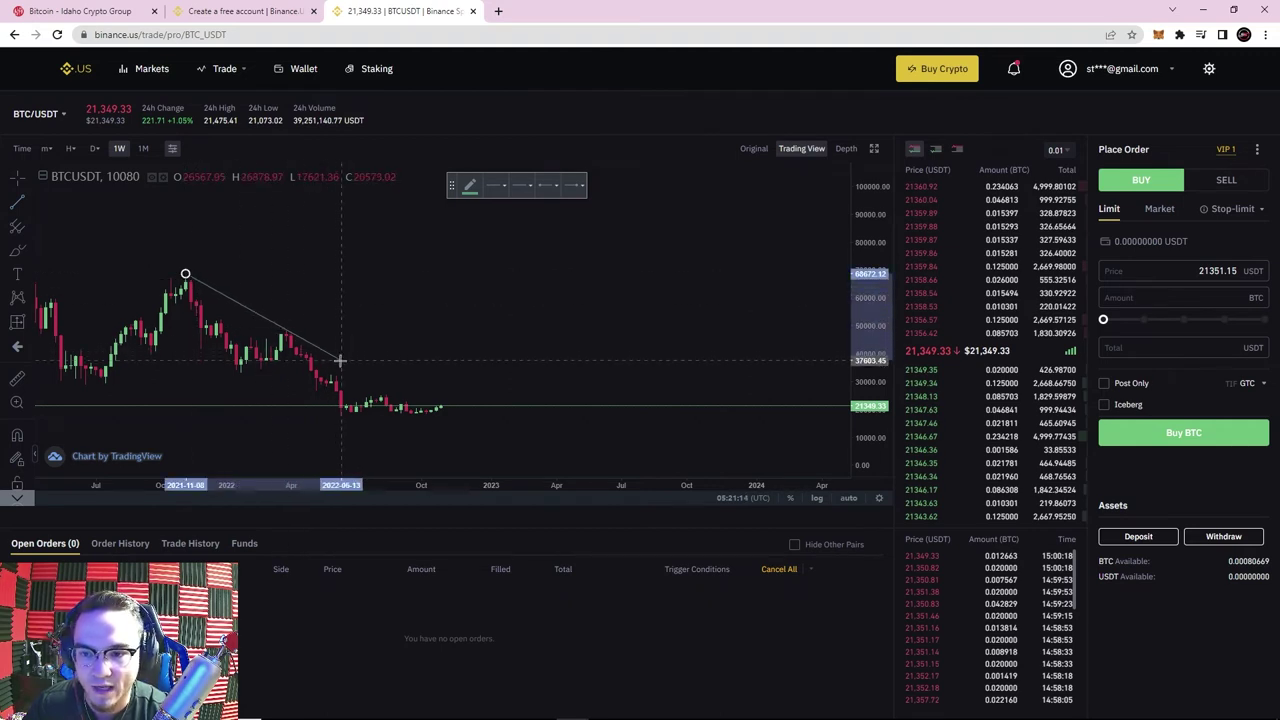
left_click(457, 429)
left_click(511, 346)
scroll(511, 330, "down", 2)
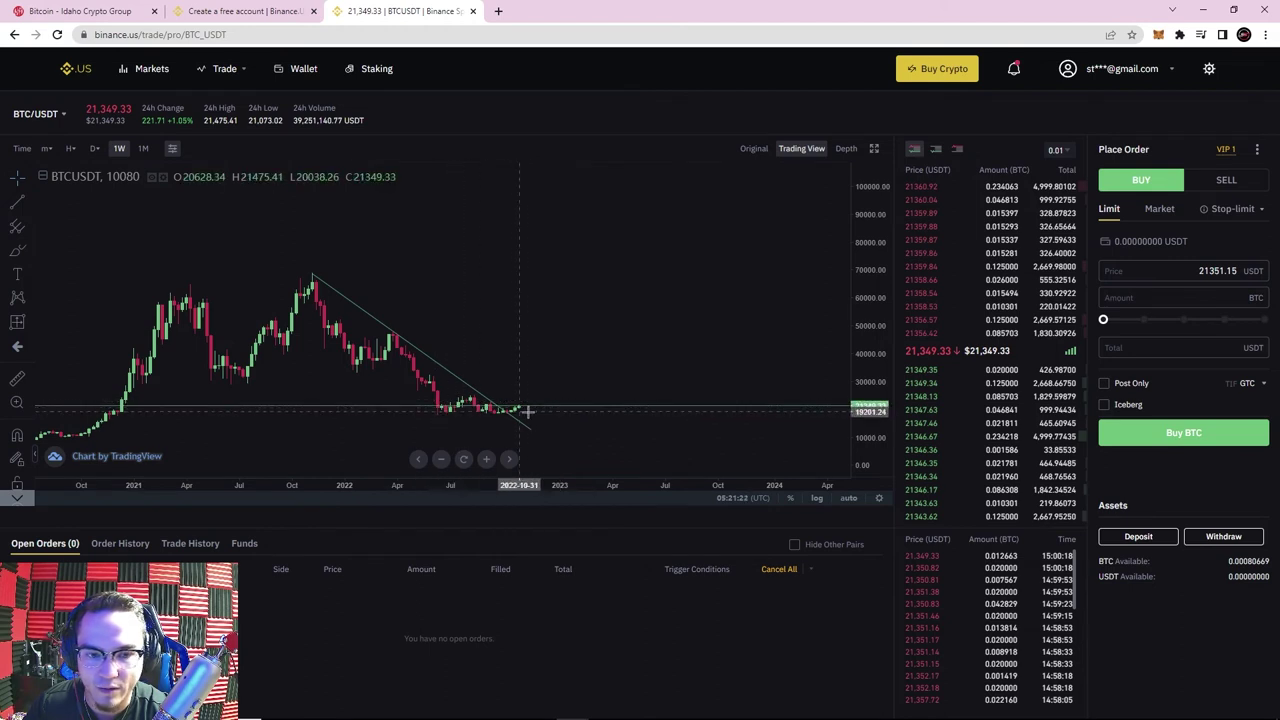
scroll(585, 310, "down", 2)
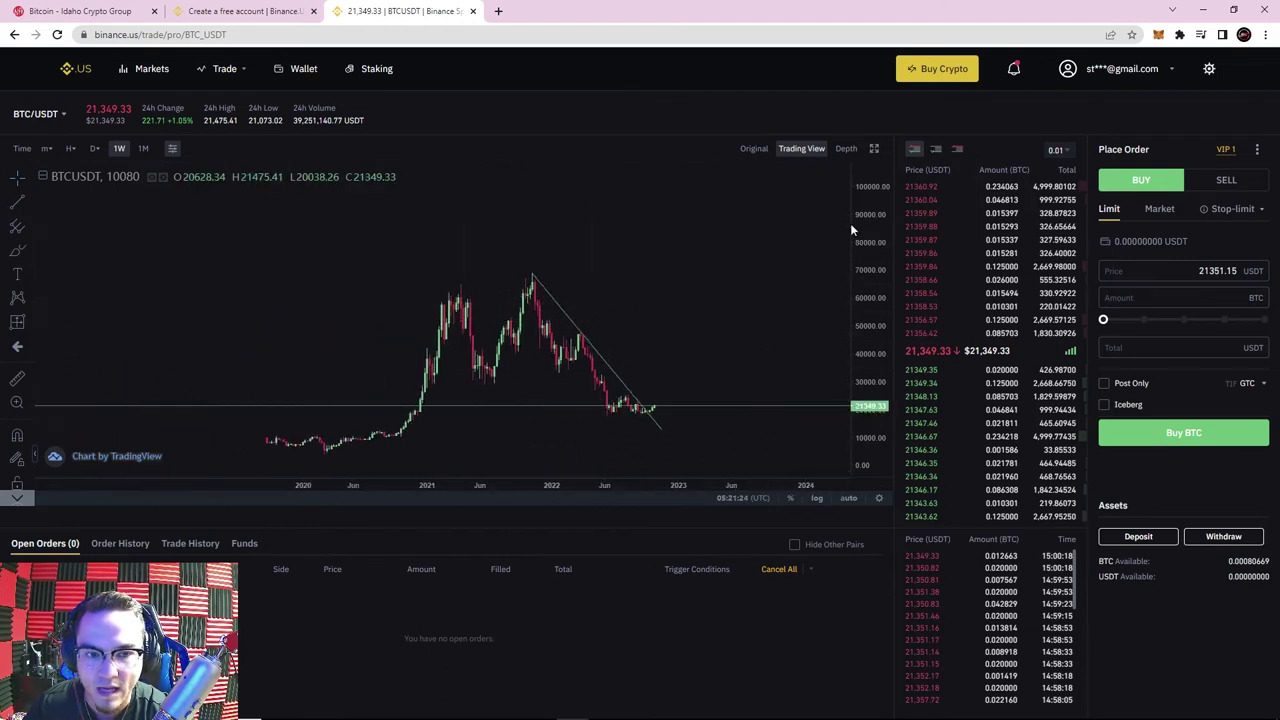
scroll(851, 230, "down", 2)
scroll(734, 306, "down", 2)
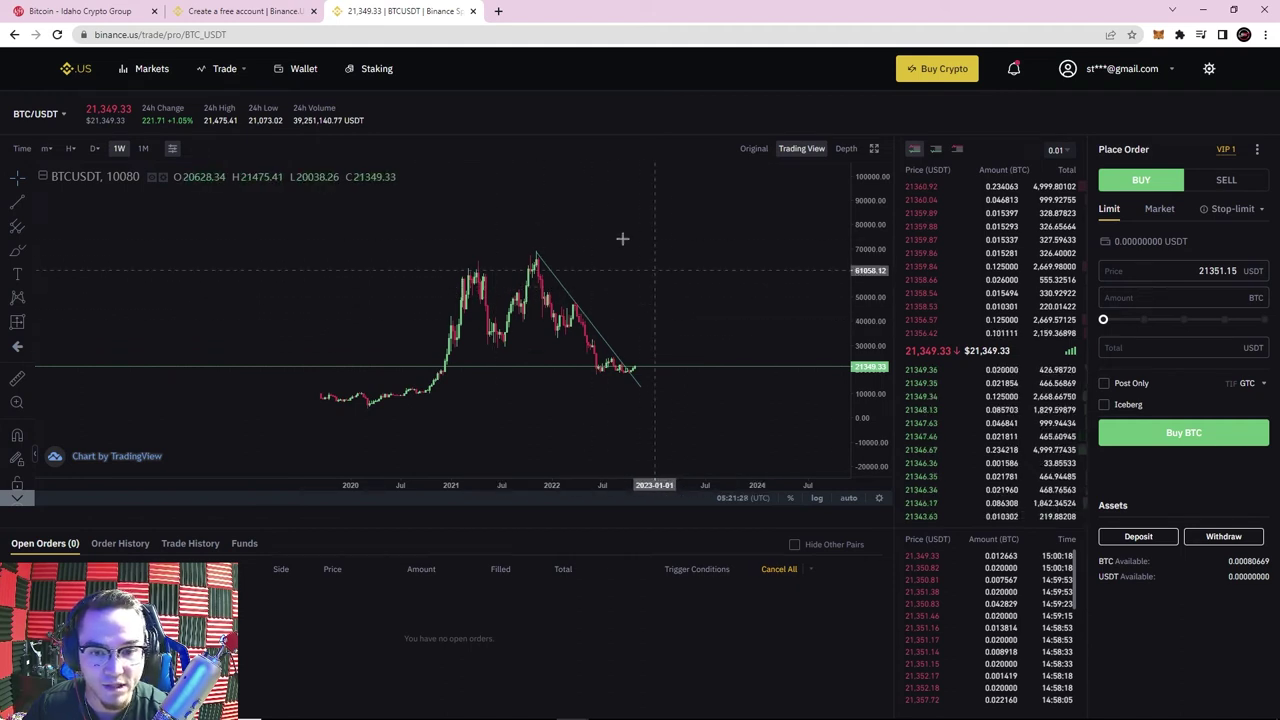
scroll(420, 320, "up", 4)
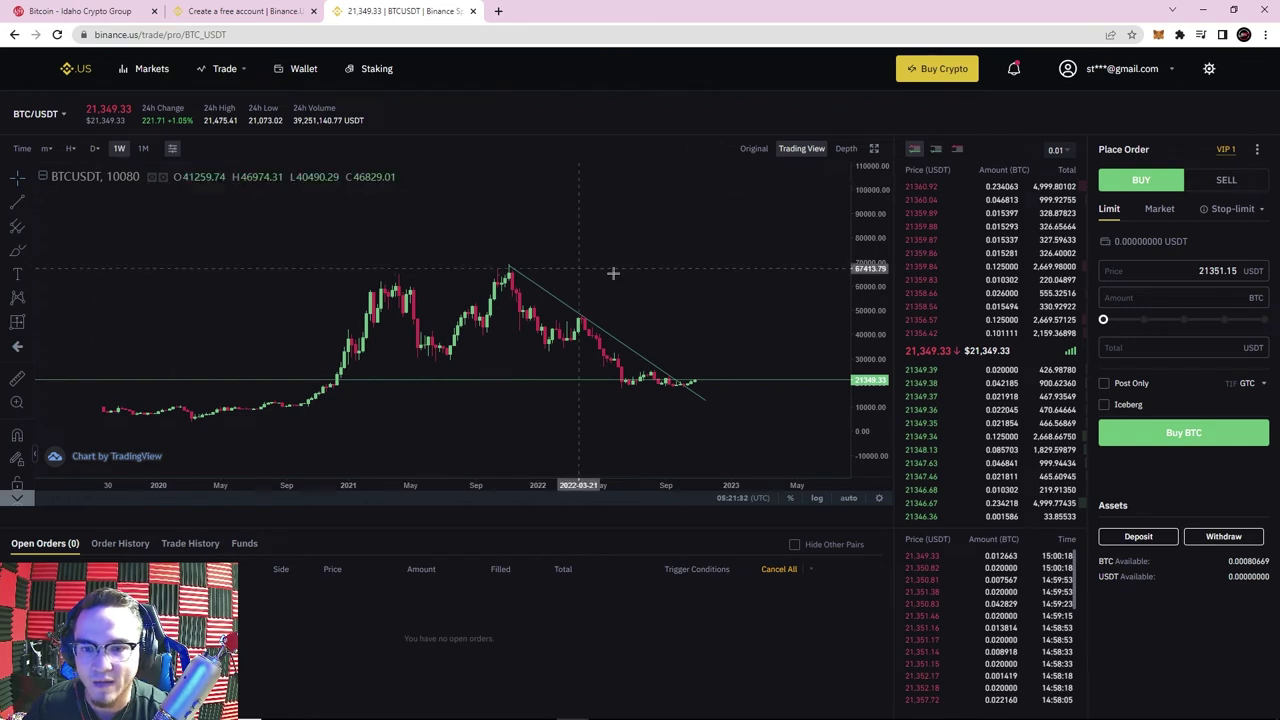
Step: Brush a freehand circle in the empty area above the early-2020 candles and place the text NOTES beside it
left_click_drag(874, 336, 874, 380)
left_click(17, 250)
left_click_drag(210, 257, 182, 226)
left_click(17, 273)
left_click(214, 257)
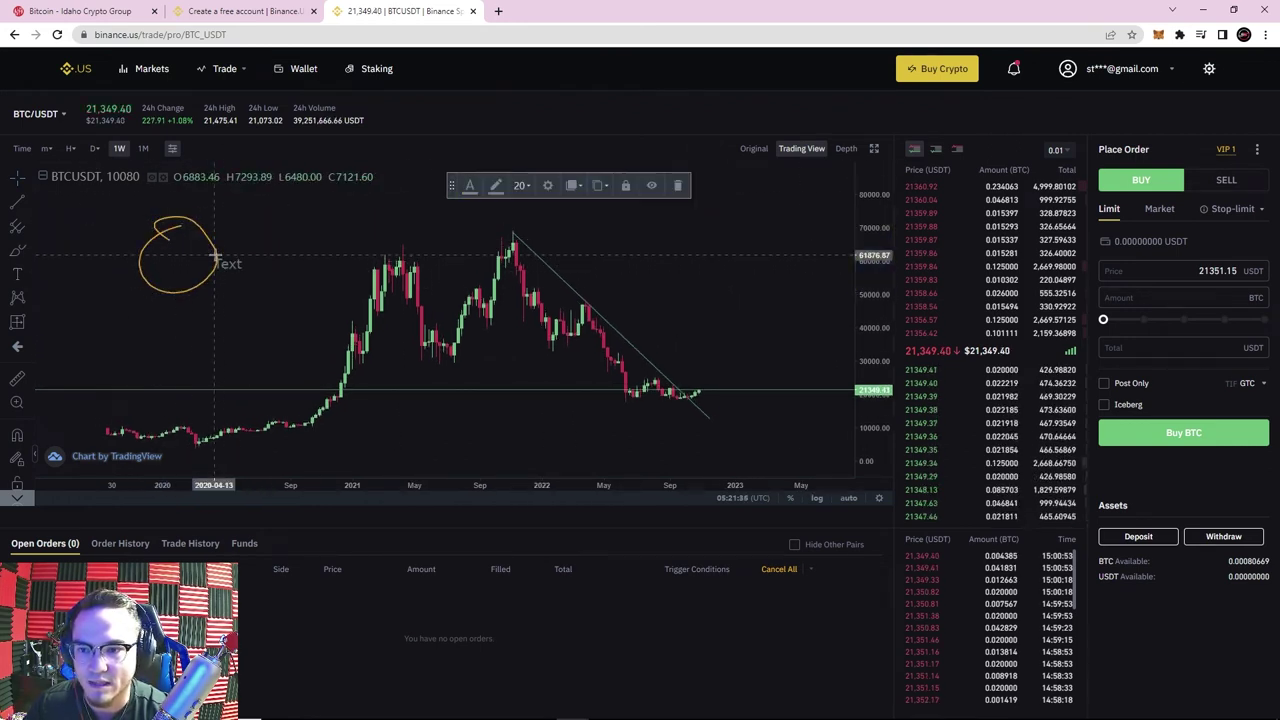
type("NOTES")
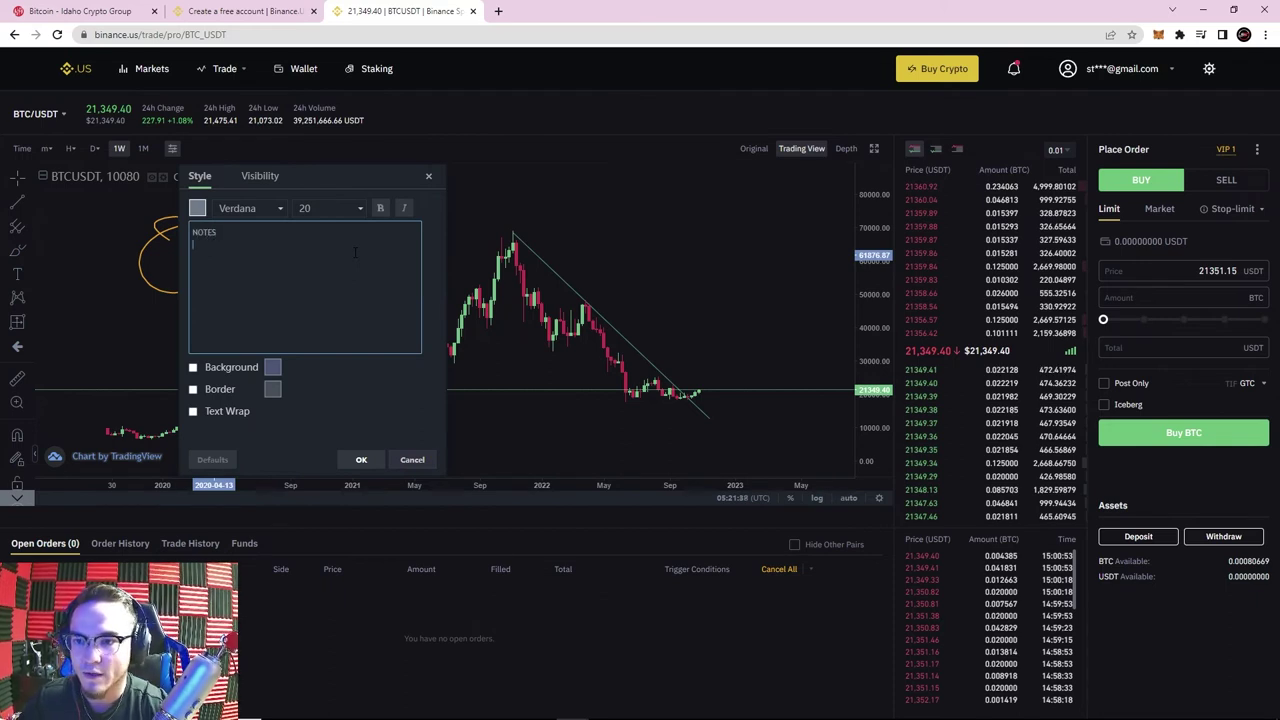
left_click(362, 460)
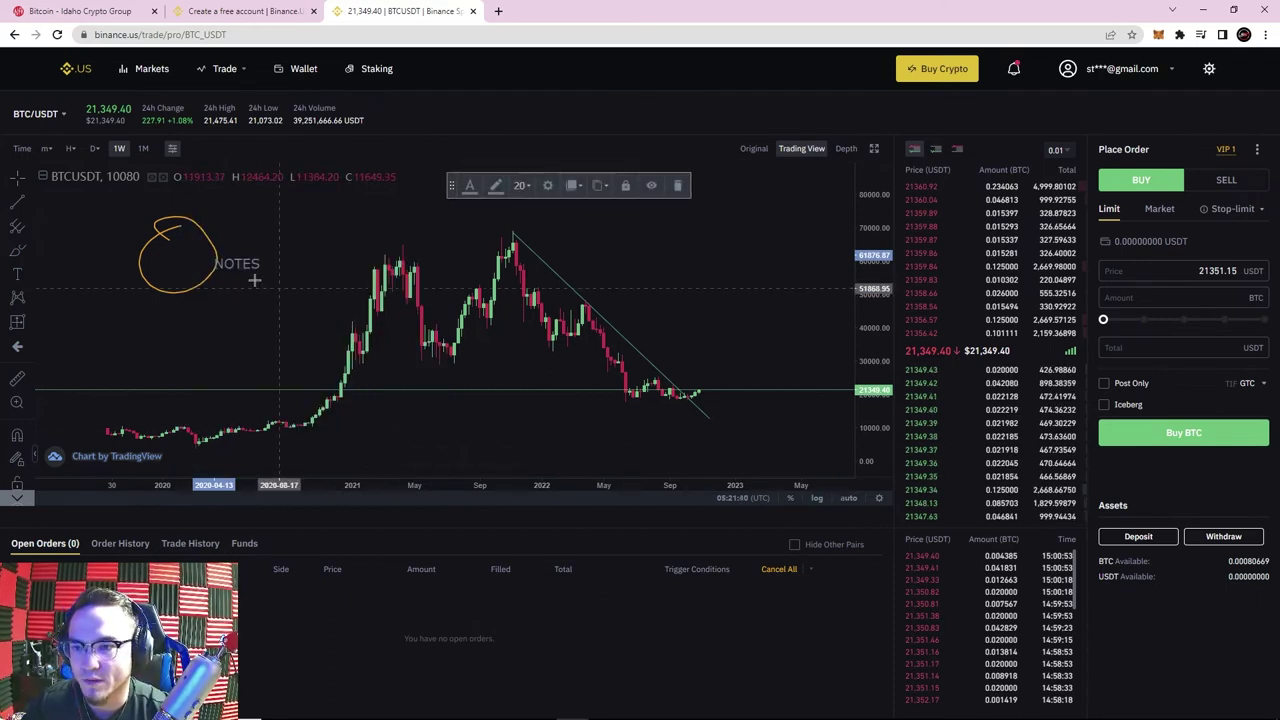
Step: Place a horizontal line across the chart at a price of about 33,254 and colour it yellow
left_click(31, 203)
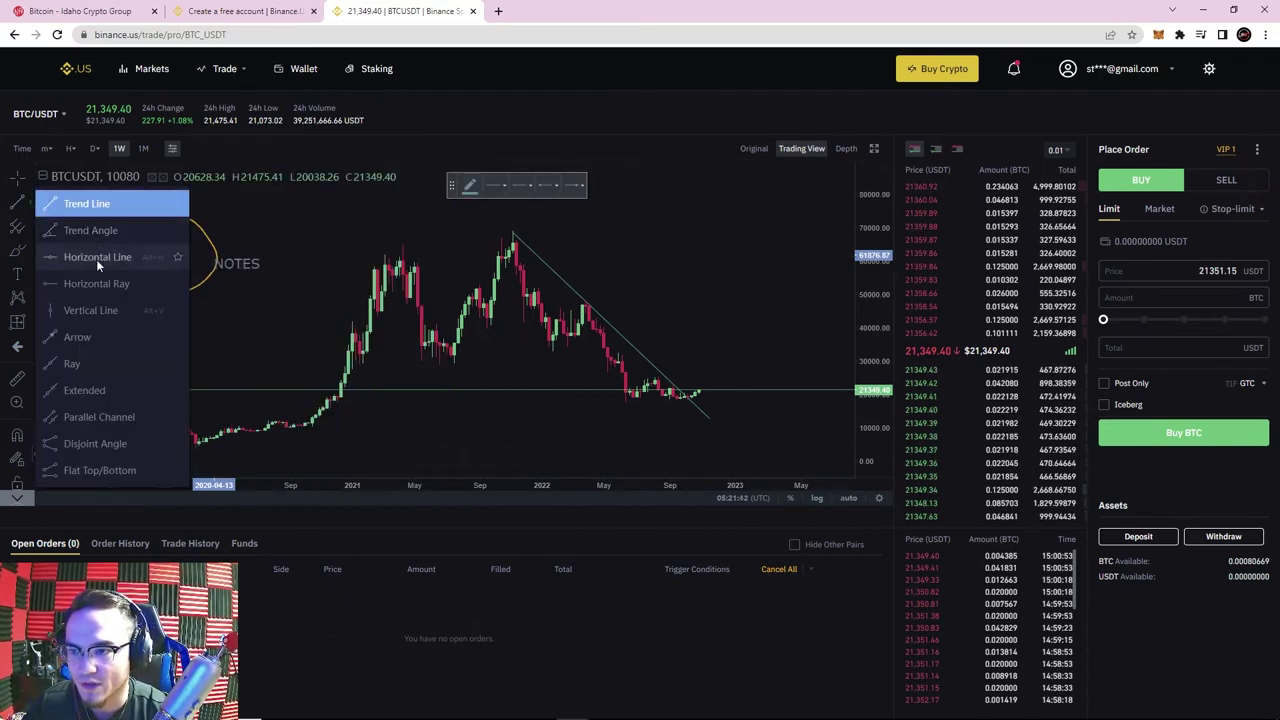
left_click(96, 256)
left_click(548, 349)
left_click_drag(763, 280, 577, 290)
left_click(555, 366)
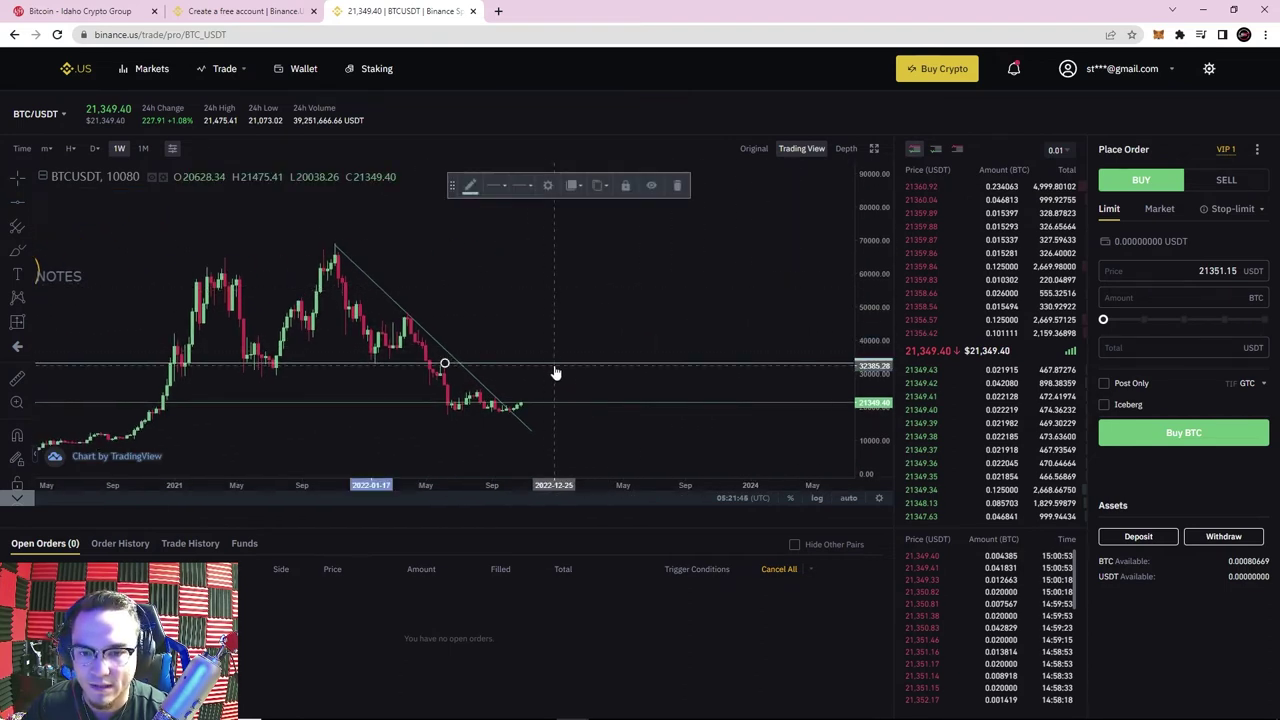
left_click(471, 190)
left_click(500, 226)
scroll(546, 266, "down", 5)
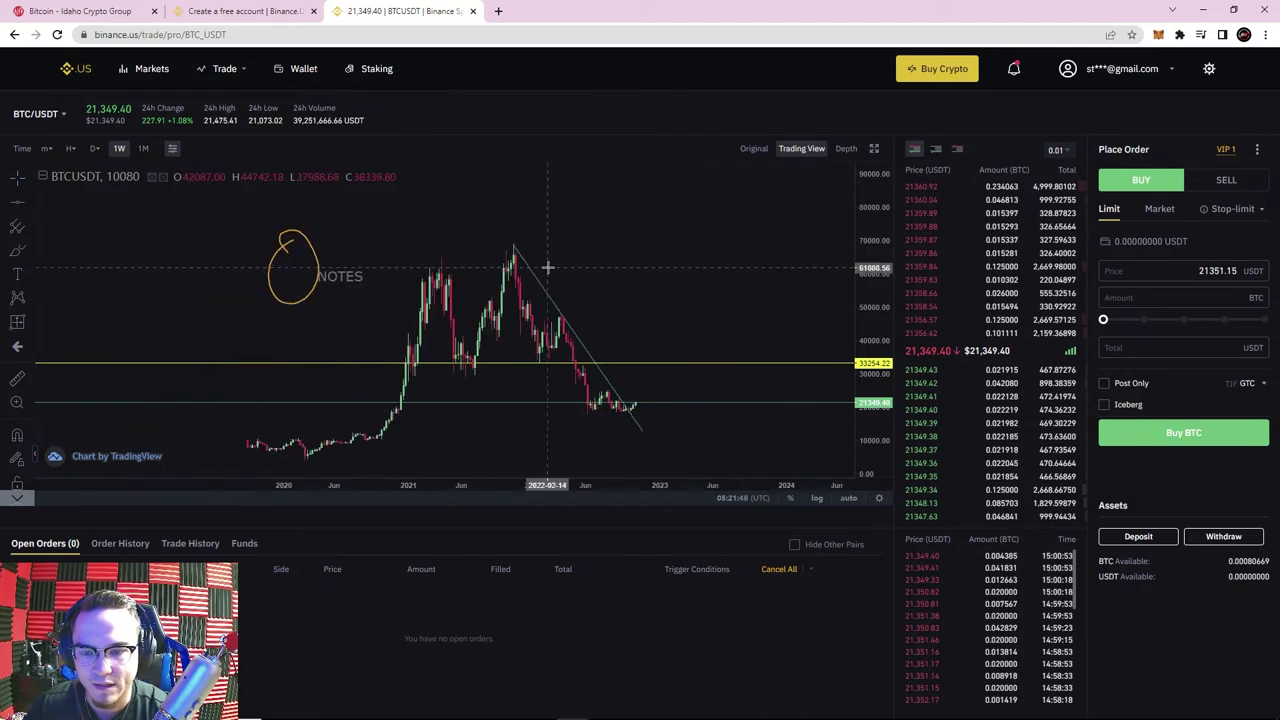
Step: Remove all indicators and drawing tools from the BTC/USDT chart
left_click_drag(660, 229, 581, 213)
scroll(581, 213, "right", 5)
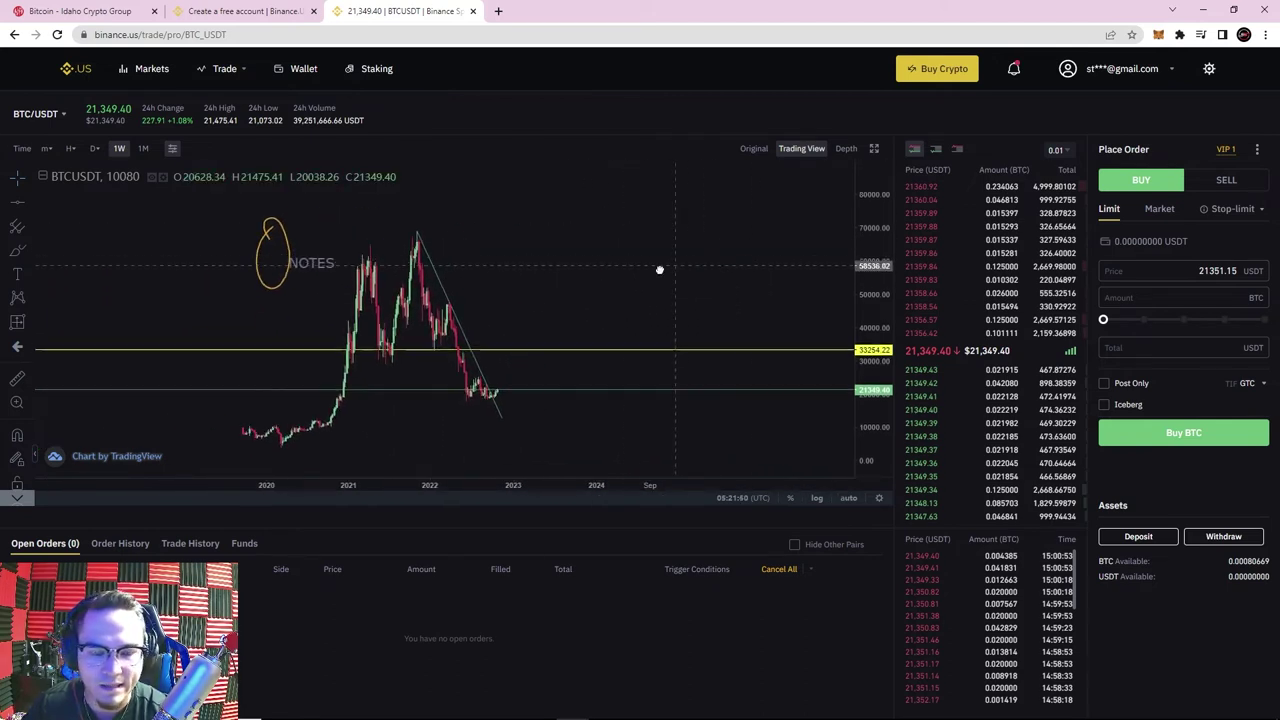
right_click(649, 315)
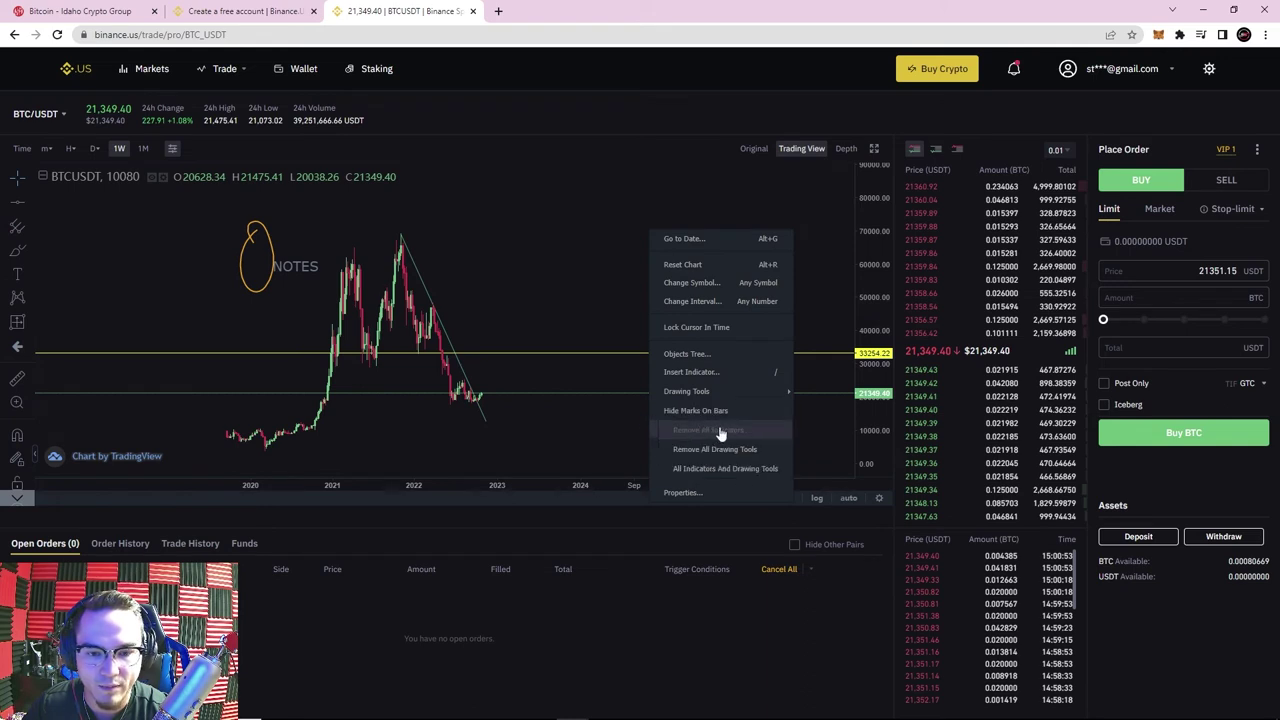
left_click(745, 469)
scroll(836, 274, "left", 5)
Step: Search the trading pairs for "eth" and open the ETH/USDT market
left_click_drag(875, 205, 863, 286)
scroll(666, 314, "up", 2)
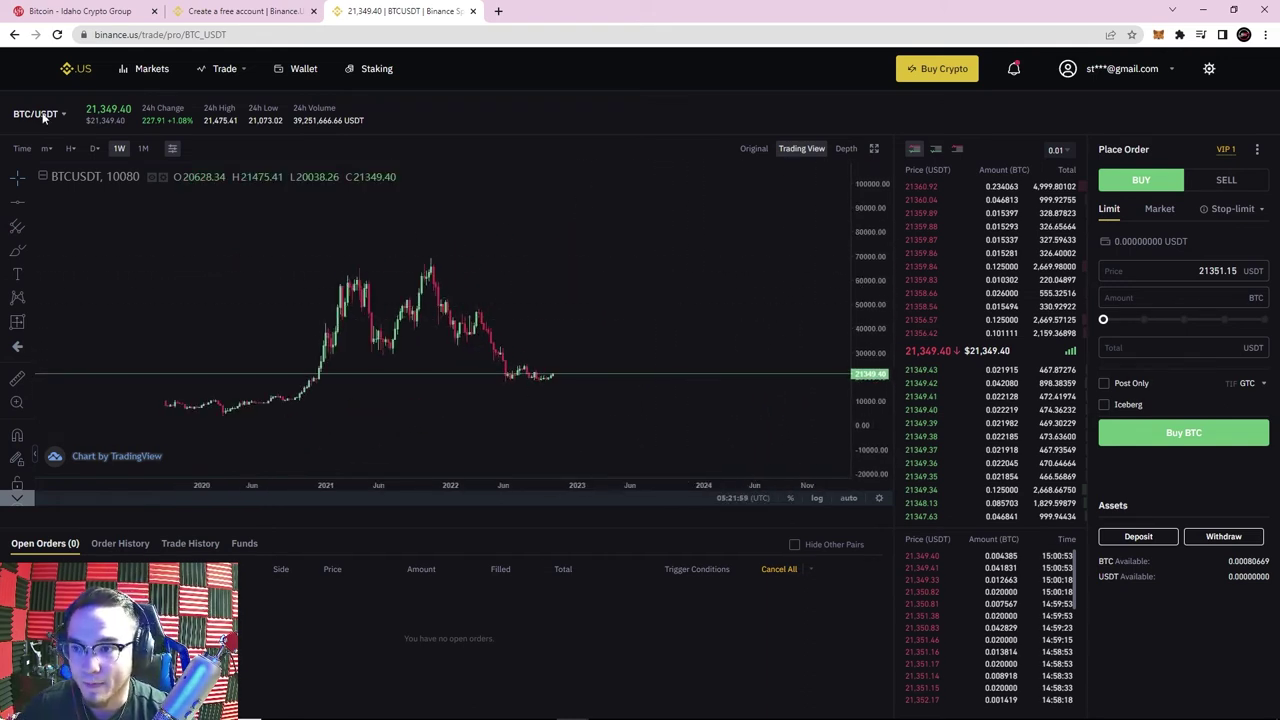
scroll(763, 237, "left", 3)
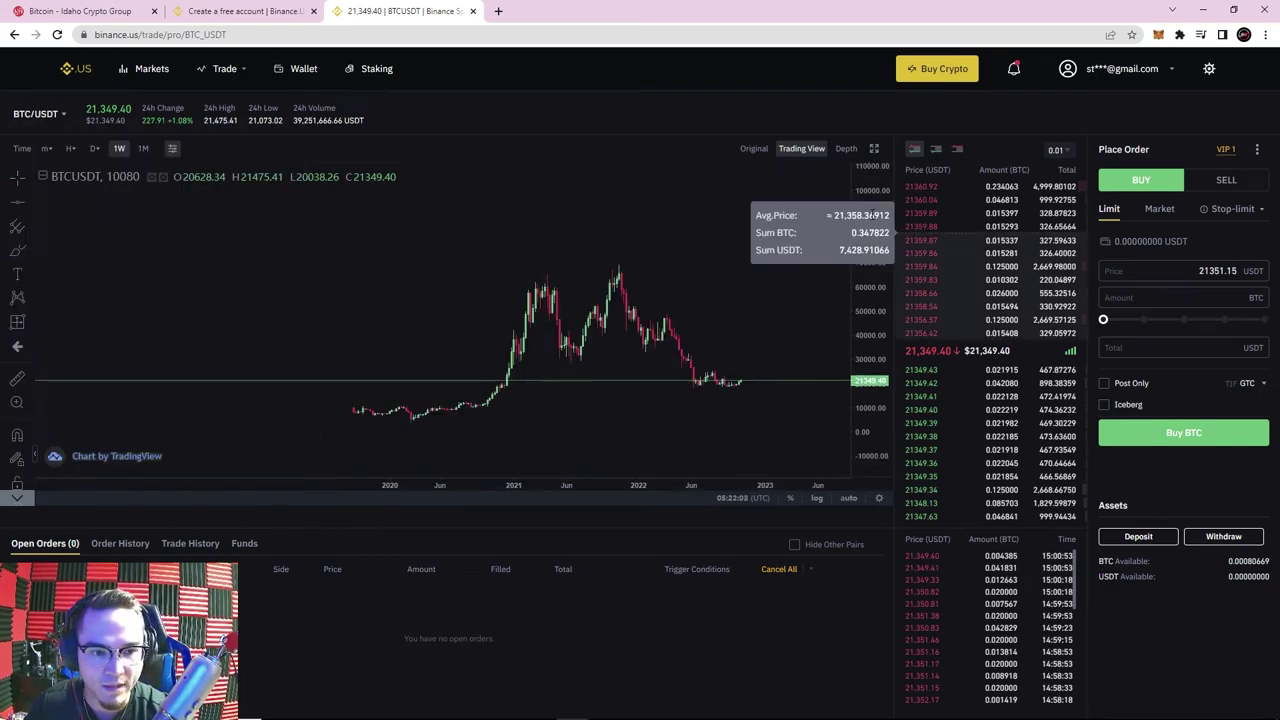
scroll(706, 237, "right", 2)
mouse_move(61, 118)
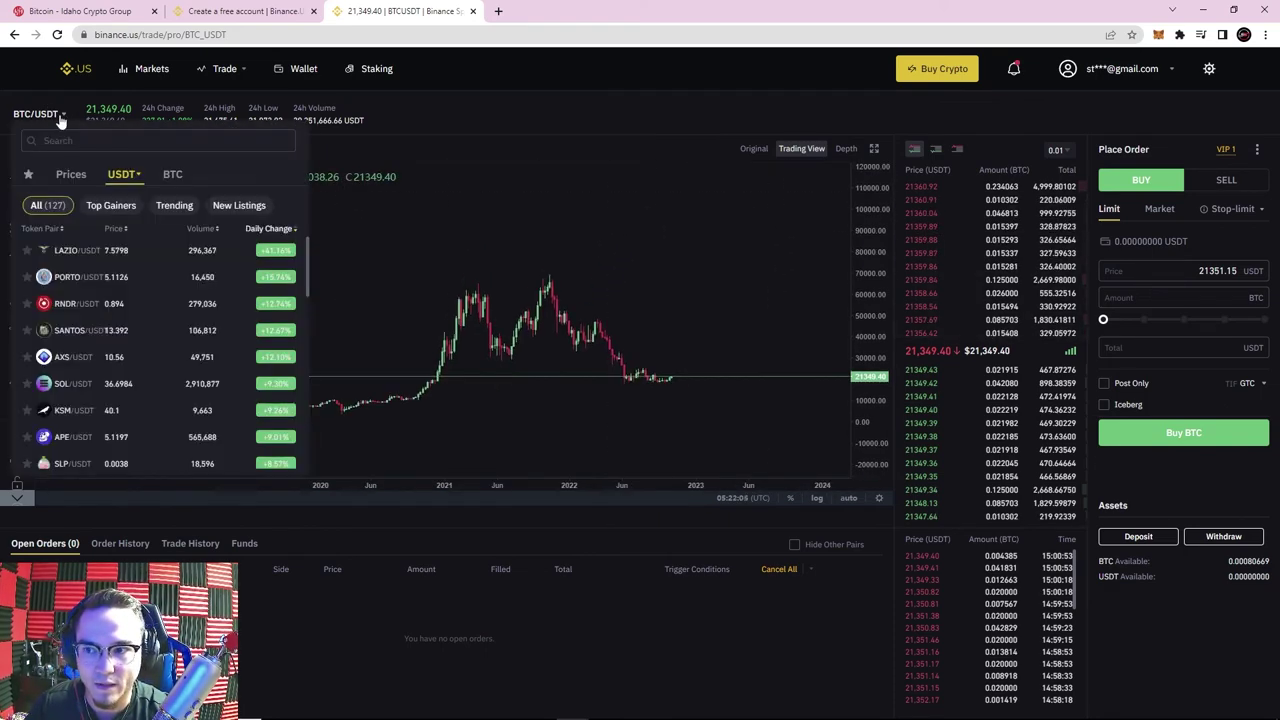
scroll(725, 285, "up", 2)
scroll(700, 250, "right", 1)
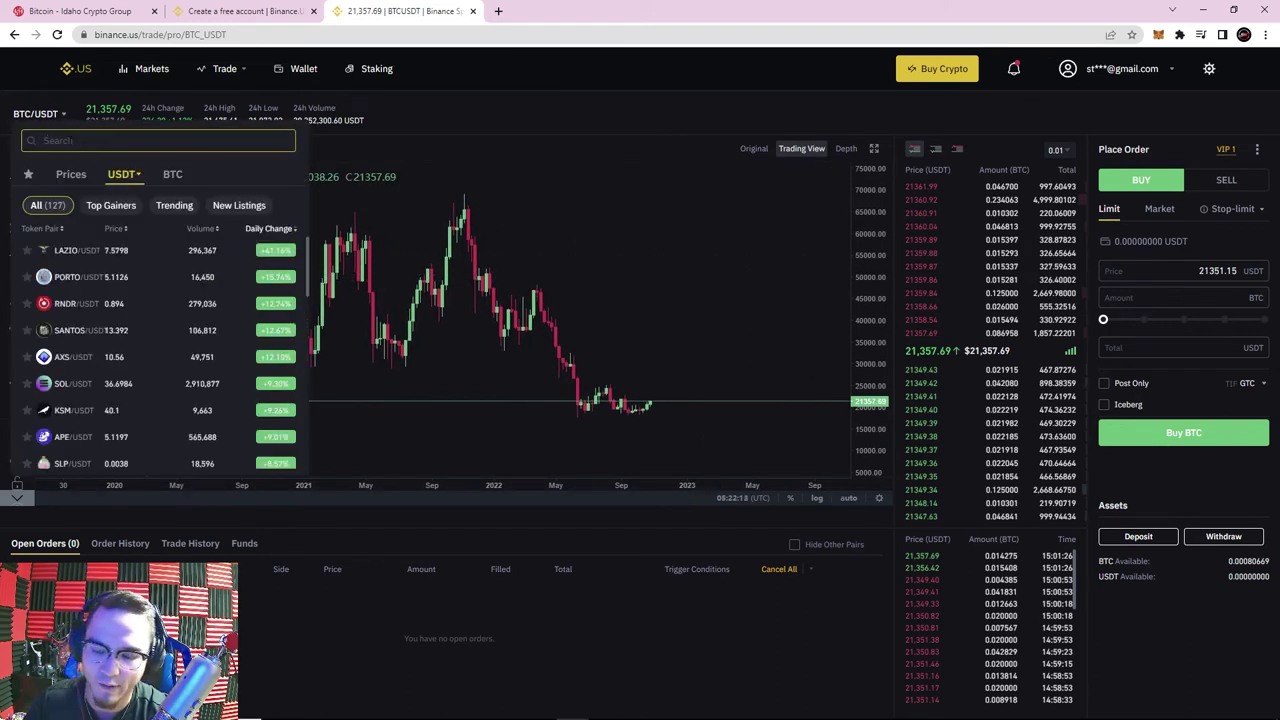
type("eth")
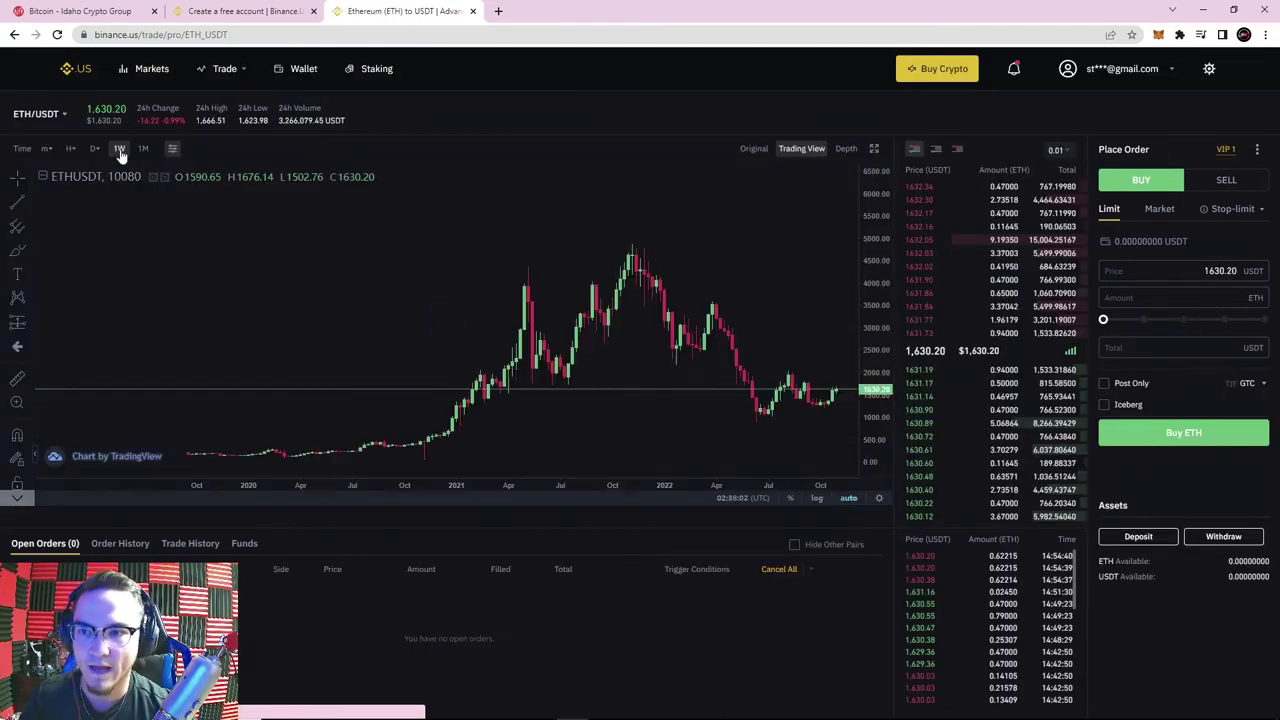
Step: Compare the ETH/USDT price history on weekly candles and on monthly candles
left_click(120, 150)
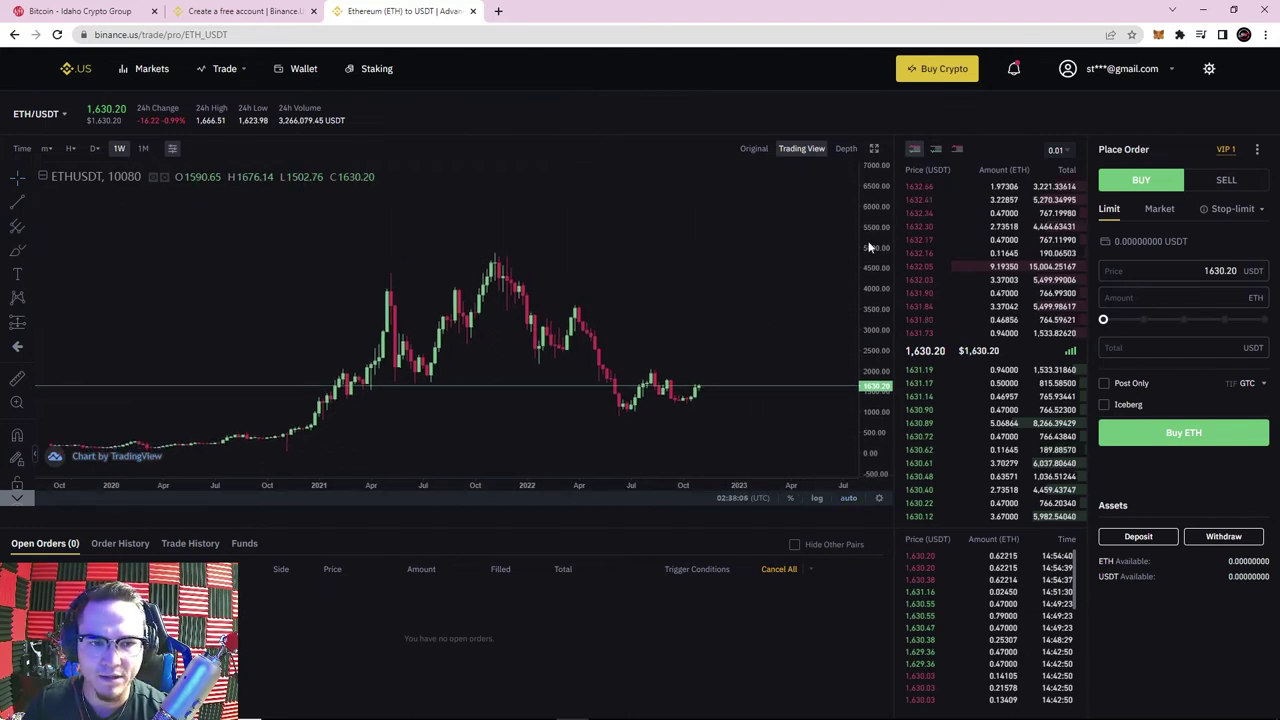
left_click(143, 150)
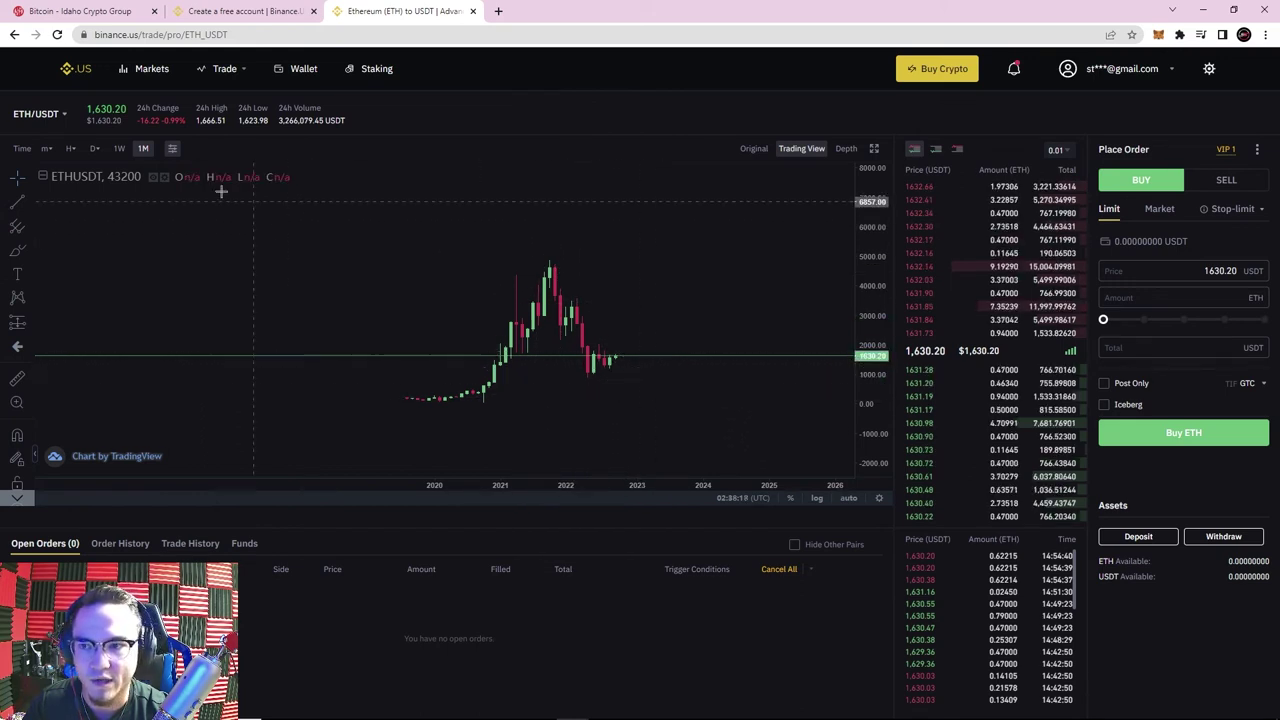
left_click(119, 149)
scroll(628, 258, "down", 3)
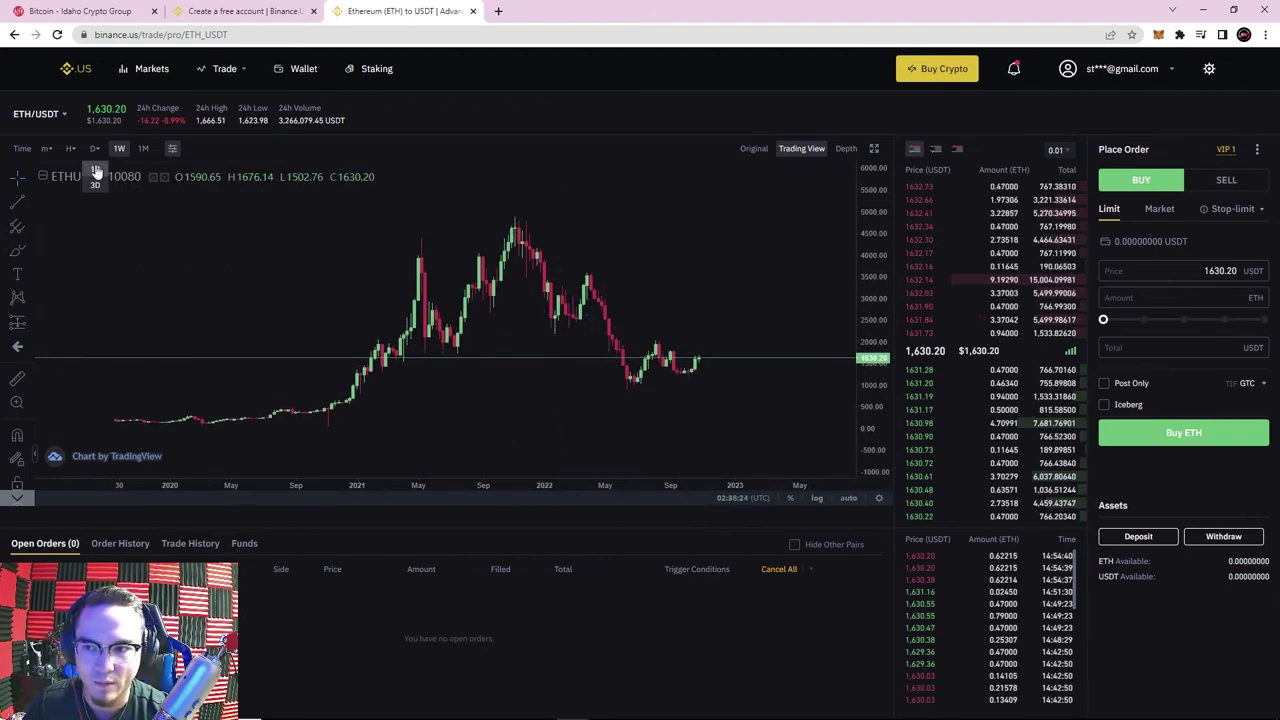
Step: Set the ETH/USDT chart to one-day candles and fit the price history from 2021 through late 2022 in view
left_click(95, 169)
scroll(630, 288, "down", 3)
left_click_drag(852, 382, 410, 212)
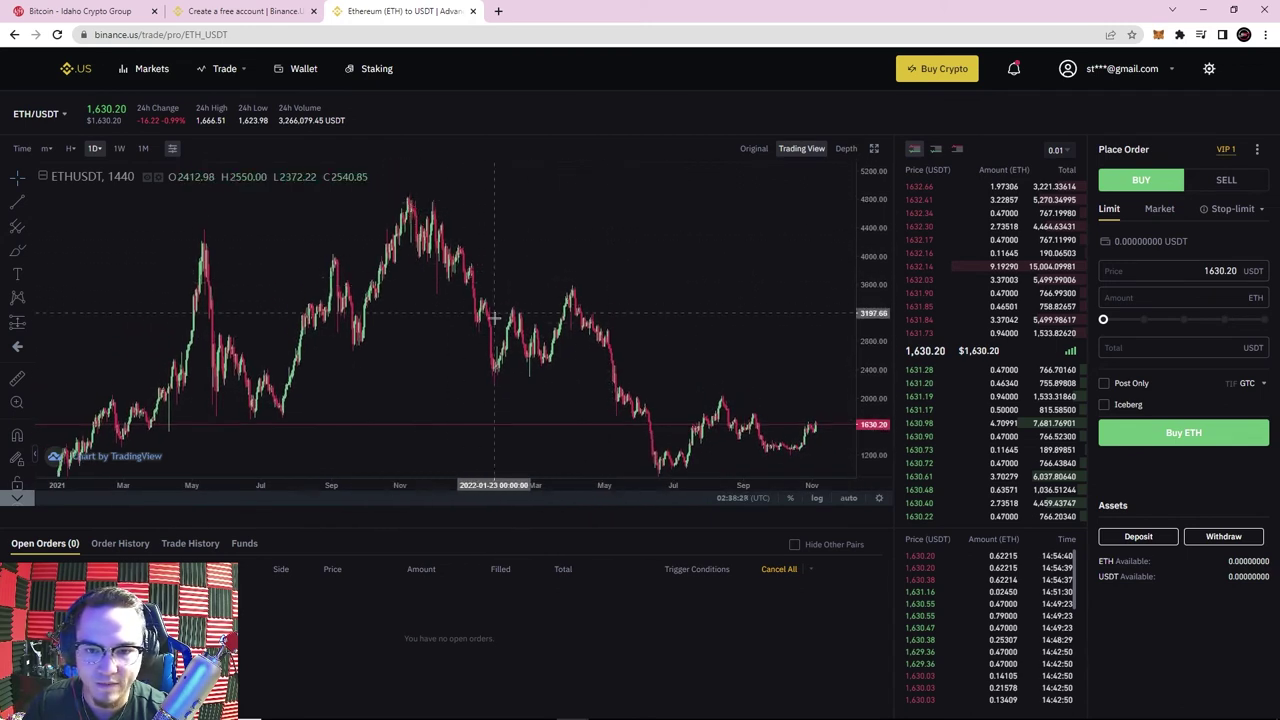
left_click_drag(860, 205, 779, 238)
scroll(795, 268, "down", 2)
left_click_drag(706, 254, 622, 235)
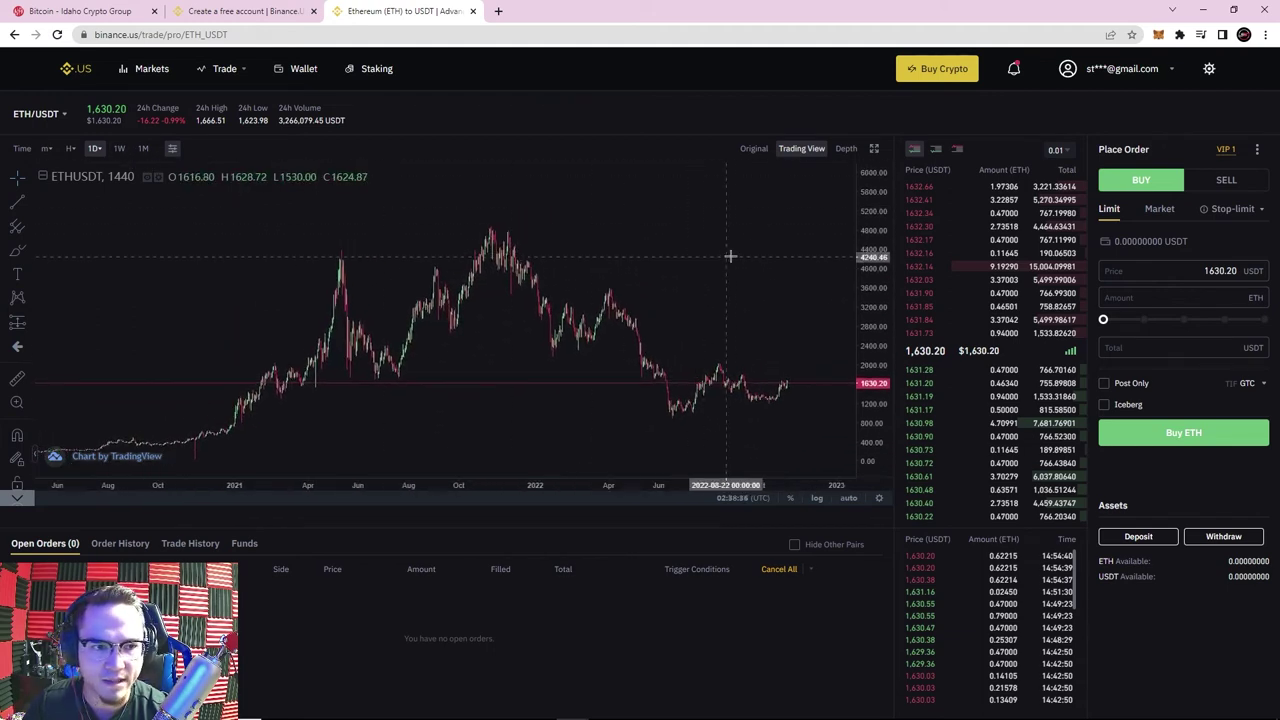
Step: Examine the ETH/USDT market depth chart, then return to the Trading View candlestick chart
left_click(846, 149)
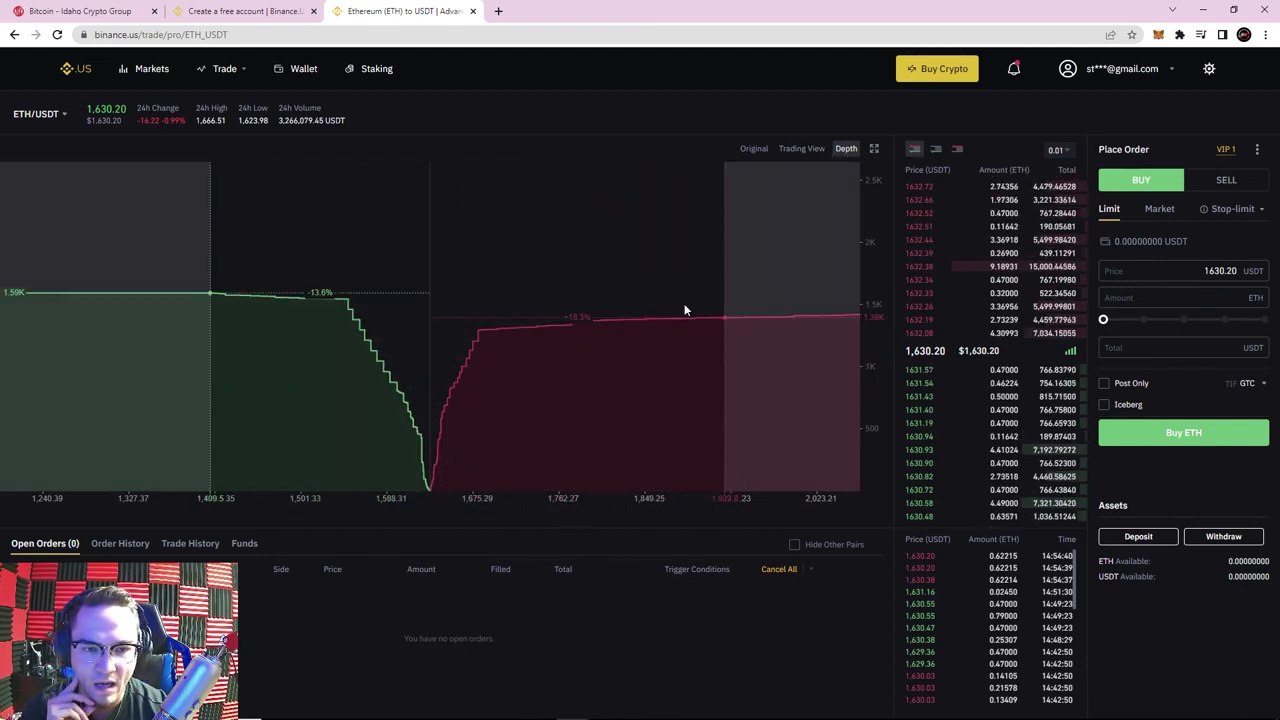
left_click(801, 150)
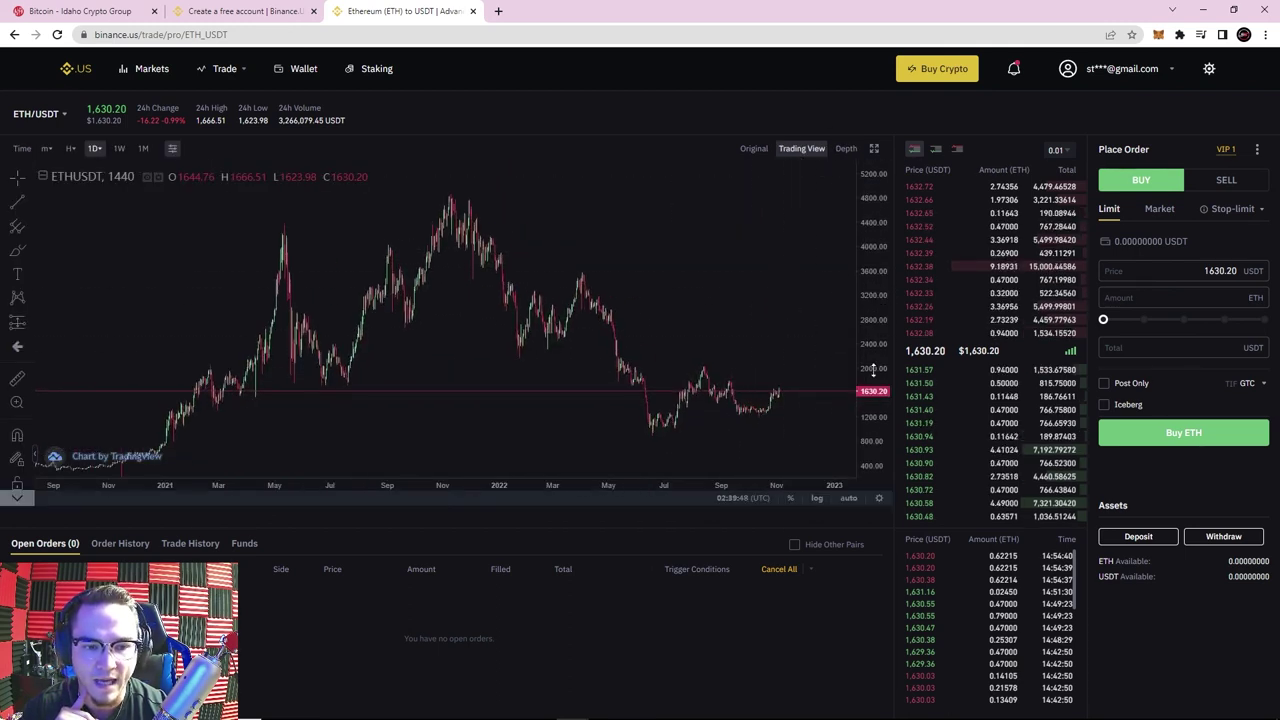
scroll(694, 294, "up", 2)
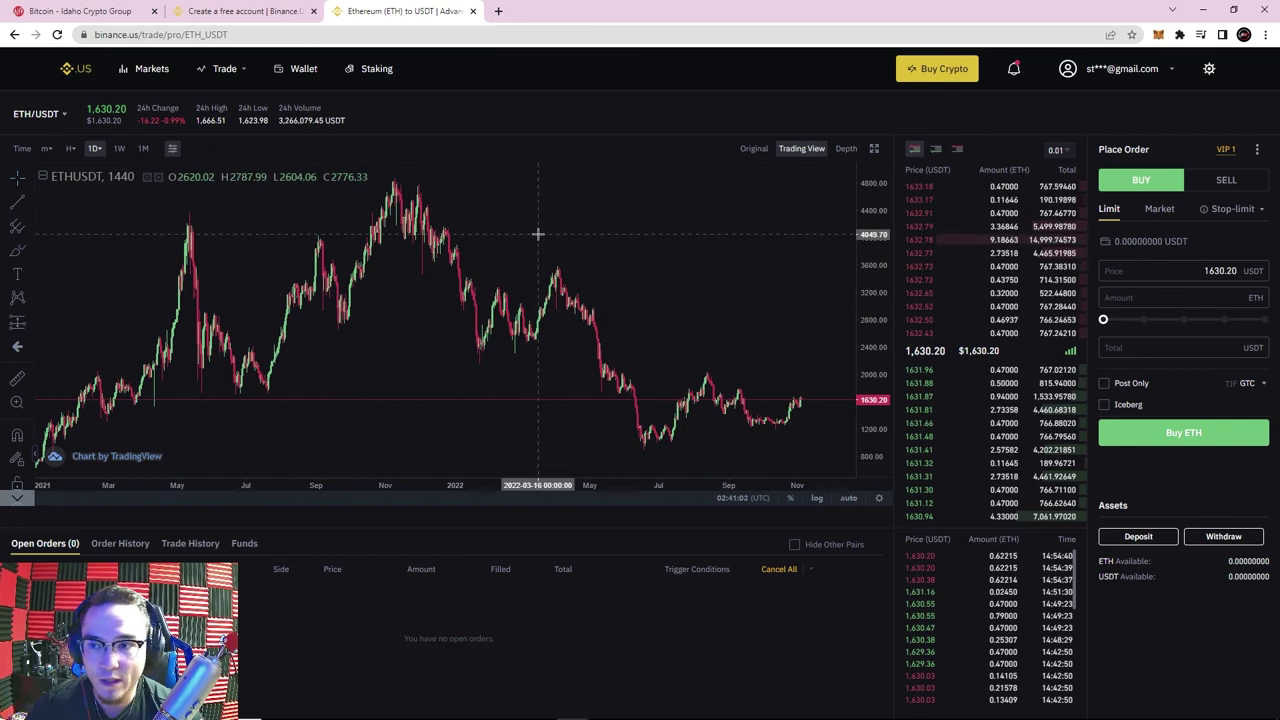
left_click(43, 118)
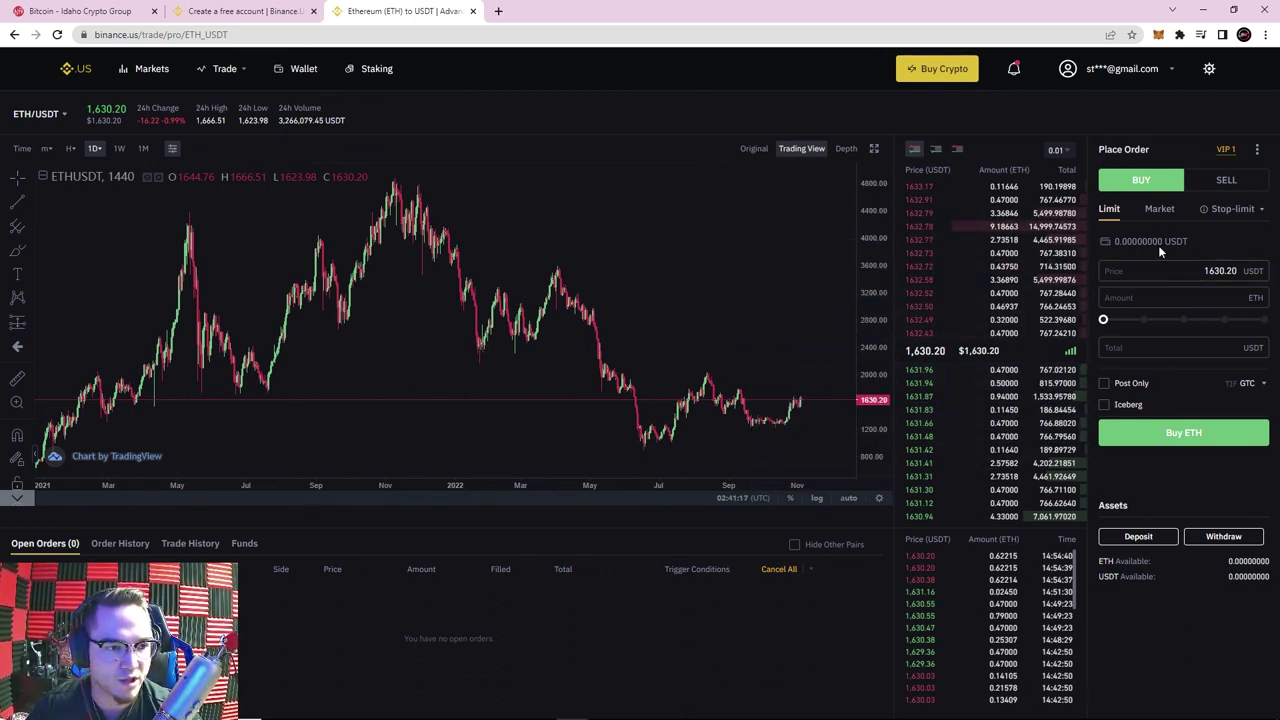
left_click(1158, 185)
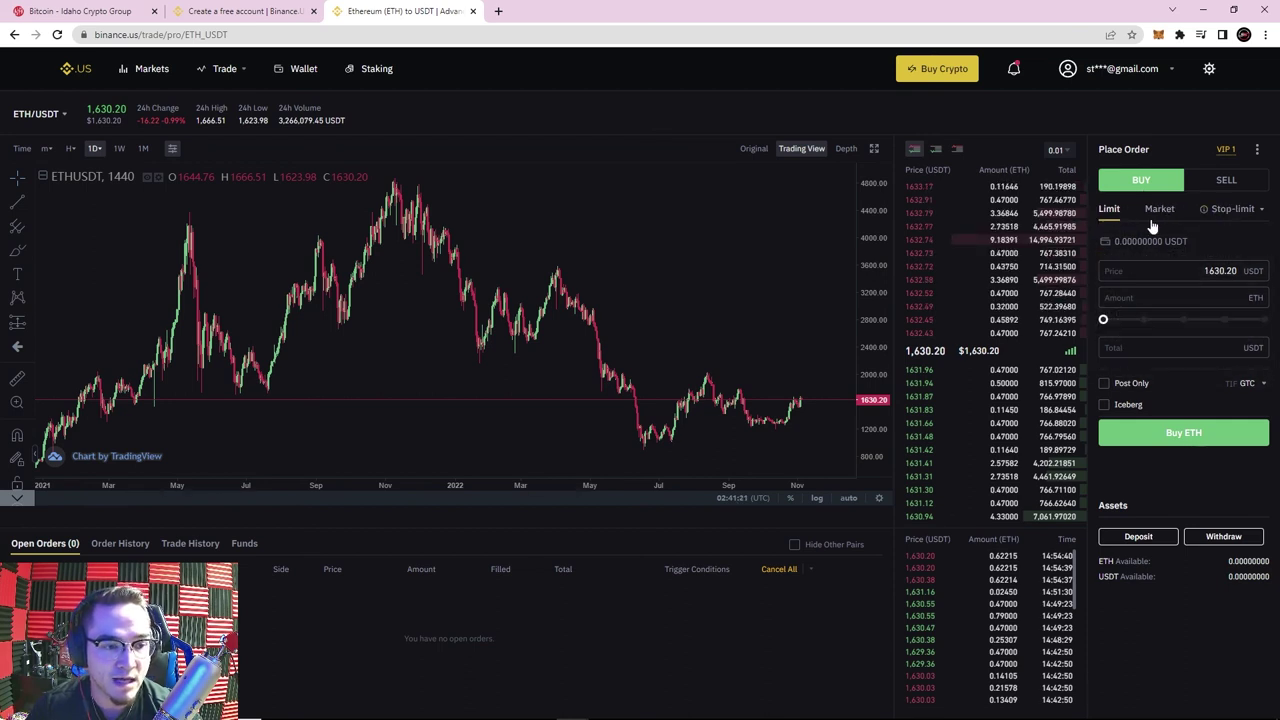
scroll(680, 251, "down", 1)
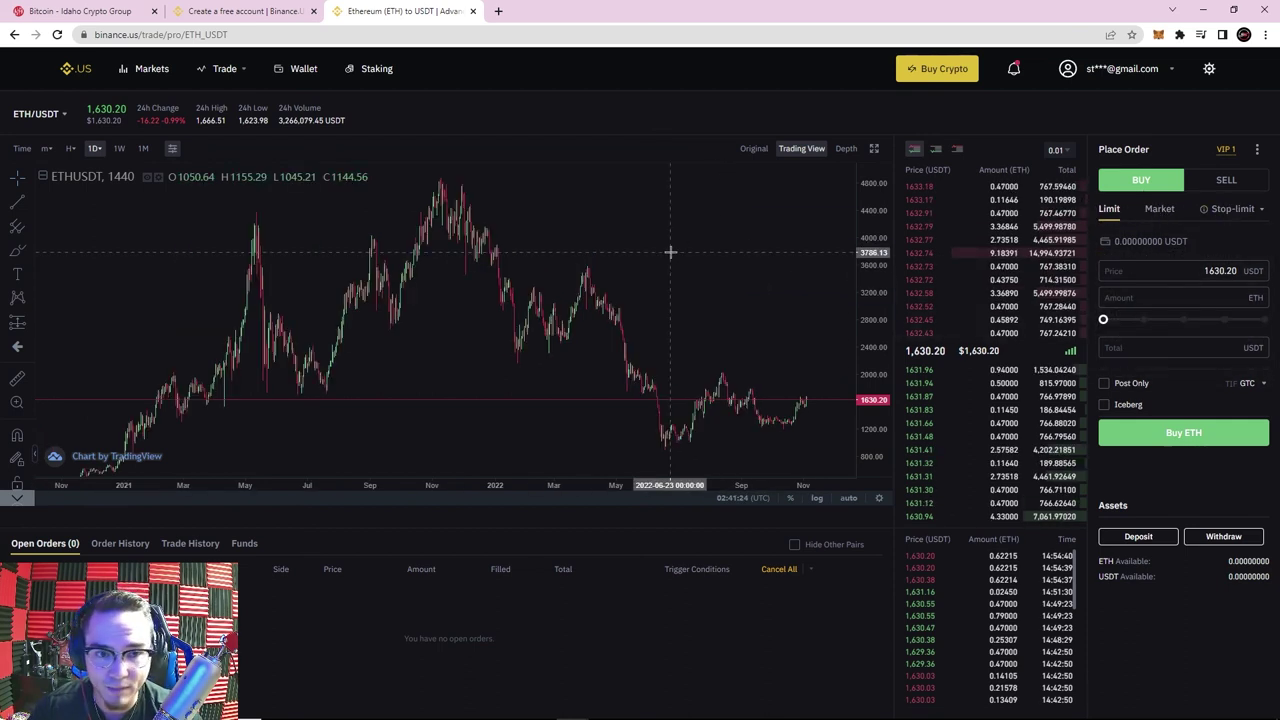